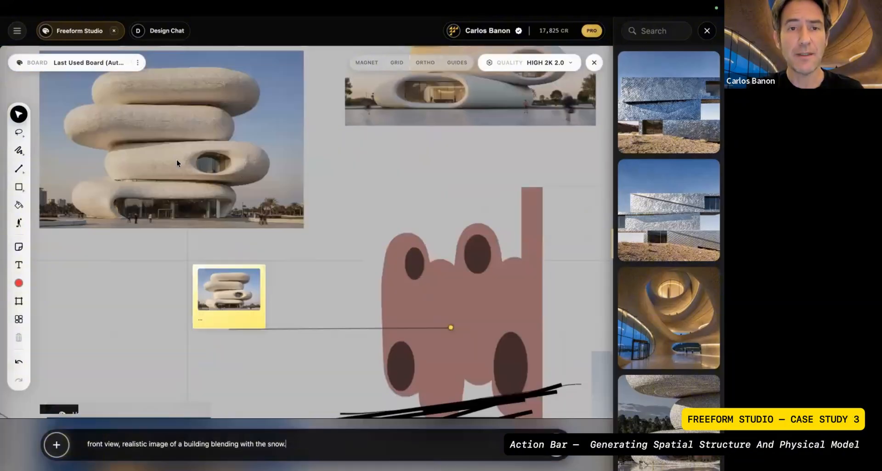
Inspect the surface texture of the rough stone-like stacked building image up close.
{"action": "scroll", "coordinate": [177, 160], "scroll_direction": "up", "scroll_amount": 3}
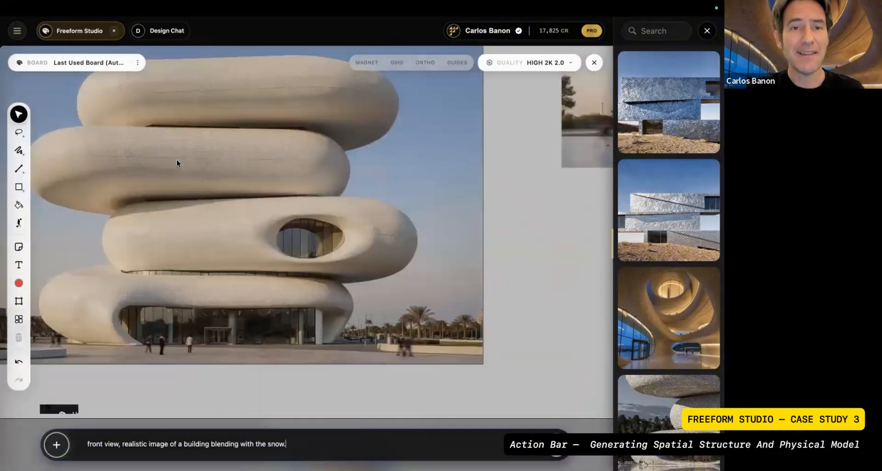
{"action": "scroll", "coordinate": [177, 160], "scroll_direction": "up", "scroll_amount": 2}
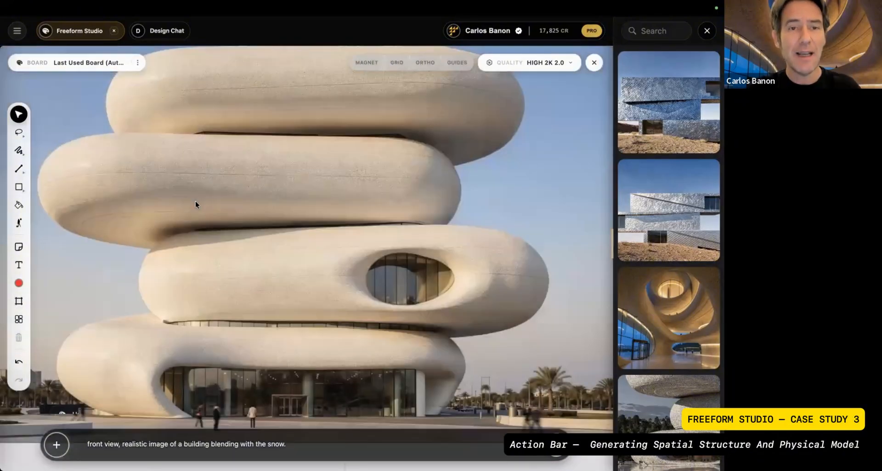
{"action": "scroll", "coordinate": [195, 201], "scroll_direction": "up", "scroll_amount": 5}
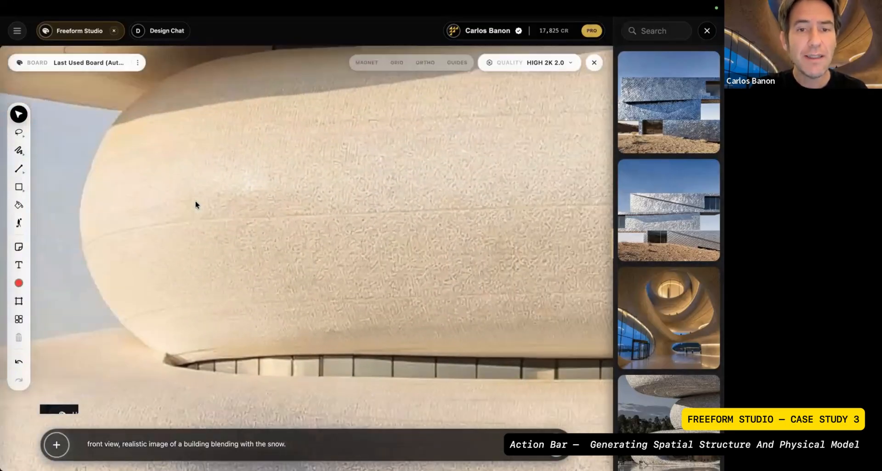
{"action": "scroll", "coordinate": [194, 203], "scroll_direction": "down", "scroll_amount": 5}
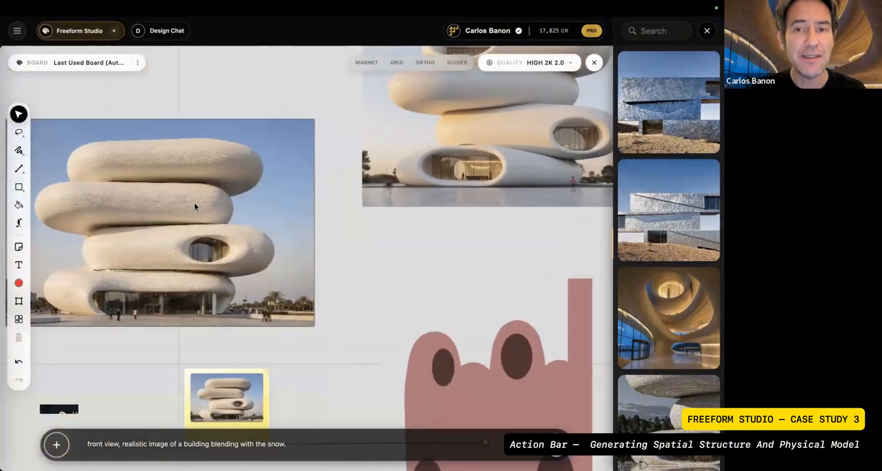
{"action": "scroll", "coordinate": [194, 206], "scroll_direction": "right", "scroll_amount": 3}
{"action": "scroll", "coordinate": [538, 88], "scroll_direction": "right", "scroll_amount": 3}
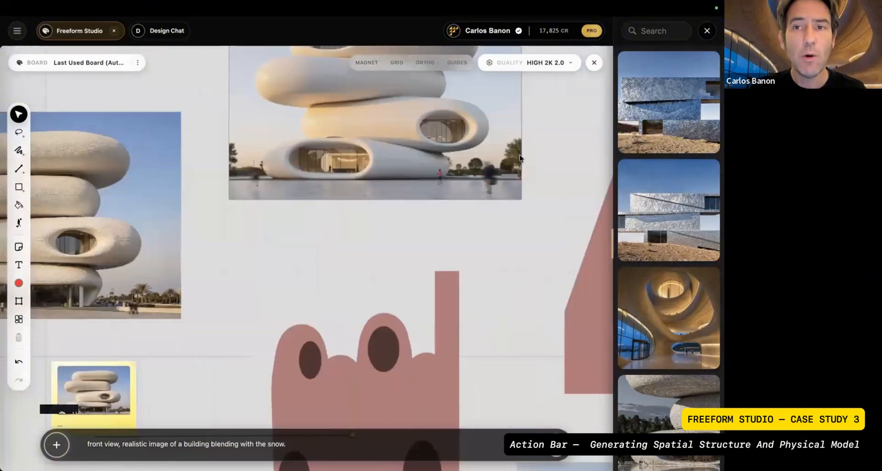
Inspect the smooth white stacked building image and compare it with its parent sketch in the detail view.
{"action": "left_click", "coordinate": [536, 63]}
{"action": "left_click", "coordinate": [343, 236]}
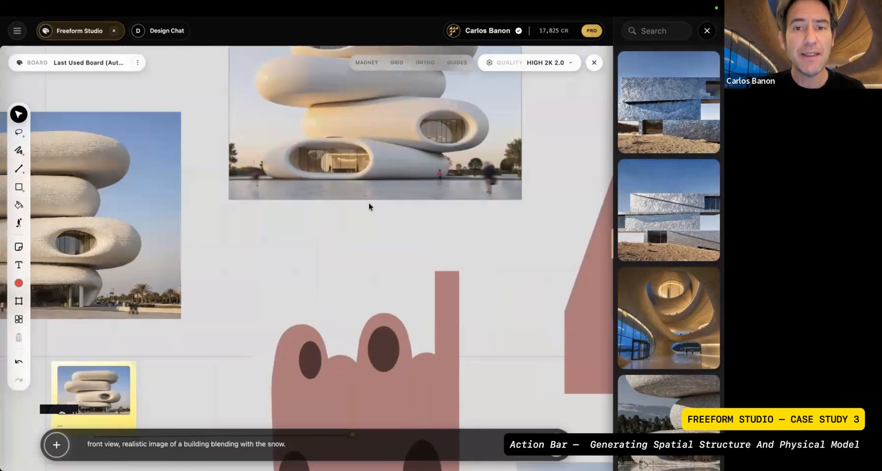
{"action": "scroll", "coordinate": [369, 202], "scroll_direction": "up", "scroll_amount": 5}
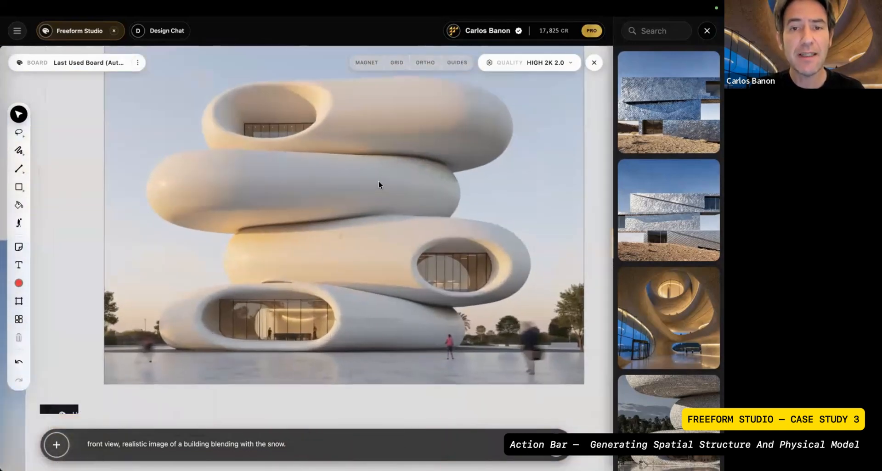
{"action": "double_click", "coordinate": [379, 184]}
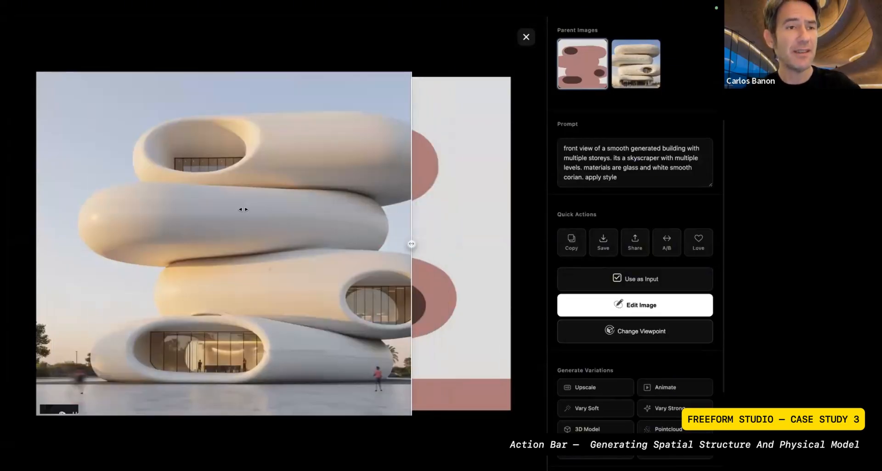
{"action": "key", "text": "Escape"}
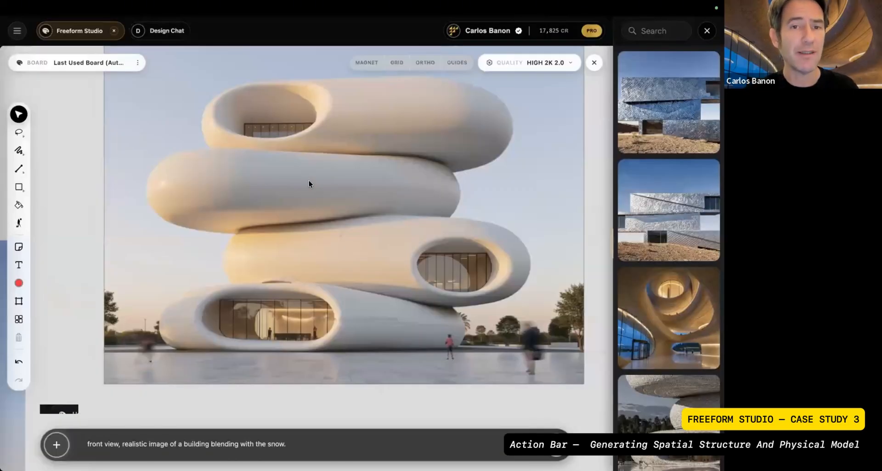
Generate a Spatial Structure drawing from the smooth white stacked building image.
{"action": "scroll", "coordinate": [309, 181], "scroll_direction": "left", "scroll_amount": 1}
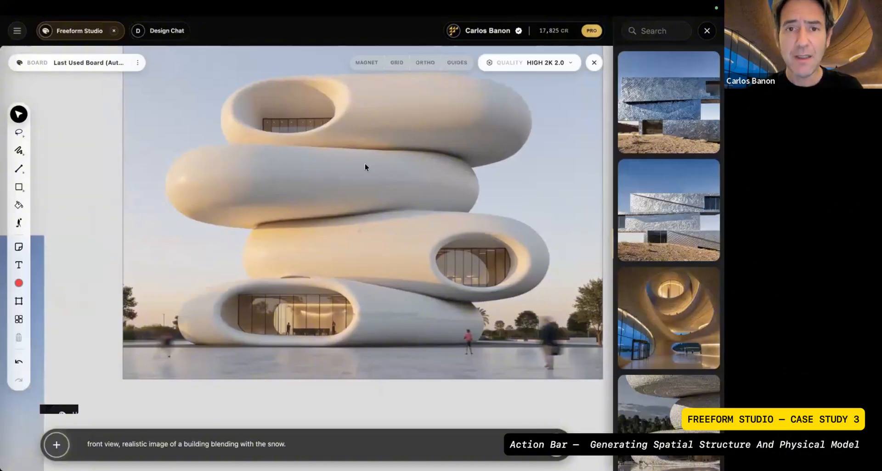
{"action": "scroll", "coordinate": [365, 165], "scroll_direction": "right", "scroll_amount": 1}
{"action": "scroll", "coordinate": [365, 164], "scroll_direction": "down", "scroll_amount": 2}
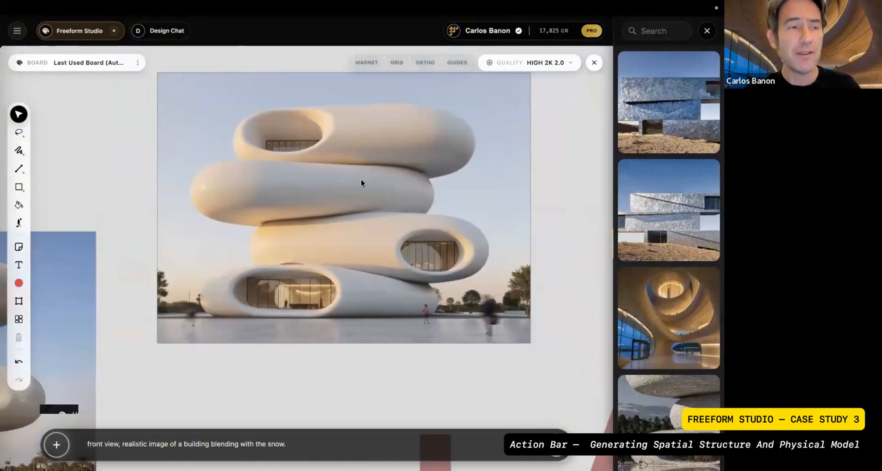
{"action": "left_click", "coordinate": [339, 185]}
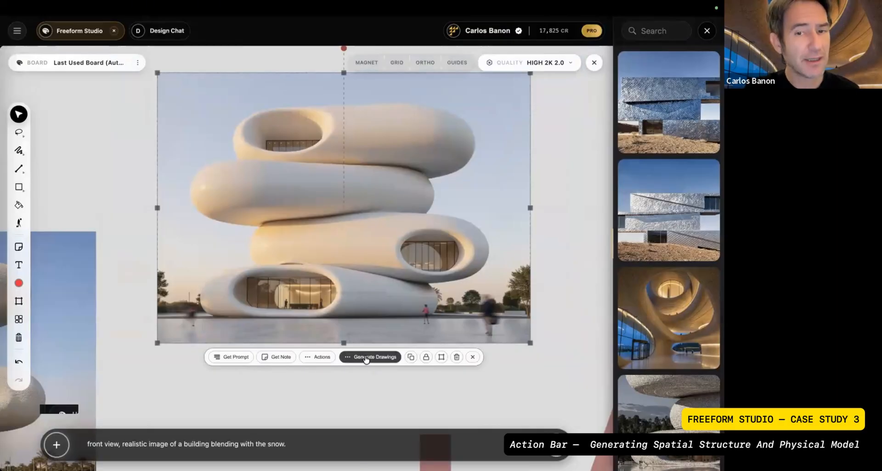
{"action": "left_click", "coordinate": [371, 359]}
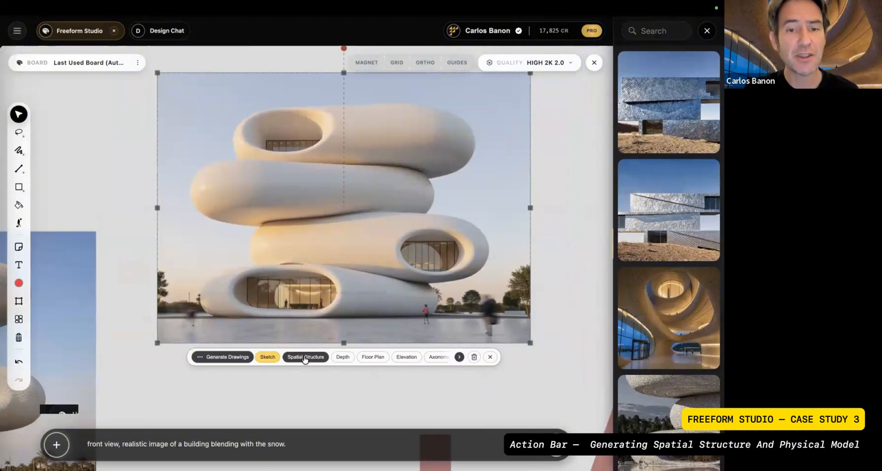
{"action": "left_click", "coordinate": [304, 357]}
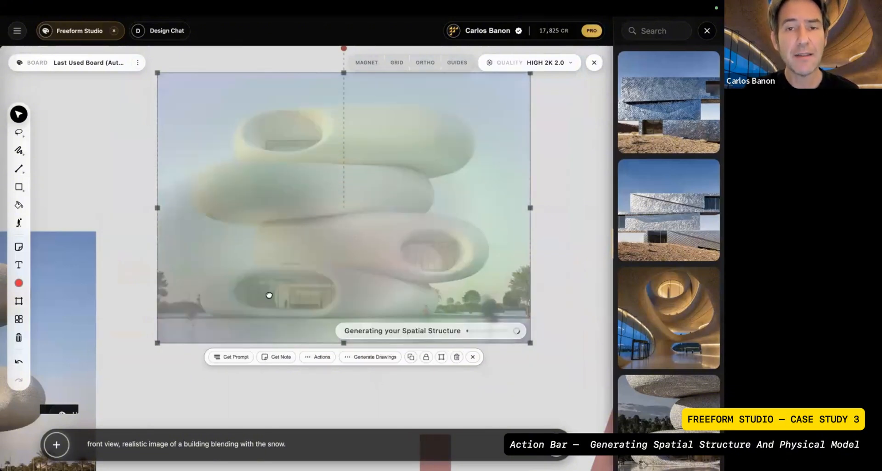
Move the smooth white building image straight up to clear the Spatial Structure drawing being generated beneath it.
{"action": "scroll", "coordinate": [268, 295], "scroll_direction": "down", "scroll_amount": 3}
{"action": "scroll", "coordinate": [314, 236], "scroll_direction": "right", "scroll_amount": 2}
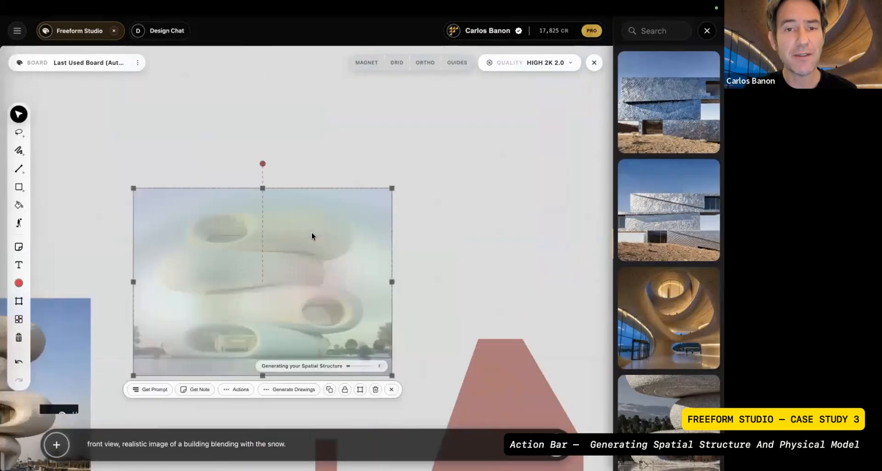
{"action": "left_click_drag", "start_coordinate": [313, 236], "coordinate": [312, 111]}
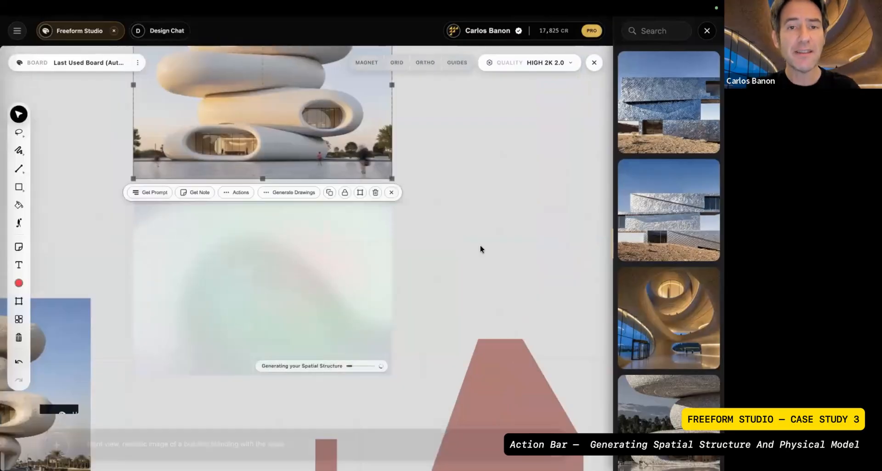
Generate a Physical Model image from the same smooth white building image.
{"action": "scroll", "coordinate": [481, 249], "scroll_direction": "up", "scroll_amount": 2}
{"action": "left_click", "coordinate": [302, 286]}
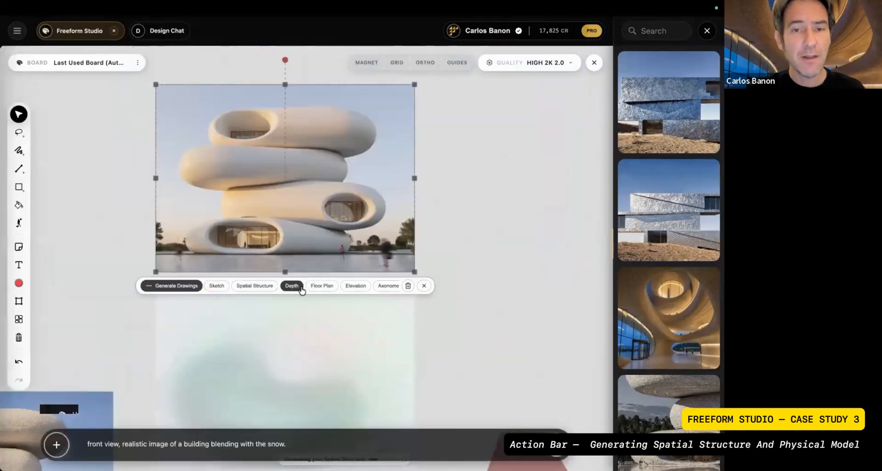
{"action": "scroll", "coordinate": [370, 285], "scroll_direction": "right", "scroll_amount": 3}
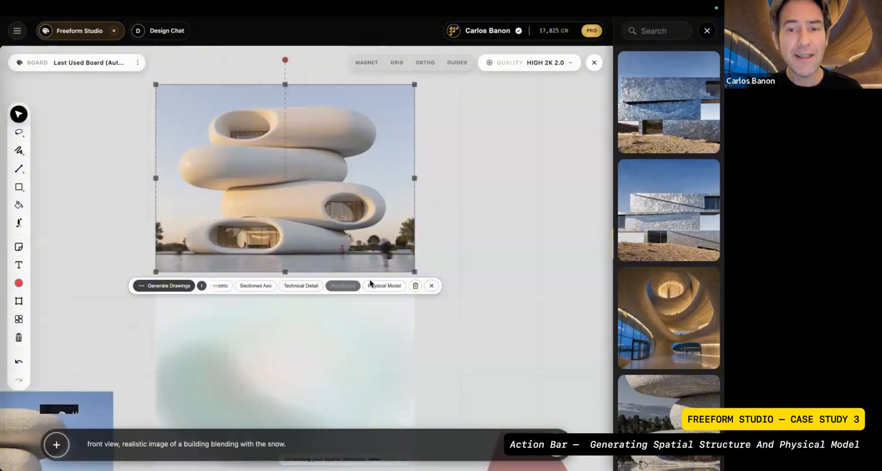
{"action": "left_click", "coordinate": [371, 285]}
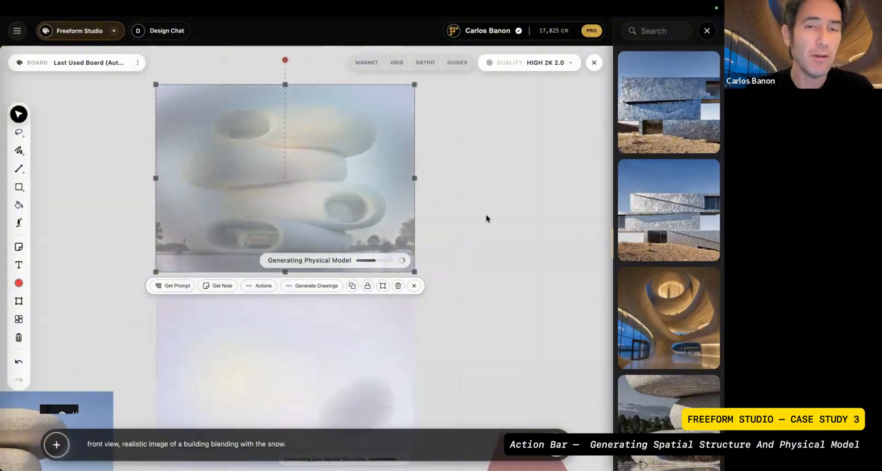
View the generated wireframe Spatial Structure drawing in its detail view, and return to the board.
{"action": "scroll", "coordinate": [454, 214], "scroll_direction": "down", "scroll_amount": 2}
{"action": "scroll", "coordinate": [453, 216], "scroll_direction": "down", "scroll_amount": 3}
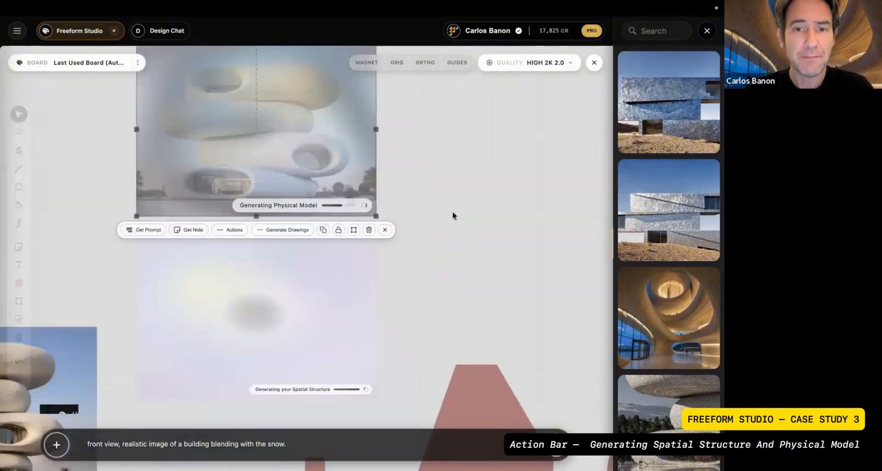
{"action": "scroll", "coordinate": [457, 202], "scroll_direction": "left", "scroll_amount": 2}
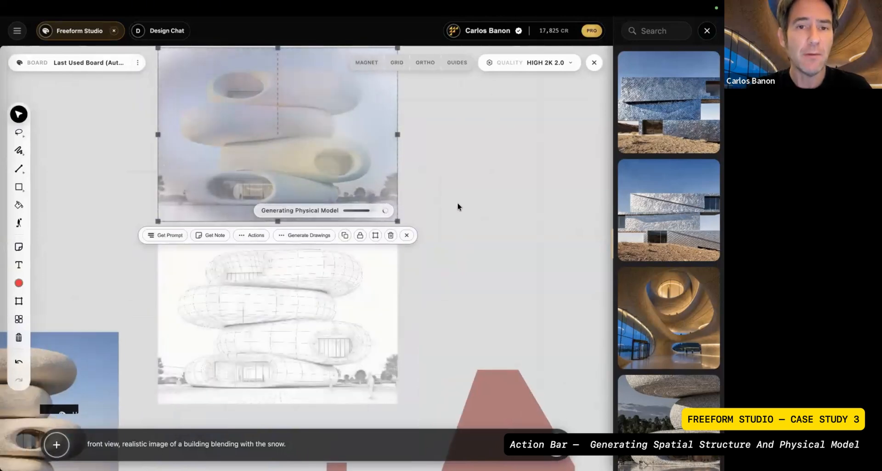
{"action": "left_click", "coordinate": [320, 307]}
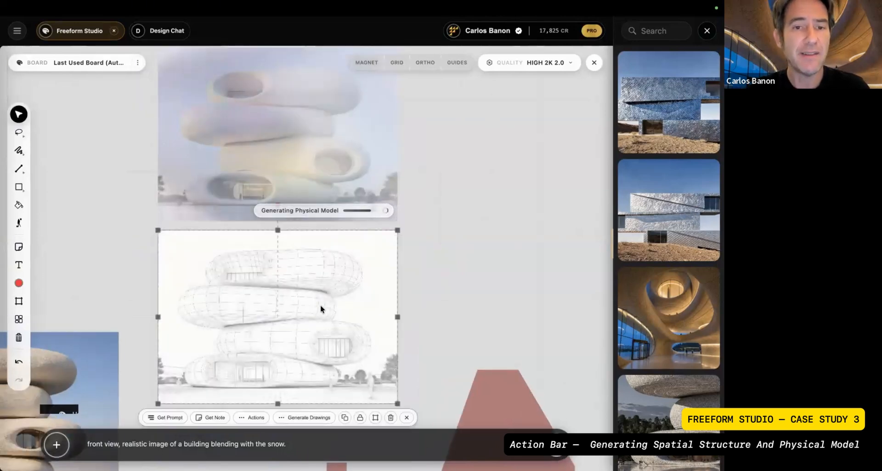
{"action": "double_click", "coordinate": [384, 252]}
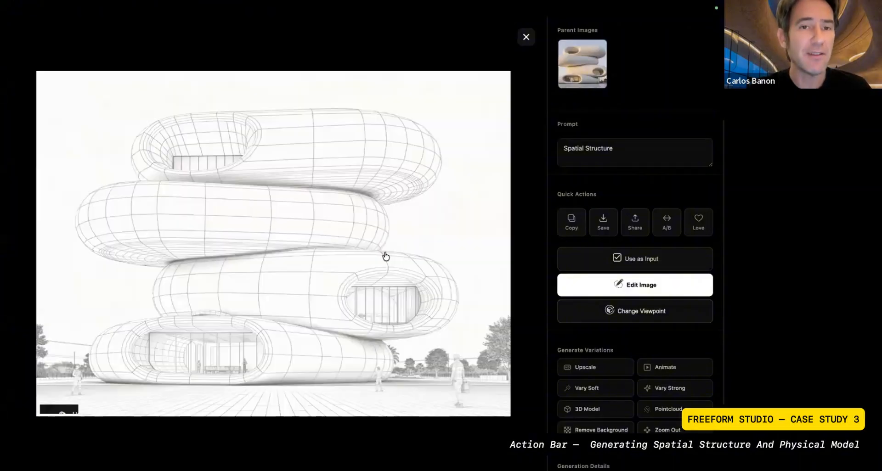
{"action": "key", "text": "Escape"}
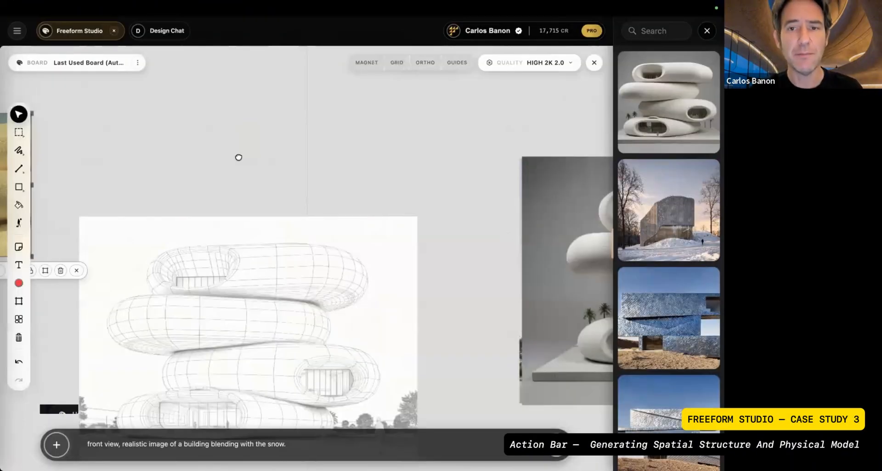
Examine the generated Physical Model image up close, including the ground-floor opening and the scale figures.
{"action": "scroll", "coordinate": [463, 219], "scroll_direction": "up", "scroll_amount": 2}
{"action": "scroll", "coordinate": [339, 258], "scroll_direction": "up", "scroll_amount": 5}
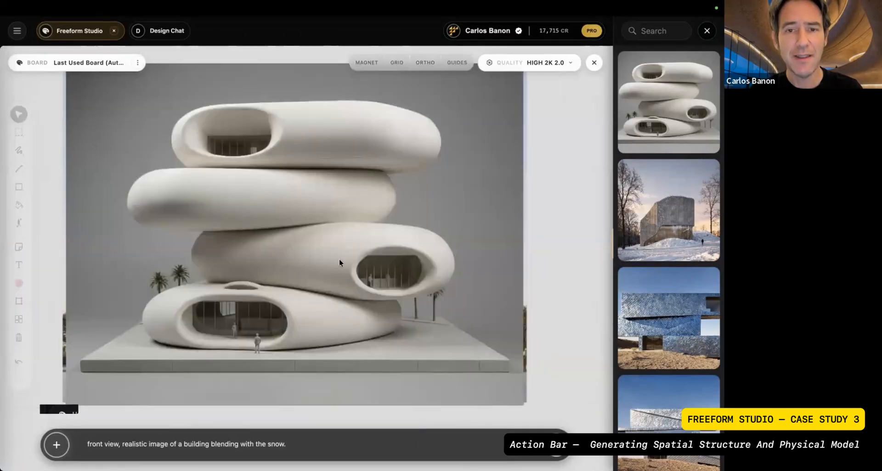
{"action": "scroll", "coordinate": [339, 259], "scroll_direction": "left", "scroll_amount": 4}
{"action": "scroll", "coordinate": [339, 259], "scroll_direction": "down", "scroll_amount": 3}
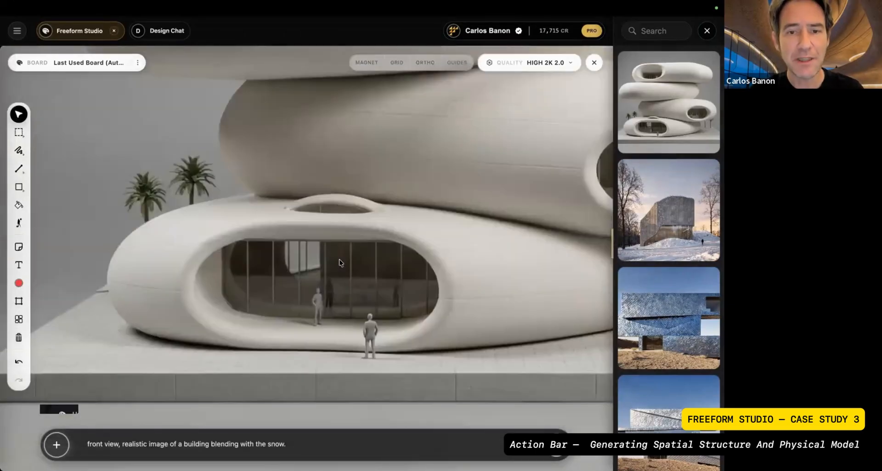
{"action": "scroll", "coordinate": [339, 259], "scroll_direction": "up", "scroll_amount": 4}
{"action": "scroll", "coordinate": [339, 259], "scroll_direction": "up", "scroll_amount": 2}
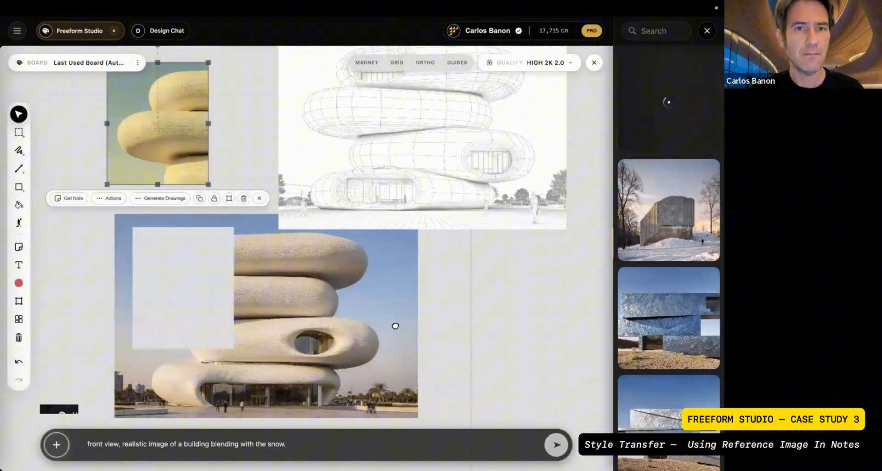
Place the library image of the aluminium-scale building on the board, beside the wireframe drawing and below the cropped stone texture.
{"action": "scroll", "coordinate": [395, 326], "scroll_direction": "down", "scroll_amount": 2}
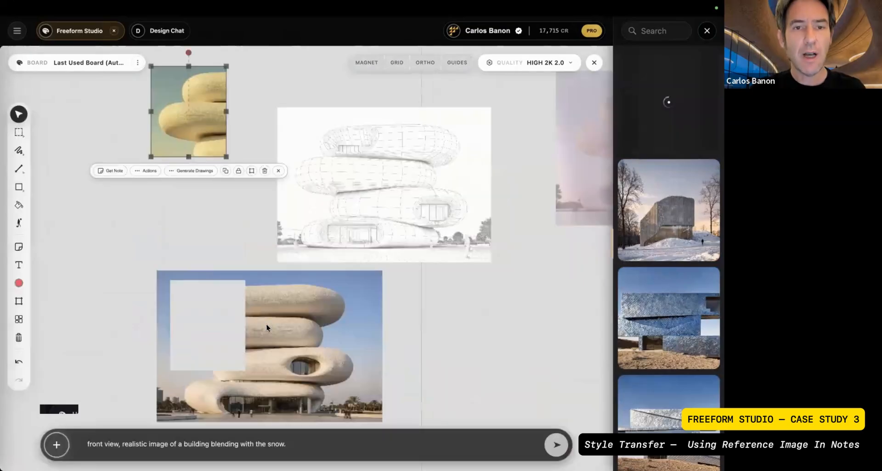
{"action": "scroll", "coordinate": [268, 328], "scroll_direction": "up", "scroll_amount": 2}
{"action": "scroll", "coordinate": [268, 328], "scroll_direction": "down", "scroll_amount": 1}
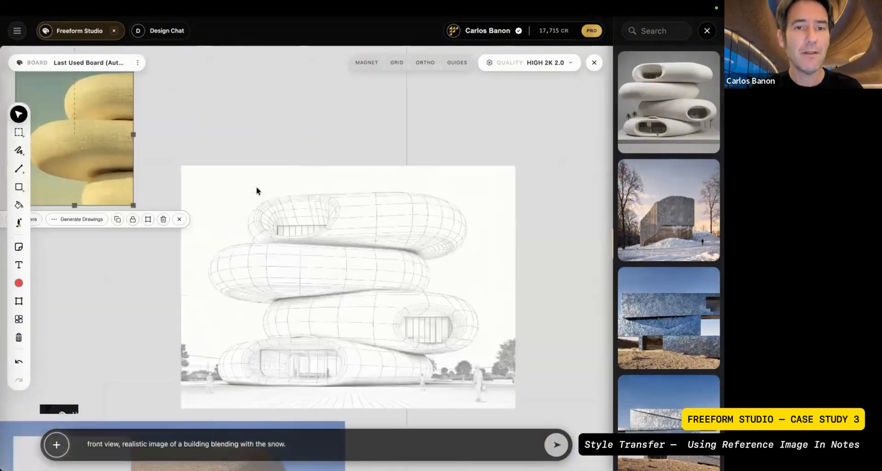
{"action": "scroll", "coordinate": [257, 189], "scroll_direction": "left", "scroll_amount": 1}
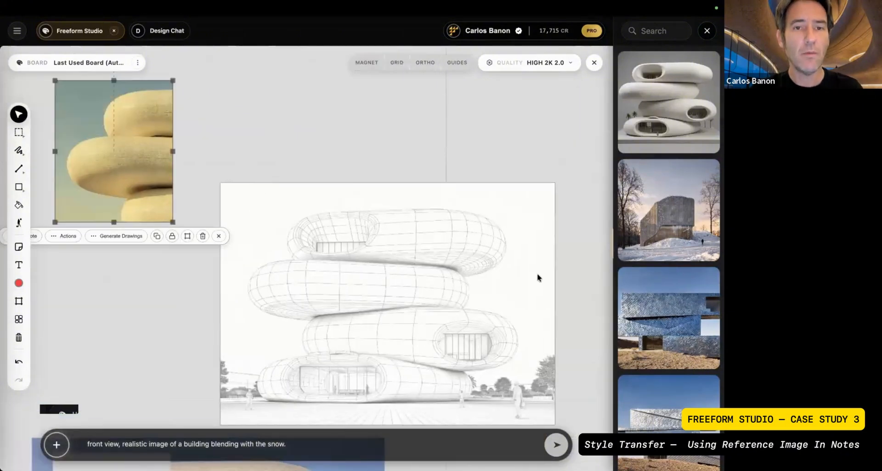
{"action": "left_click", "coordinate": [672, 306]}
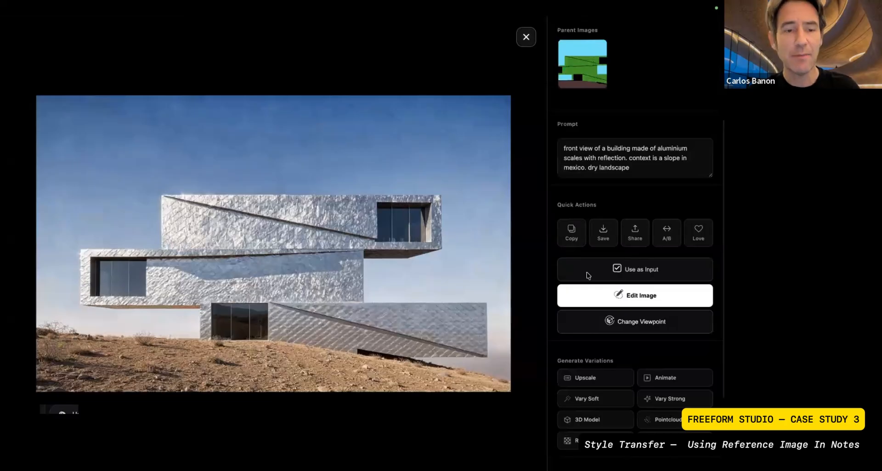
{"action": "left_click", "coordinate": [587, 274]}
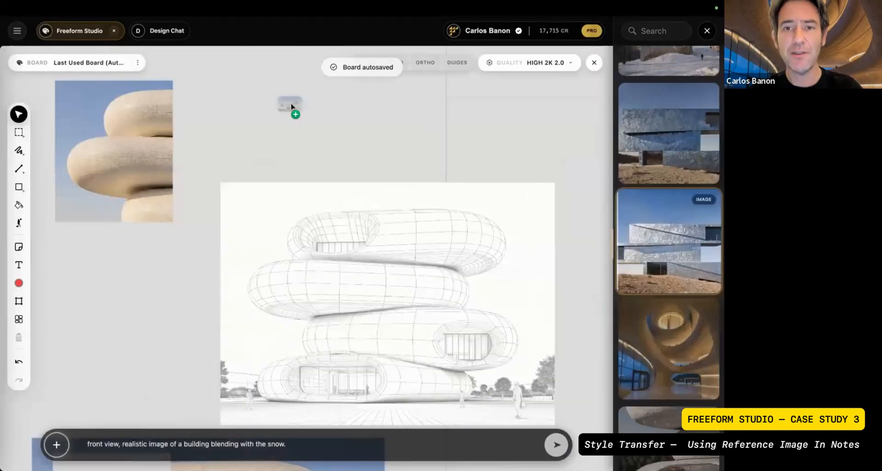
{"action": "left_click", "coordinate": [351, 253]}
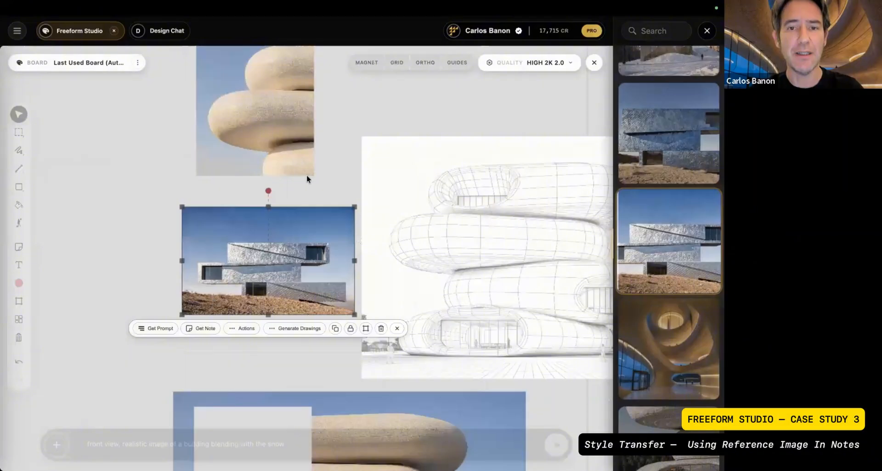
Cut a rectangular facade sample out of the aluminium-scale building image and place it on the empty board above the wireframe drawing.
{"action": "scroll", "coordinate": [339, 219], "scroll_direction": "up", "scroll_amount": 10}
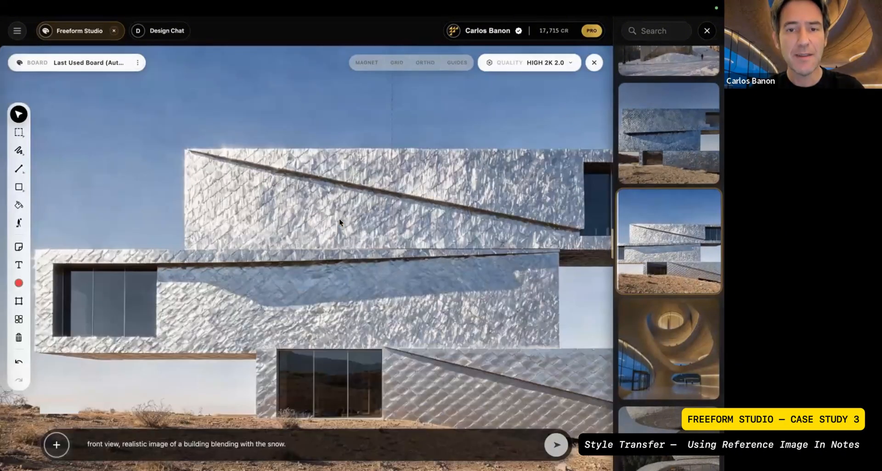
{"action": "scroll", "coordinate": [339, 219], "scroll_direction": "right", "scroll_amount": 2}
{"action": "scroll", "coordinate": [339, 219], "scroll_direction": "down", "scroll_amount": 1}
{"action": "left_click", "coordinate": [19, 133]}
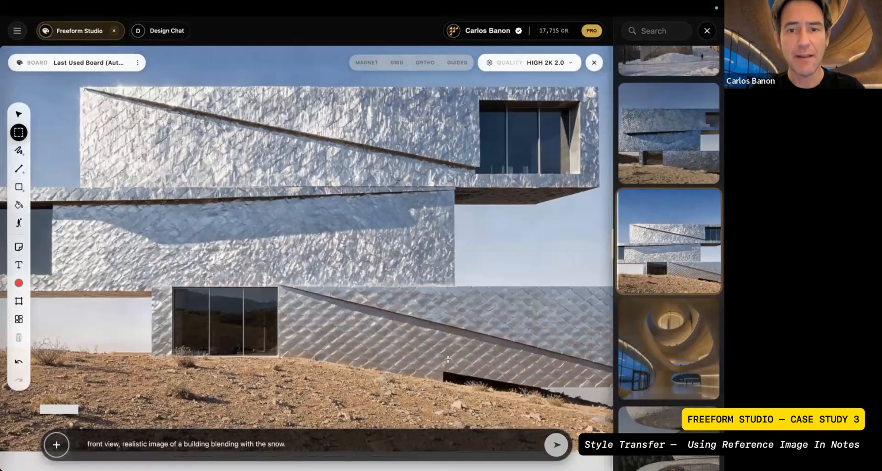
{"action": "left_click_drag", "start_coordinate": [292, 157], "coordinate": [448, 359]}
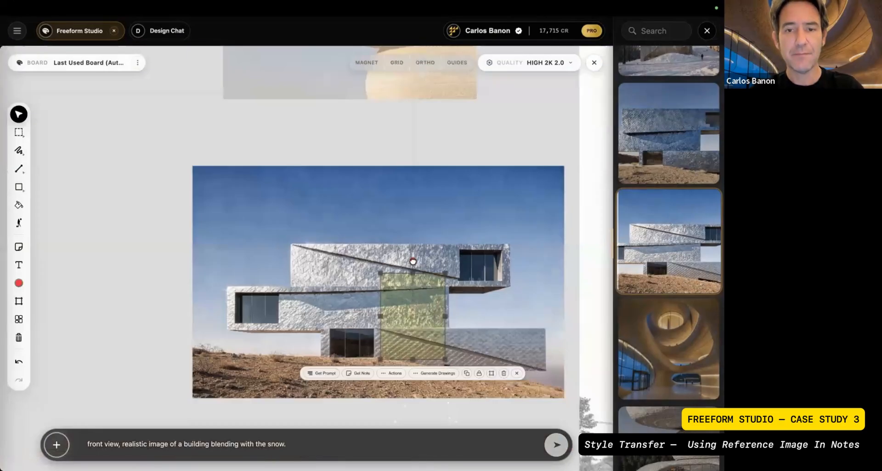
{"action": "left_click_drag", "start_coordinate": [413, 261], "coordinate": [376, 264]}
{"action": "left_click_drag", "start_coordinate": [324, 375], "coordinate": [232, 265]}
{"action": "left_click_drag", "start_coordinate": [207, 188], "coordinate": [161, 188]}
{"action": "left_click_drag", "start_coordinate": [273, 233], "coordinate": [274, 137]}
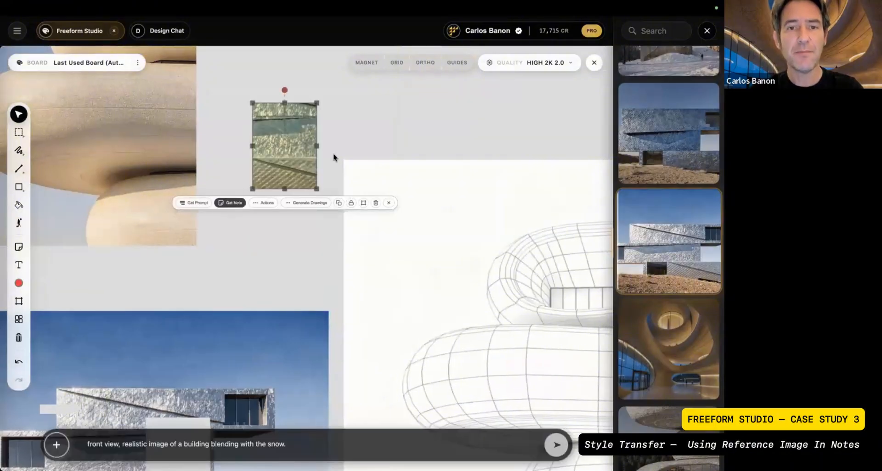
Convert the aluminium facade sample to a note and attach its pointer to the second ring of the wireframe building.
{"action": "left_click", "coordinate": [230, 202]}
{"action": "left_click_drag", "start_coordinate": [332, 152], "coordinate": [280, 167]}
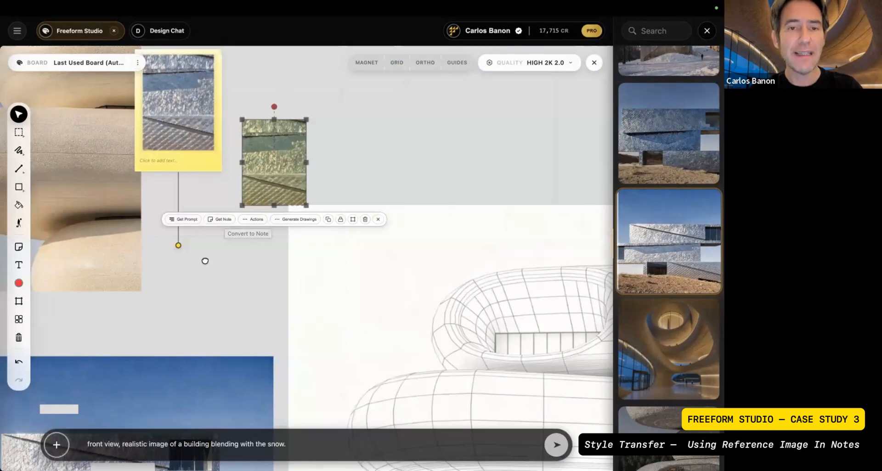
{"action": "scroll", "coordinate": [205, 261], "scroll_direction": "down", "scroll_amount": 2}
{"action": "left_click_drag", "start_coordinate": [182, 249], "coordinate": [511, 388]}
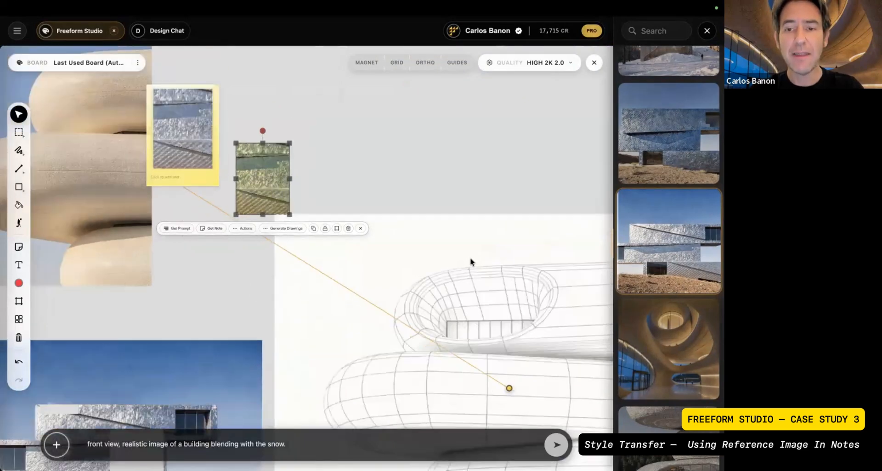
{"action": "scroll", "coordinate": [232, 189], "scroll_direction": "down", "scroll_amount": 1}
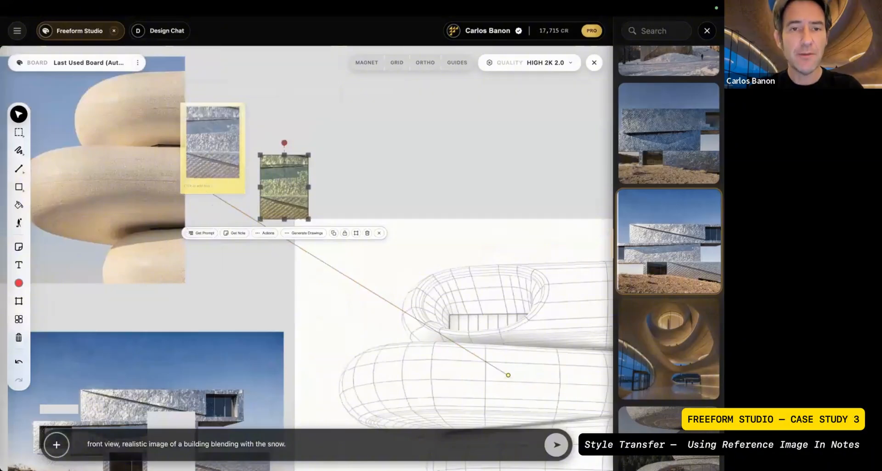
Write "use this aluminum facade tile for the entire building" in the aluminium sample note.
{"action": "left_click", "coordinate": [200, 186]}
{"action": "type", "text": "use this aluminum fa"}
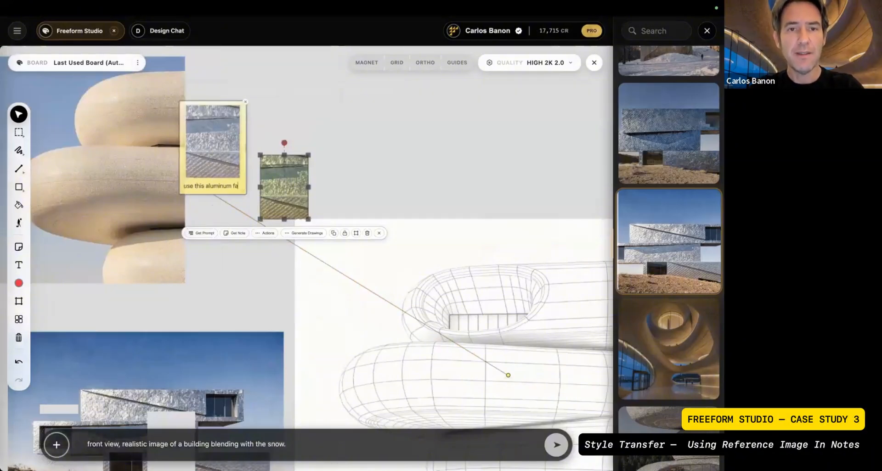
{"action": "key", "text": "ctrl+a"}
{"action": "type", "text": "facad"}
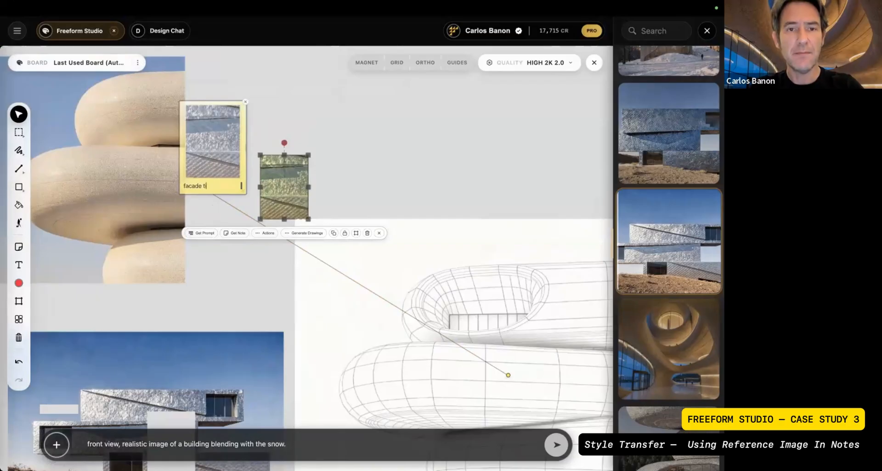
{"action": "type", "text": "e tile to"}
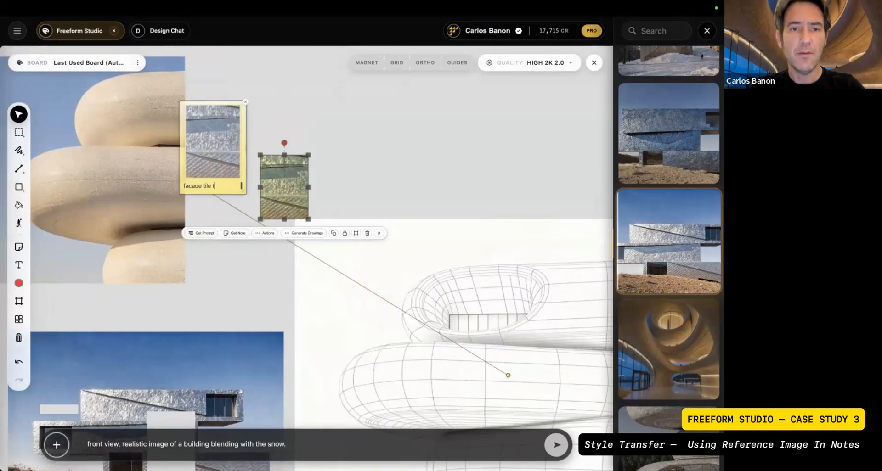
{"action": "key", "text": "ctrl+a"}
{"action": "type", "text": "entire bu"}
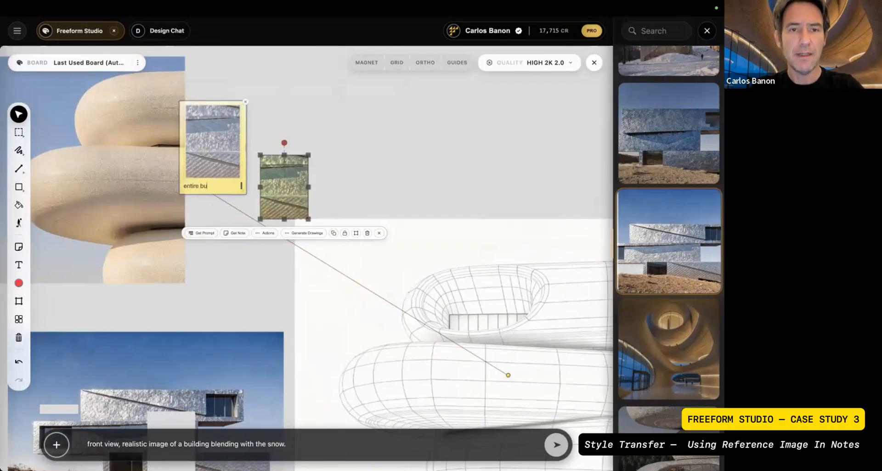
{"action": "type", "text": "ilding"}
{"action": "key", "text": "Escape"}
Try extra pointers from the aluminium note to the top and third rings of the wireframe building, and remove them.
{"action": "scroll", "coordinate": [348, 249], "scroll_direction": "down", "scroll_amount": 5}
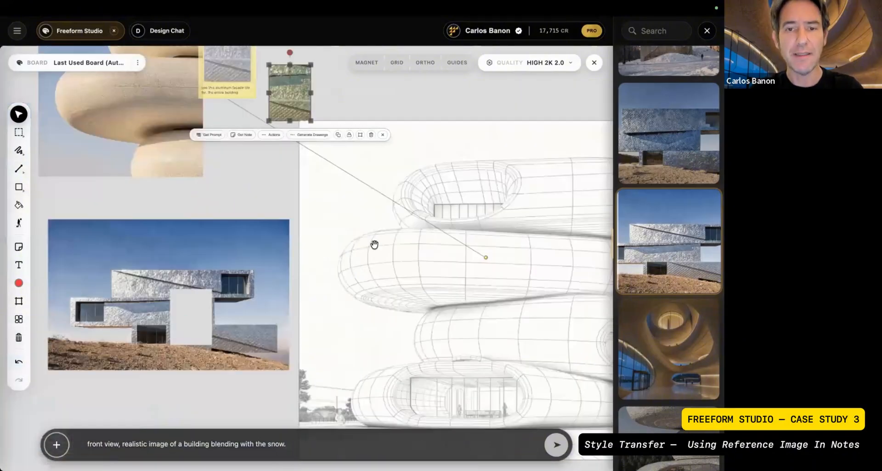
{"action": "scroll", "coordinate": [374, 245], "scroll_direction": "down", "scroll_amount": 3}
{"action": "left_click_drag", "start_coordinate": [374, 246], "coordinate": [418, 314]}
{"action": "key", "text": "super+z"}
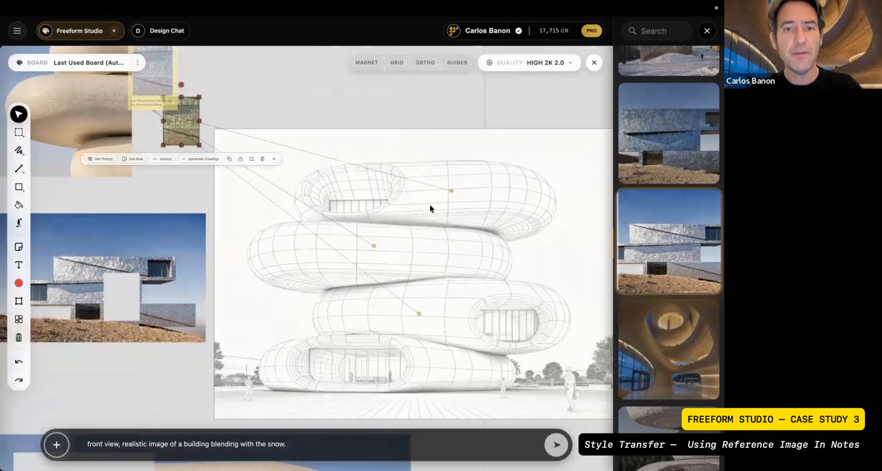
{"action": "left_click", "coordinate": [457, 202]}
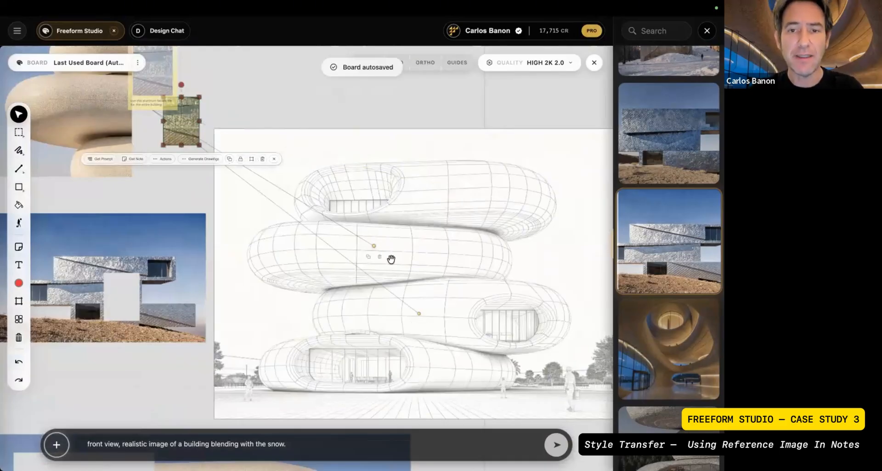
{"action": "left_click_drag", "start_coordinate": [374, 246], "coordinate": [386, 257]}
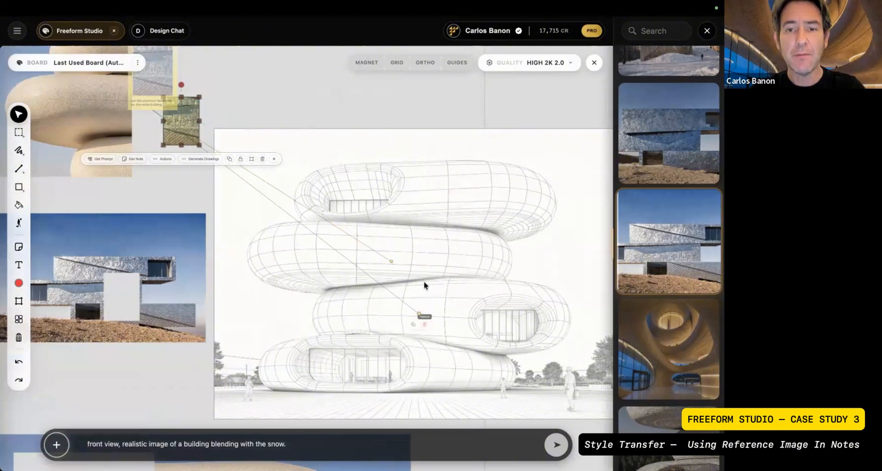
Duplicate the aluminium note's pointer onto the top ring of the wireframe building, and remove the copy.
{"action": "scroll", "coordinate": [423, 282], "scroll_direction": "up", "scroll_amount": 5}
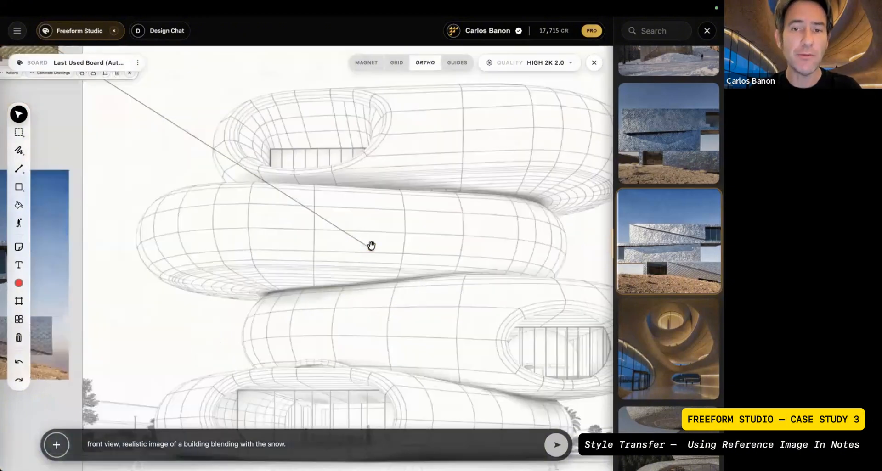
{"action": "left_click", "coordinate": [371, 246], "text": "shift"}
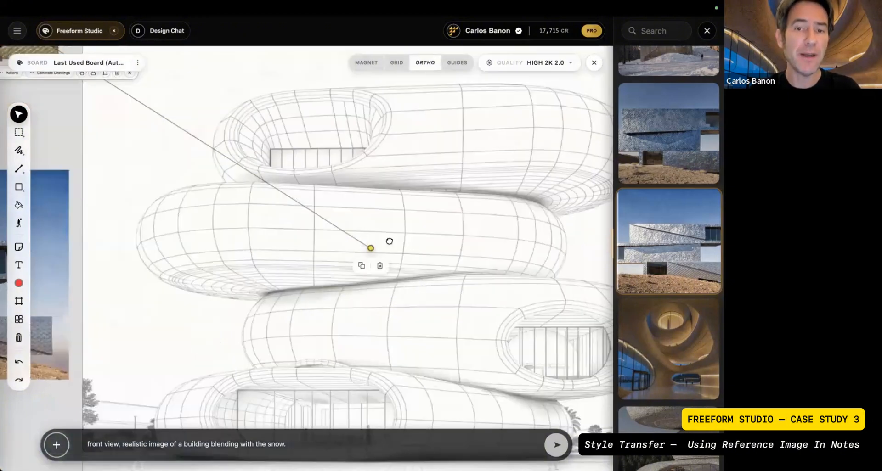
{"action": "left_click", "coordinate": [470, 153], "text": "shift"}
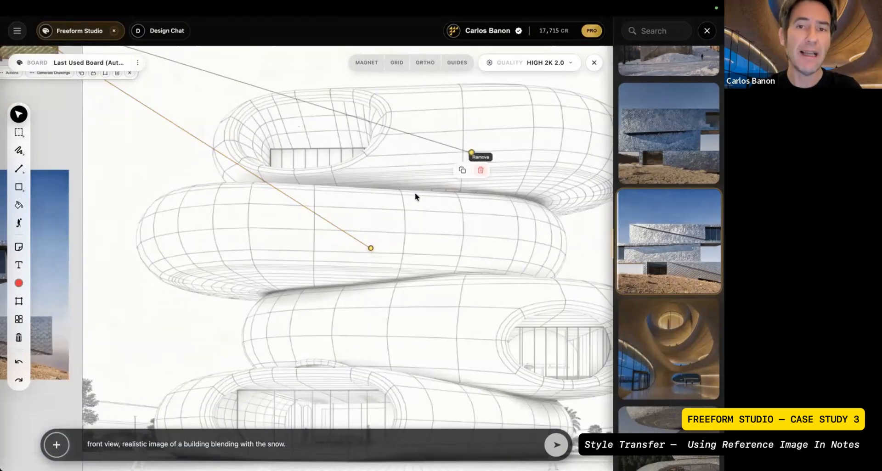
{"action": "key", "text": "super+z"}
Move the image piece overlaid on the vertical-lobed building render off to its side, exposing its oval window for sampling.
{"action": "scroll", "coordinate": [415, 195], "scroll_direction": "down", "scroll_amount": 1}
{"action": "scroll", "coordinate": [291, 214], "scroll_direction": "down", "scroll_amount": 5}
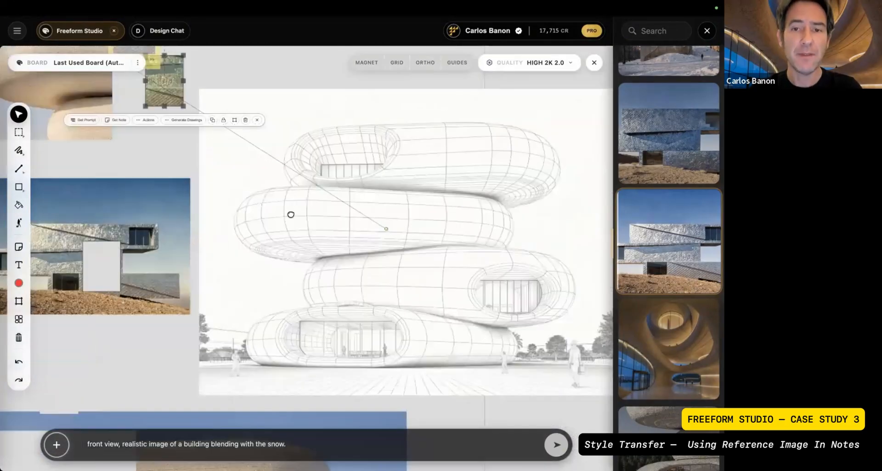
{"action": "scroll", "coordinate": [242, 286], "scroll_direction": "down", "scroll_amount": 3}
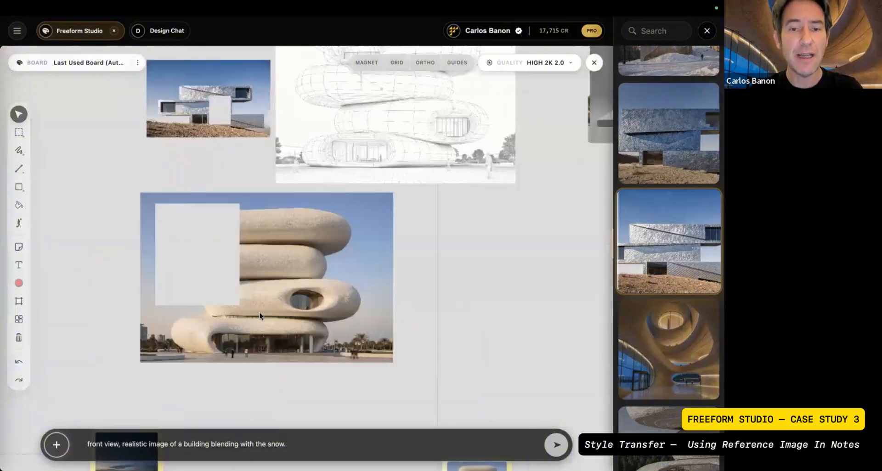
{"action": "scroll", "coordinate": [350, 282], "scroll_direction": "down", "scroll_amount": 3}
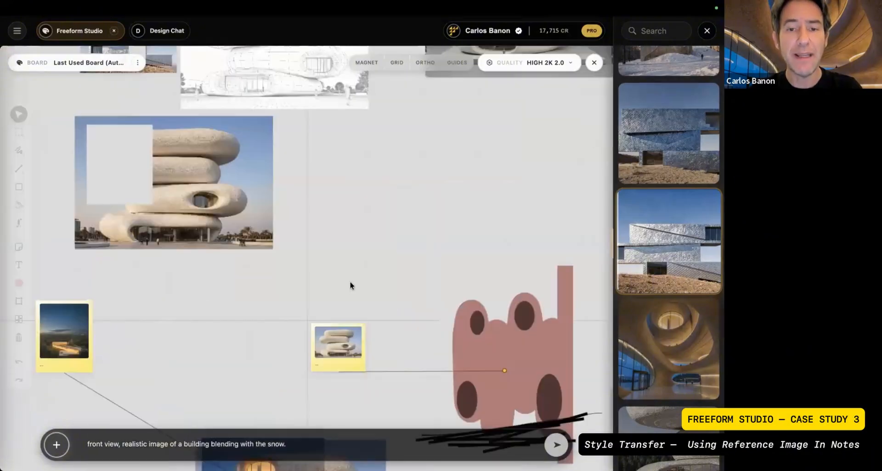
{"action": "left_click_drag", "start_coordinate": [245, 312], "coordinate": [166, 202]}
{"action": "left_click_drag", "start_coordinate": [296, 359], "coordinate": [353, 299]}
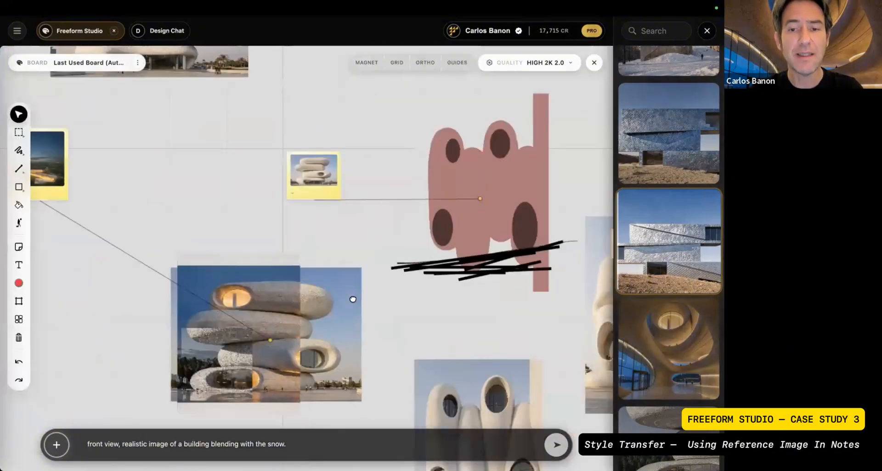
{"action": "scroll", "coordinate": [222, 228], "scroll_direction": "down", "scroll_amount": 2}
{"action": "scroll", "coordinate": [301, 164], "scroll_direction": "down", "scroll_amount": 3}
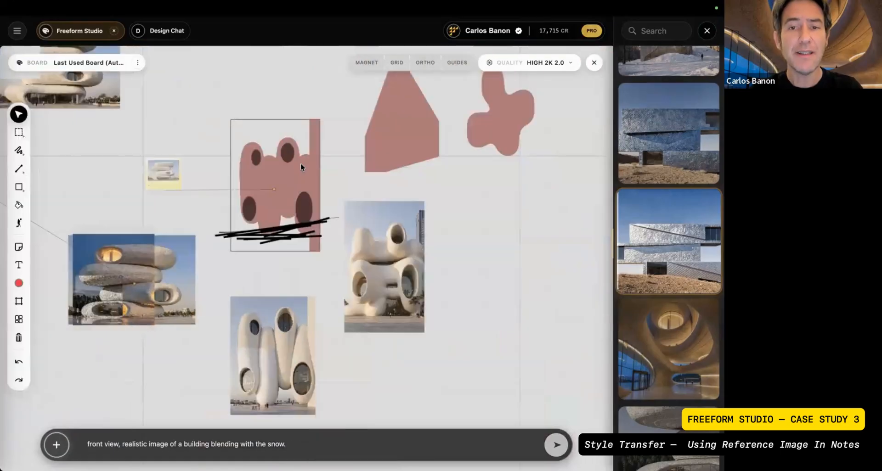
{"action": "scroll", "coordinate": [273, 304], "scroll_direction": "down", "scroll_amount": 2}
{"action": "scroll", "coordinate": [271, 302], "scroll_direction": "up", "scroll_amount": 4}
{"action": "scroll", "coordinate": [272, 302], "scroll_direction": "up", "scroll_amount": 8}
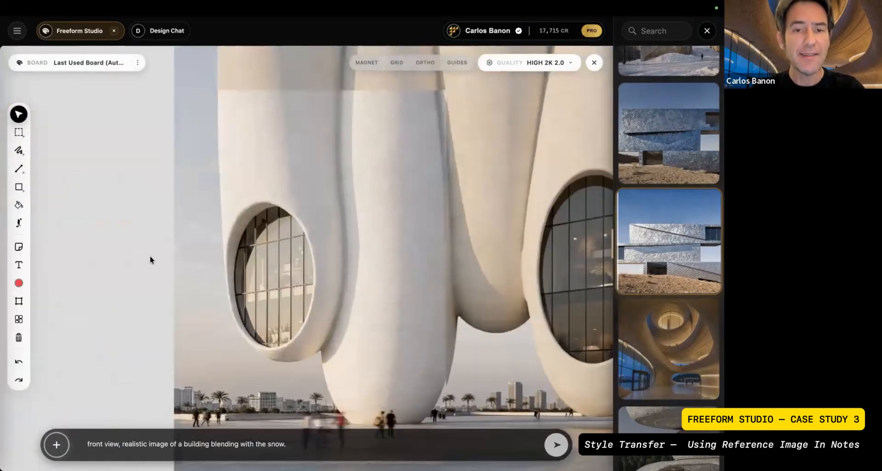
{"action": "left_click", "coordinate": [342, 250]}
{"action": "left_click_drag", "start_coordinate": [342, 252], "coordinate": [87, 232]}
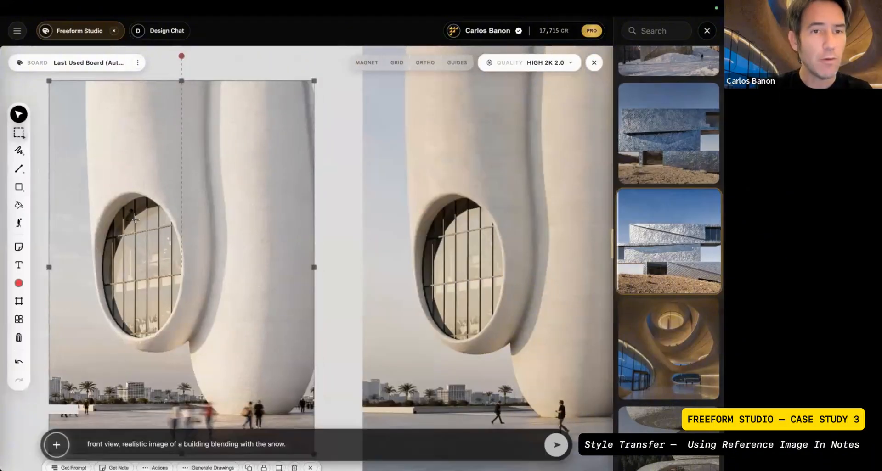
Cut the oval glazed window out of the moved image piece and place the sample beside the wireframe drawing, above the stone building render.
{"action": "left_click_drag", "start_coordinate": [98, 184], "coordinate": [186, 339]}
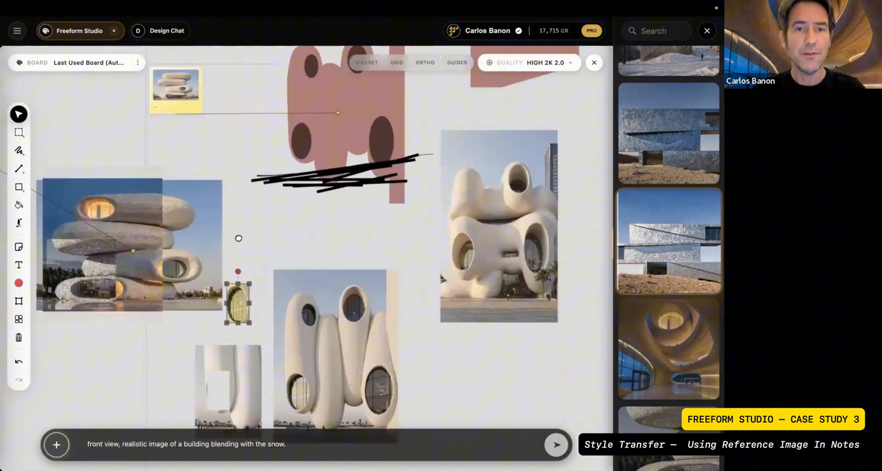
{"action": "left_click_drag", "start_coordinate": [242, 304], "coordinate": [162, 144]}
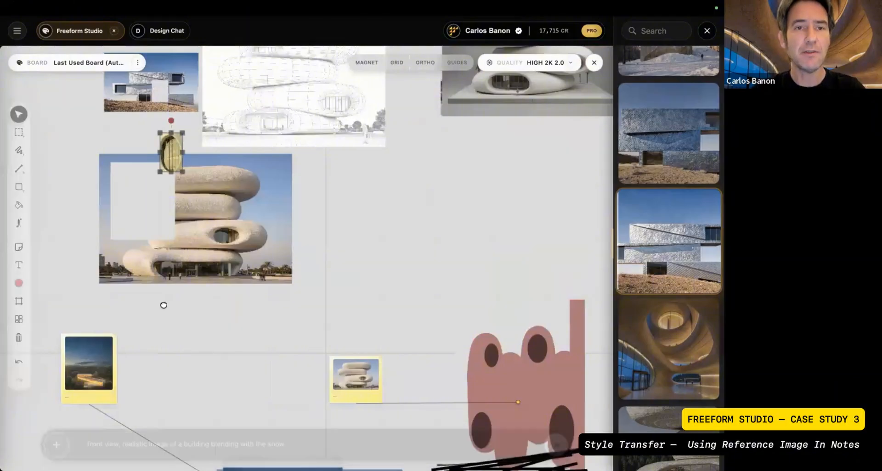
{"action": "left_click_drag", "start_coordinate": [163, 230], "coordinate": [164, 305]}
{"action": "scroll", "coordinate": [155, 288], "scroll_direction": "up", "scroll_amount": 4}
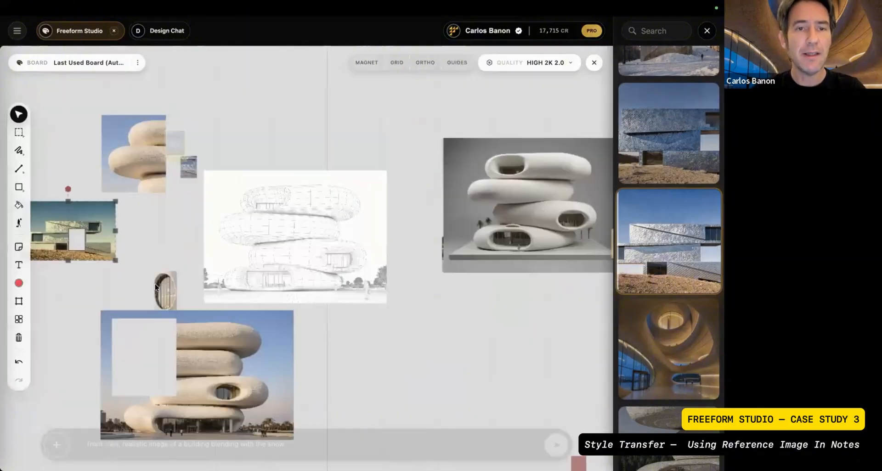
{"action": "scroll", "coordinate": [159, 222], "scroll_direction": "up", "scroll_amount": 3}
{"action": "scroll", "coordinate": [233, 235], "scroll_direction": "up", "scroll_amount": 5}
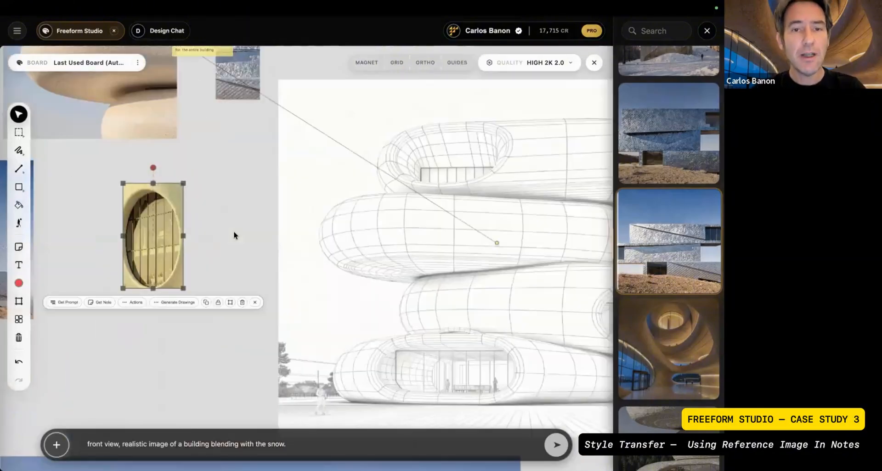
Add a note pointing to the ground-floor opening of the wireframe building that reads "use this style for the glass".
{"action": "scroll", "coordinate": [234, 235], "scroll_direction": "down", "scroll_amount": 2}
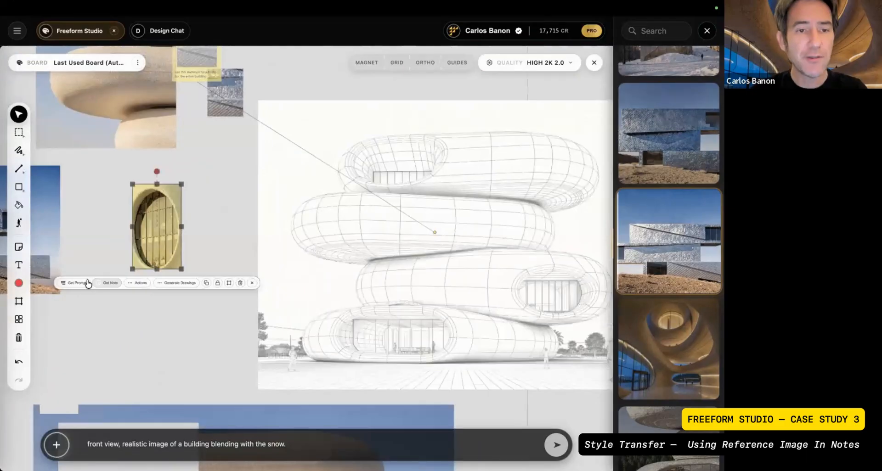
{"action": "left_click", "coordinate": [88, 283]}
{"action": "left_click", "coordinate": [206, 312]}
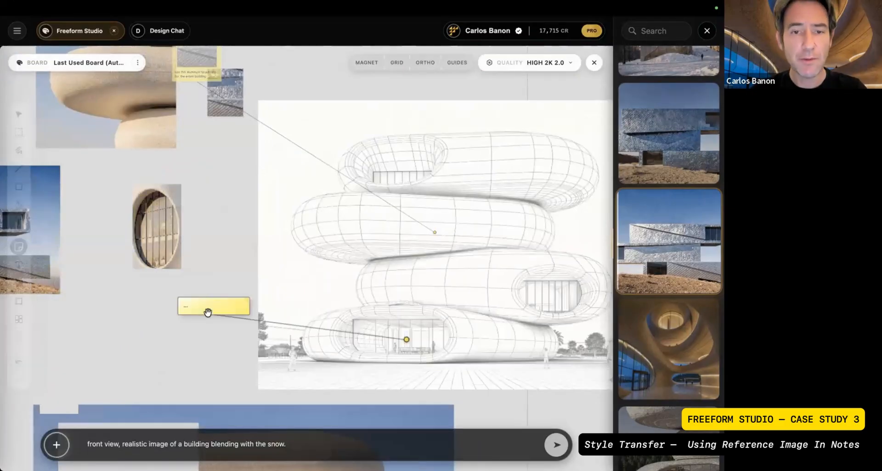
{"action": "left_click", "coordinate": [207, 295]}
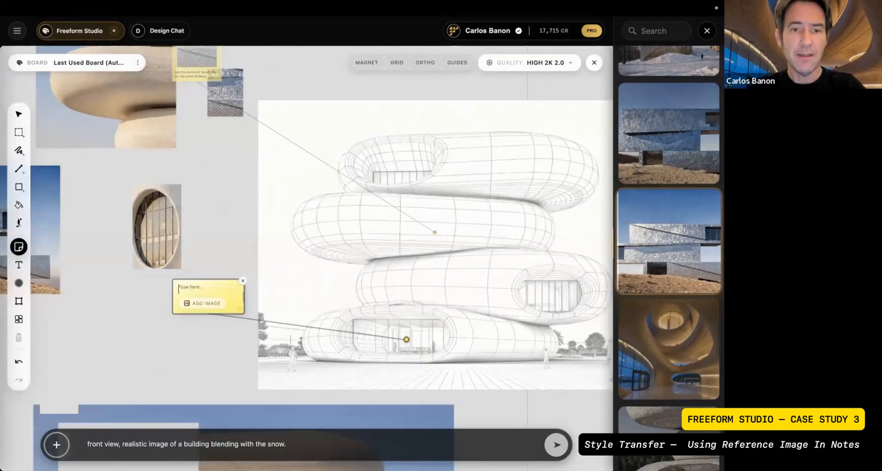
{"action": "type", "text": "use this style"}
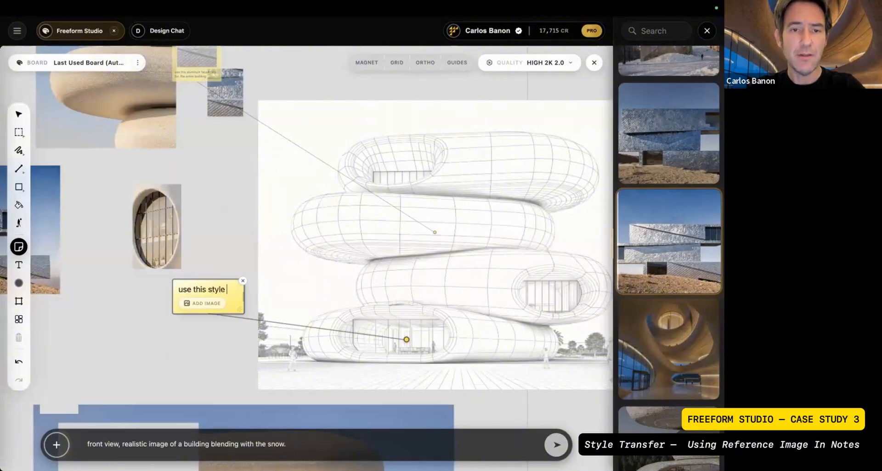
{"action": "type", "text": " for the glass"}
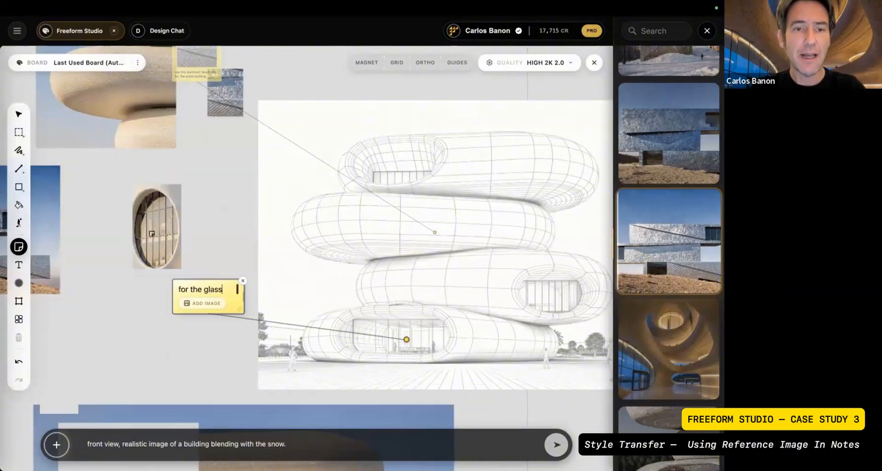
{"action": "left_click", "coordinate": [152, 234]}
{"action": "left_click", "coordinate": [185, 163]}
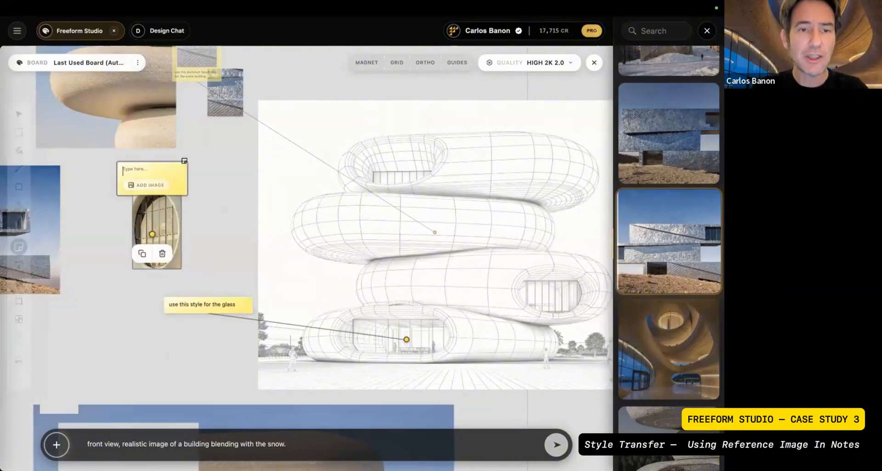
Discard the empty stray note and attach the oval window sample to the "use this style for the glass" note.
{"action": "left_click", "coordinate": [205, 211]}
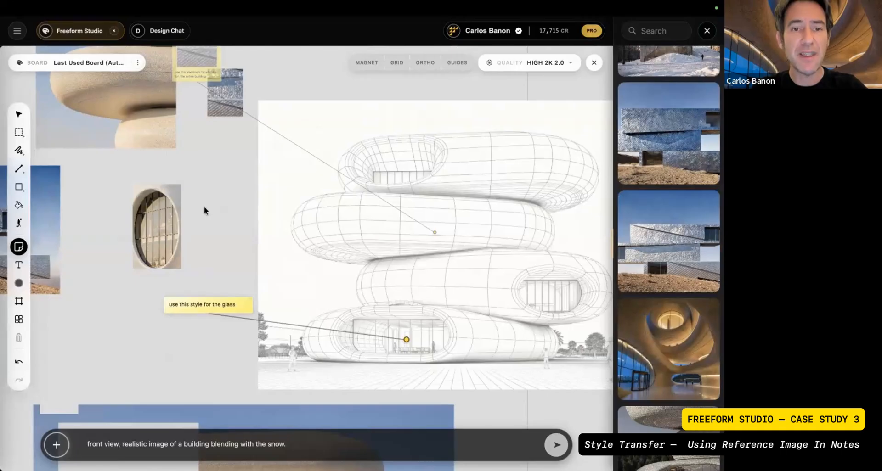
{"action": "key", "text": "v"}
{"action": "left_click", "coordinate": [177, 236]}
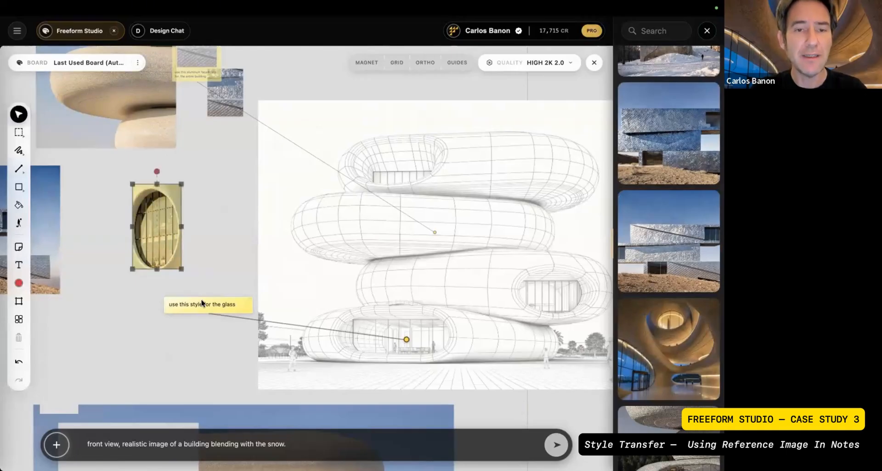
{"action": "double_click", "coordinate": [202, 304]}
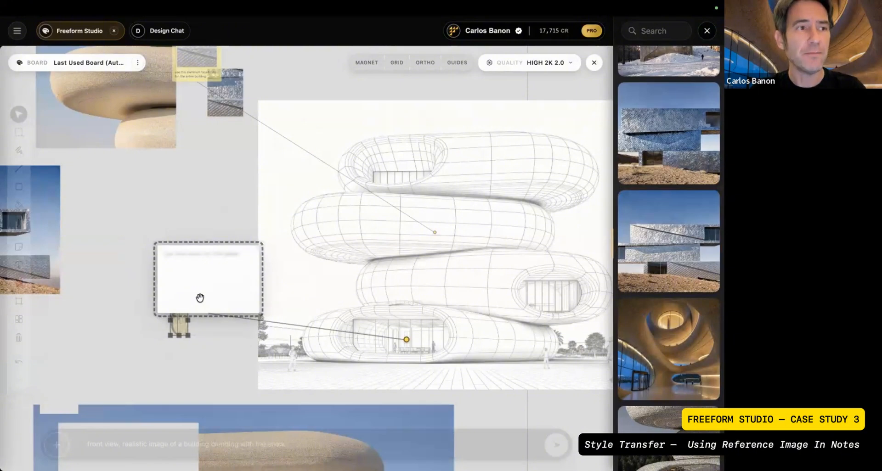
{"action": "left_click_drag", "start_coordinate": [200, 298], "coordinate": [200, 297]}
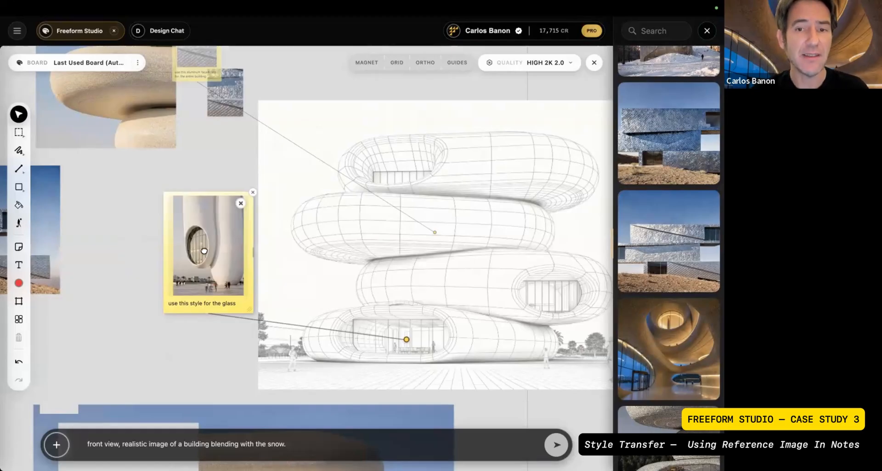
Move the glass note farther from the wireframe drawing and copy its pointer onto the openings of the top and third rings.
{"action": "left_click_drag", "start_coordinate": [204, 251], "coordinate": [180, 250]}
{"action": "left_click_drag", "start_coordinate": [406, 340], "coordinate": [396, 176]}
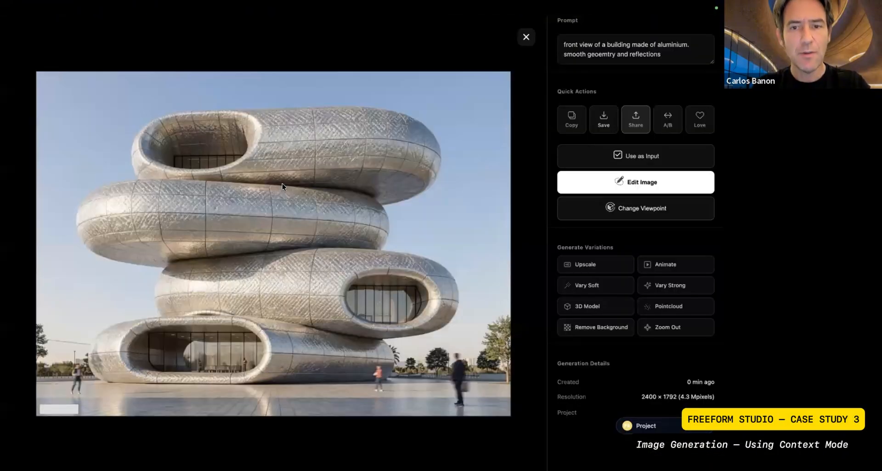
Examine the generated aluminium building render up close, checking the facade texture, the window openings and its parent images.
{"action": "left_click", "coordinate": [282, 185]}
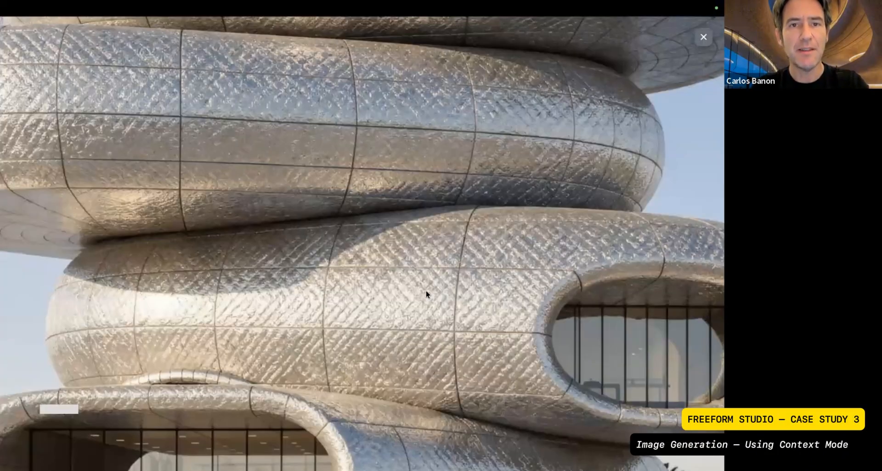
{"action": "left_click", "coordinate": [425, 292]}
{"action": "left_click", "coordinate": [422, 289]}
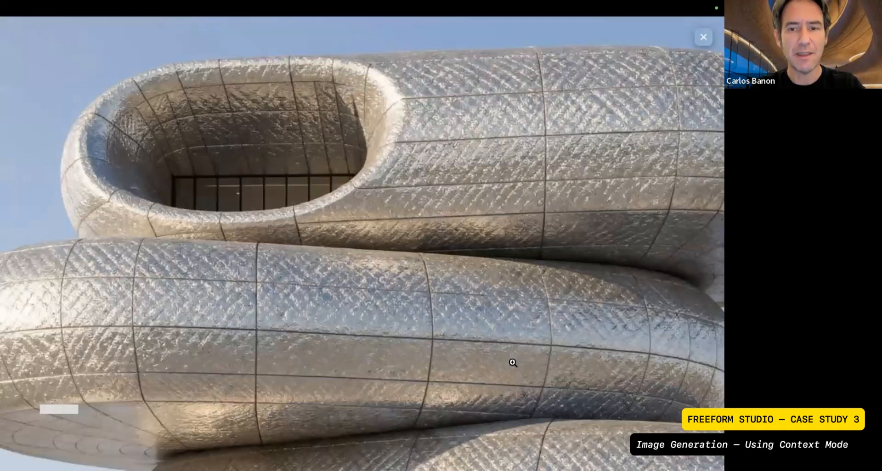
{"action": "left_click", "coordinate": [518, 313]}
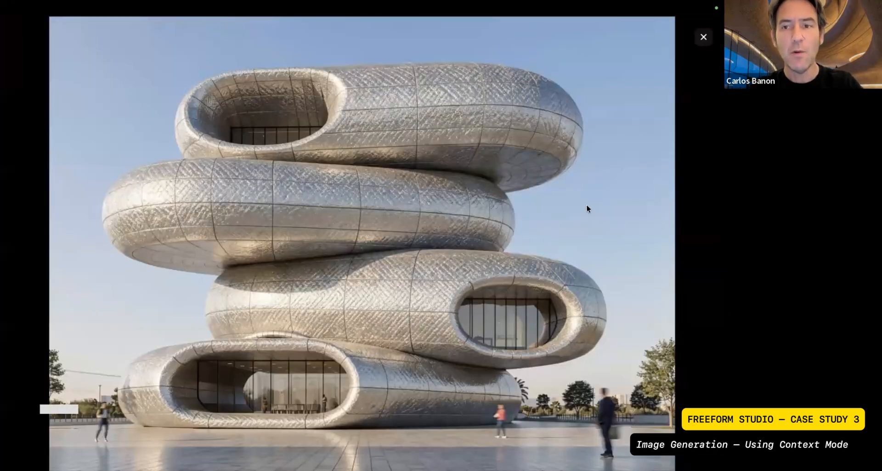
{"action": "key", "text": "Escape"}
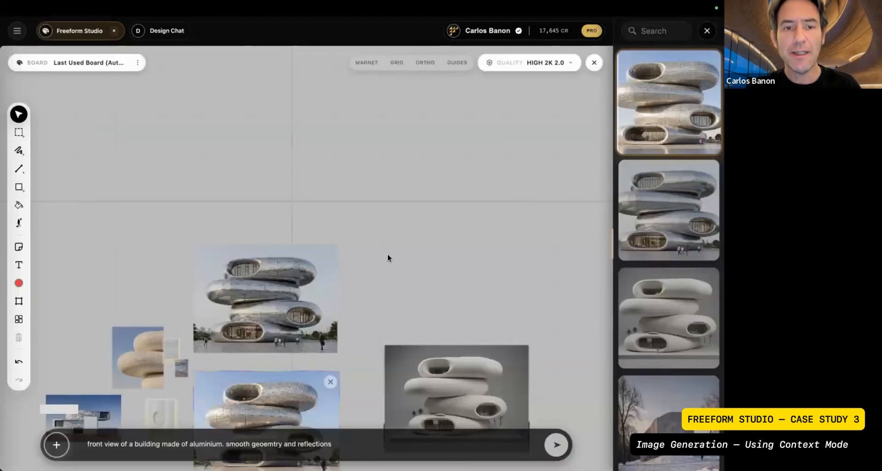
{"action": "key", "text": "space"}
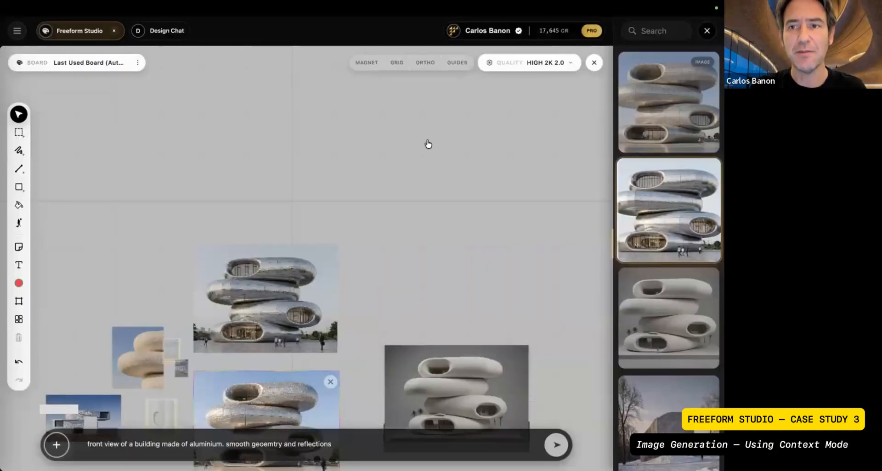
{"action": "key", "text": "space"}
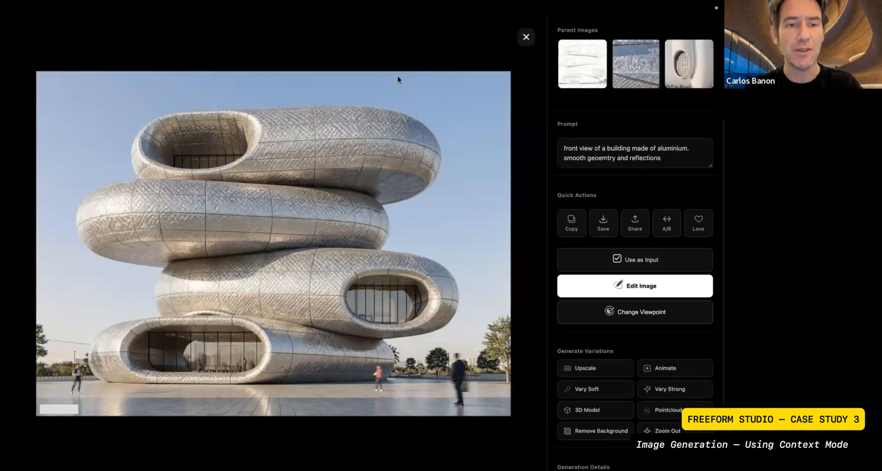
{"action": "key", "text": "space"}
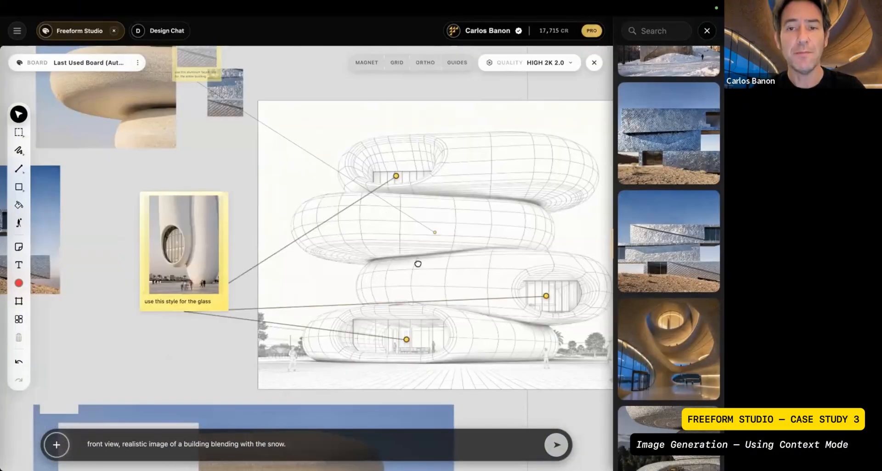
Switch image generation to Context mode and choose the GOOD 2K quality.
{"action": "scroll", "coordinate": [416, 262], "scroll_direction": "left", "scroll_amount": 2}
{"action": "scroll", "coordinate": [356, 262], "scroll_direction": "right", "scroll_amount": 4}
{"action": "left_click", "coordinate": [444, 261]}
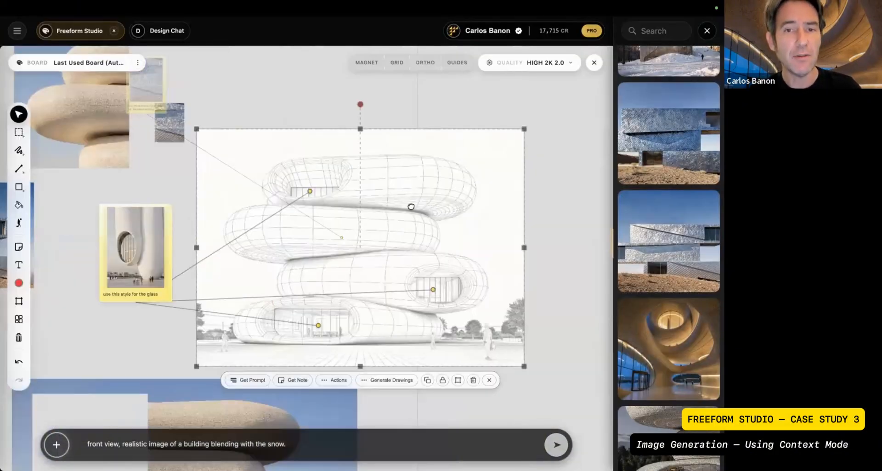
{"action": "scroll", "coordinate": [411, 207], "scroll_direction": "down", "scroll_amount": 1}
{"action": "scroll", "coordinate": [411, 206], "scroll_direction": "right", "scroll_amount": 1}
{"action": "scroll", "coordinate": [365, 239], "scroll_direction": "right", "scroll_amount": 3}
{"action": "scroll", "coordinate": [365, 239], "scroll_direction": "up", "scroll_amount": 2}
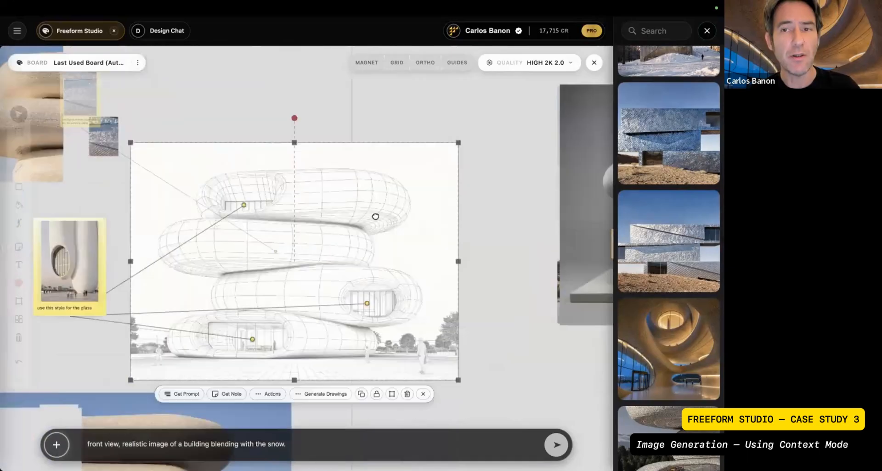
{"action": "scroll", "coordinate": [192, 290], "scroll_direction": "down", "scroll_amount": 1}
{"action": "scroll", "coordinate": [192, 290], "scroll_direction": "left", "scroll_amount": 1}
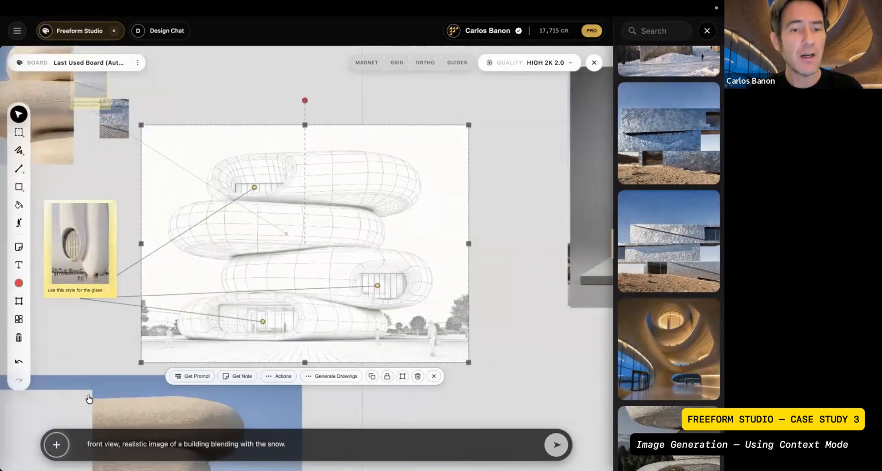
{"action": "left_click", "coordinate": [56, 444]}
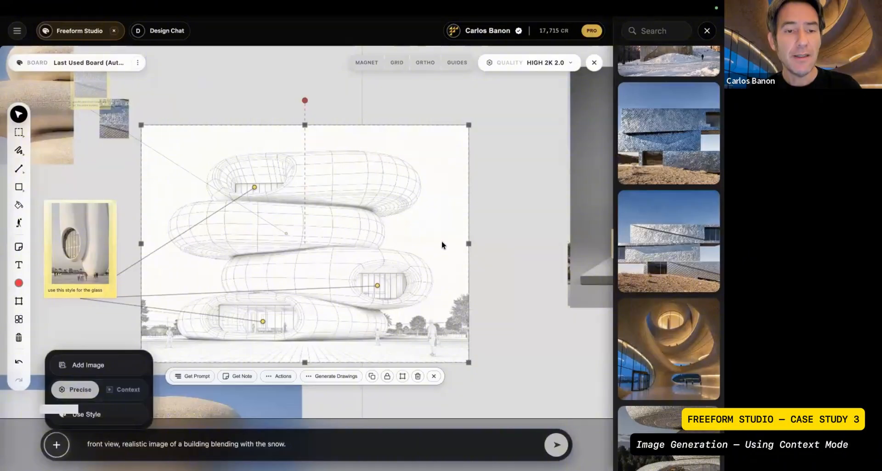
{"action": "left_click", "coordinate": [217, 289]}
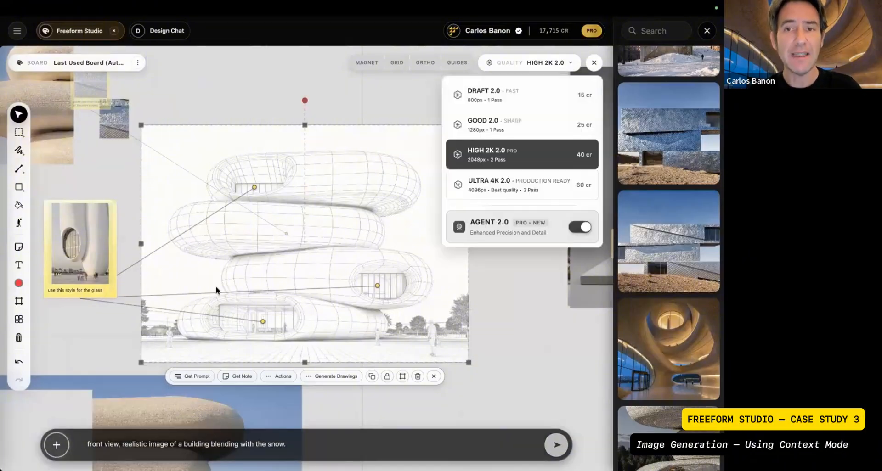
{"action": "left_click", "coordinate": [59, 448]}
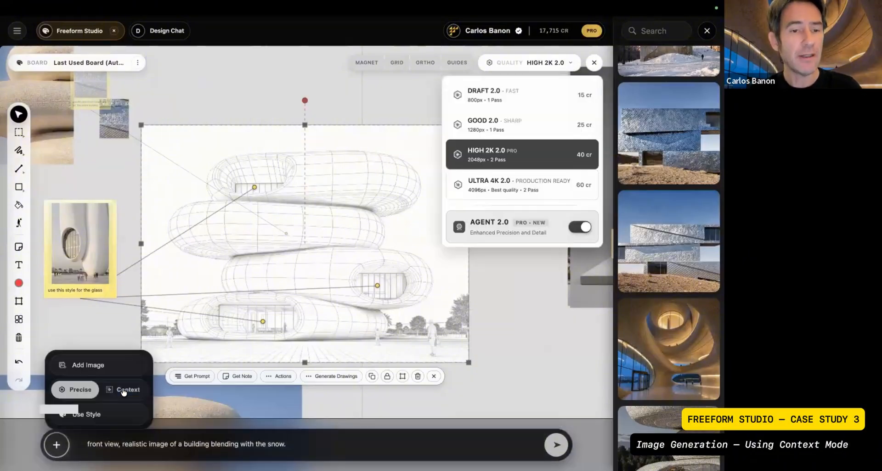
{"action": "left_click", "coordinate": [118, 390]}
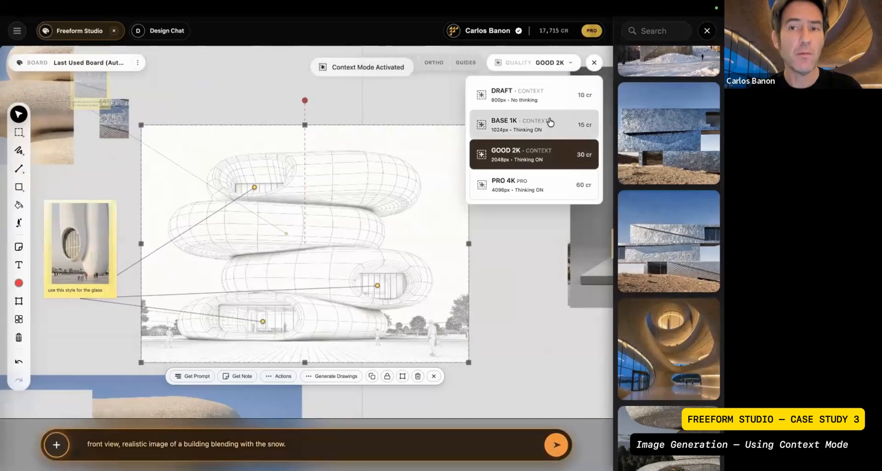
{"action": "left_click", "coordinate": [521, 155]}
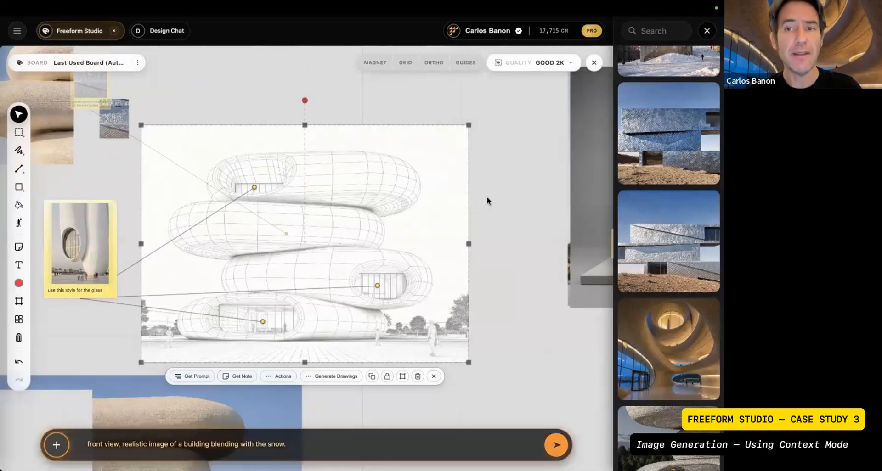
Deselect the wireframe drawing and shift the glass note slightly up and away from it.
{"action": "left_click_drag", "start_coordinate": [487, 198], "coordinate": [505, 183]}
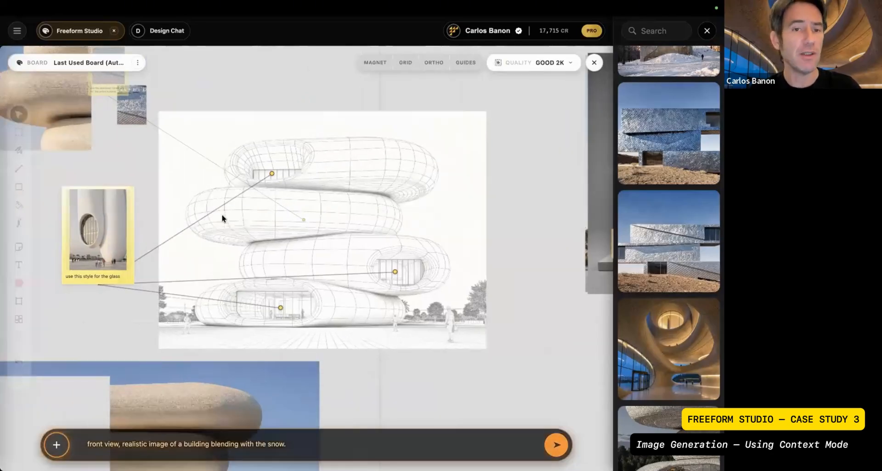
{"action": "left_click", "coordinate": [125, 240]}
{"action": "left_click_drag", "start_coordinate": [125, 240], "coordinate": [119, 230]}
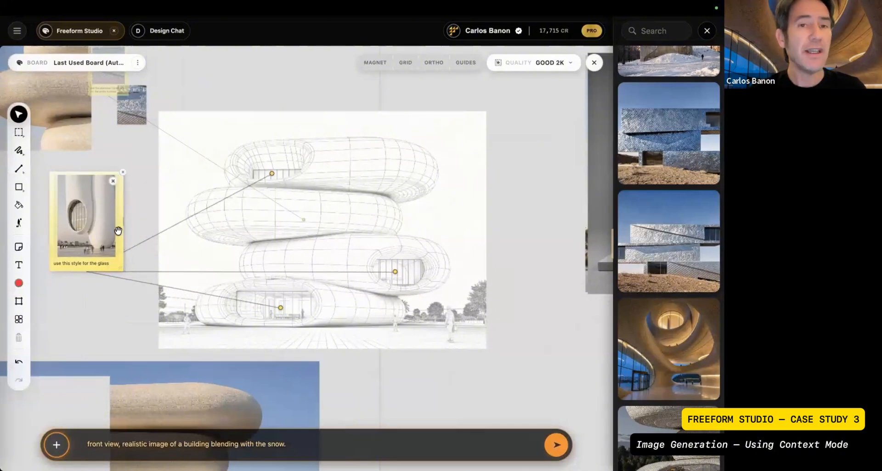
{"action": "left_click", "coordinate": [323, 254]}
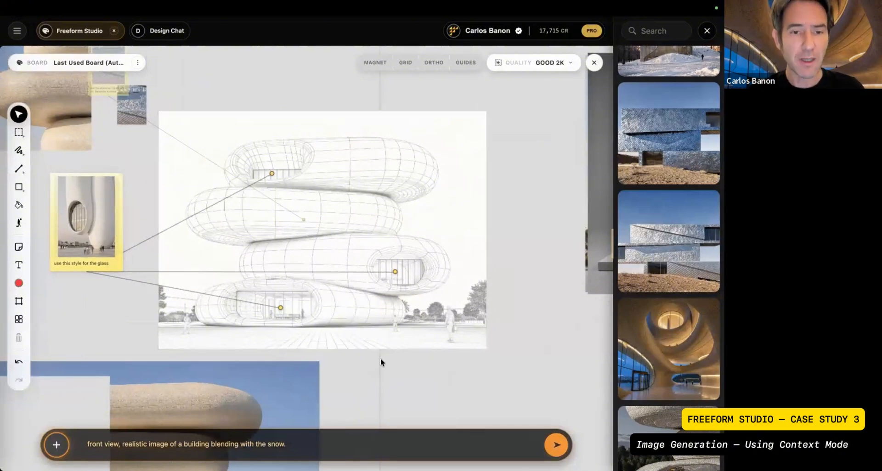
Replace the generation prompt with "front view of a building made of aluminium. smooth geoemtry and reflections".
{"action": "triple_click", "coordinate": [172, 438]}
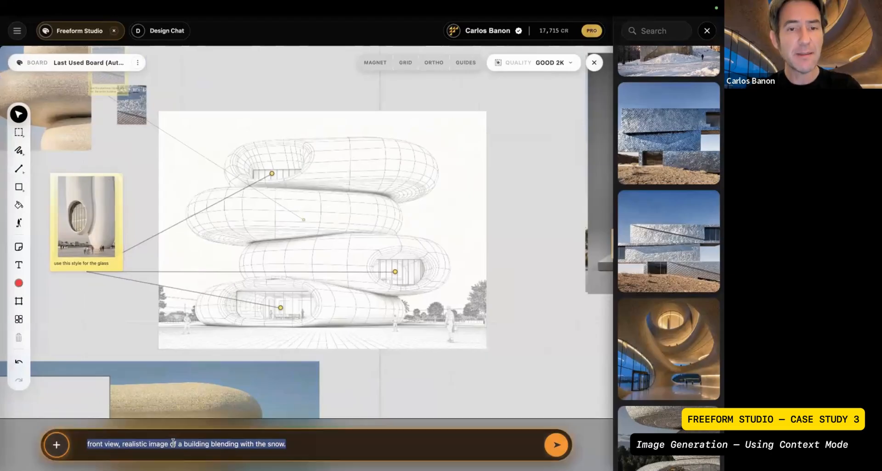
{"action": "type", "text": "front"}
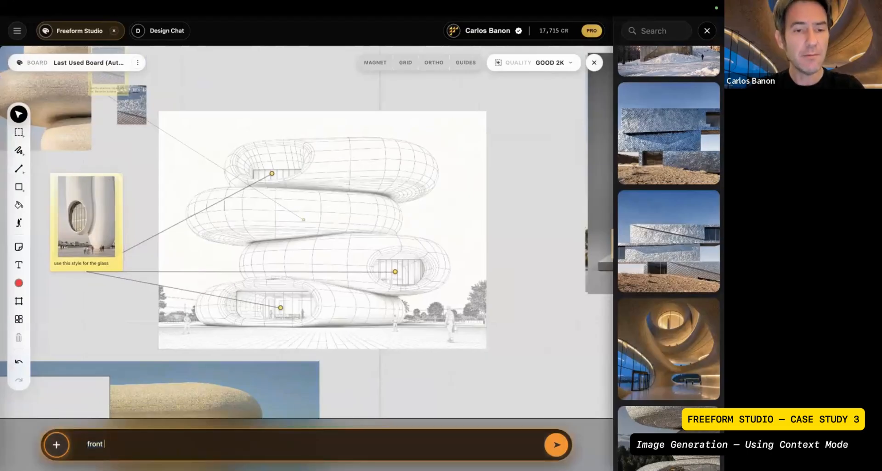
{"action": "type", "text": " view of ht"}
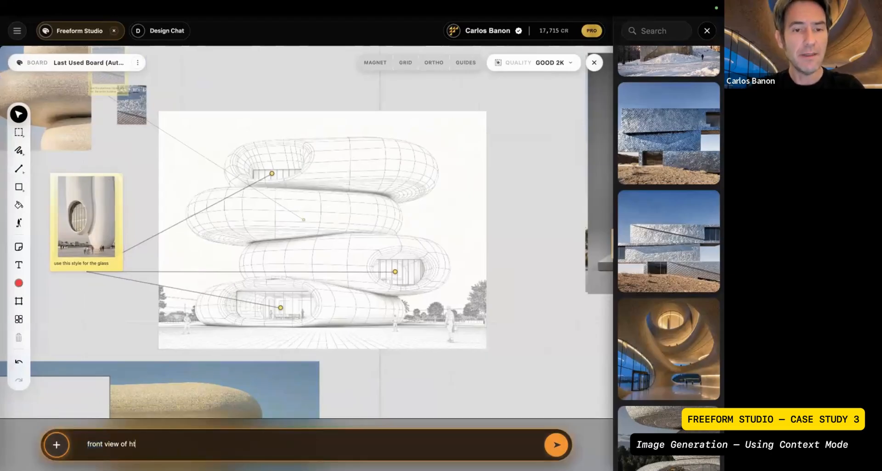
{"action": "key", "text": "BackSpace"}
{"action": "key", "text": "BackSpace"}
{"action": "type", "text": "a bui"}
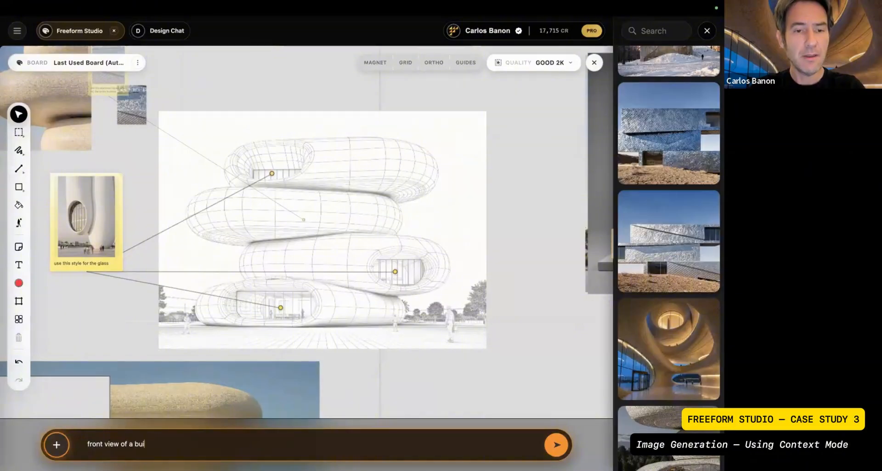
{"action": "type", "text": "lding made of a"}
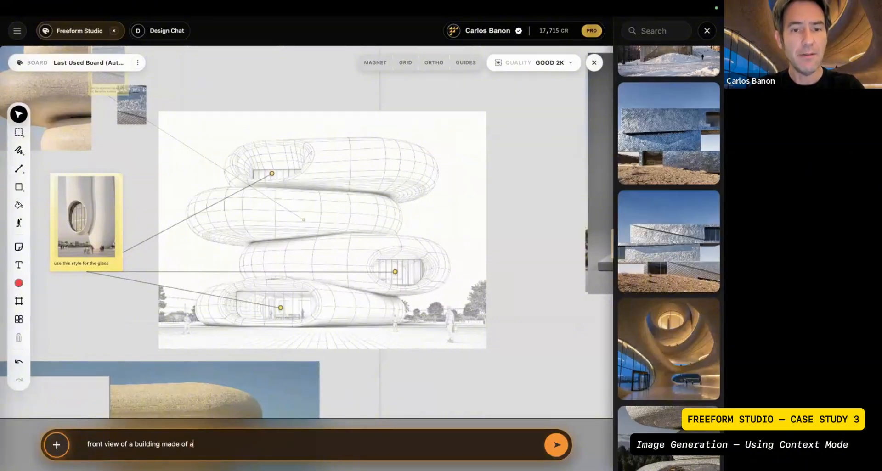
{"action": "type", "text": "luminium. "}
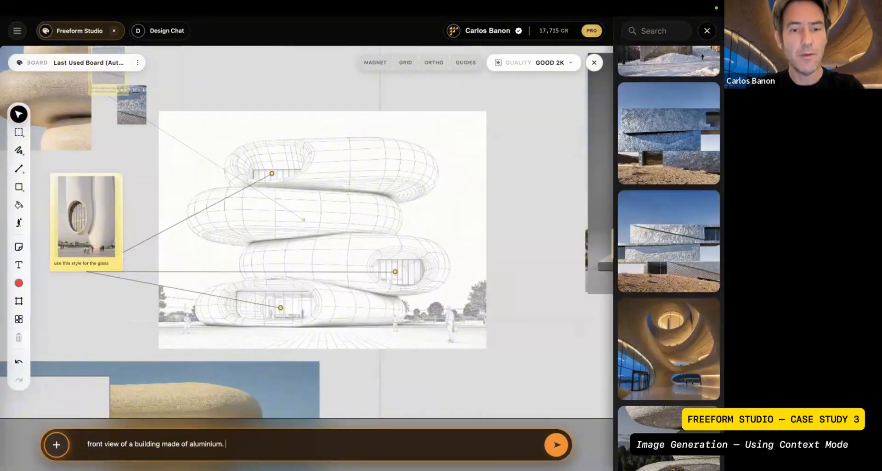
{"action": "type", "text": "smooth geoemtry and "}
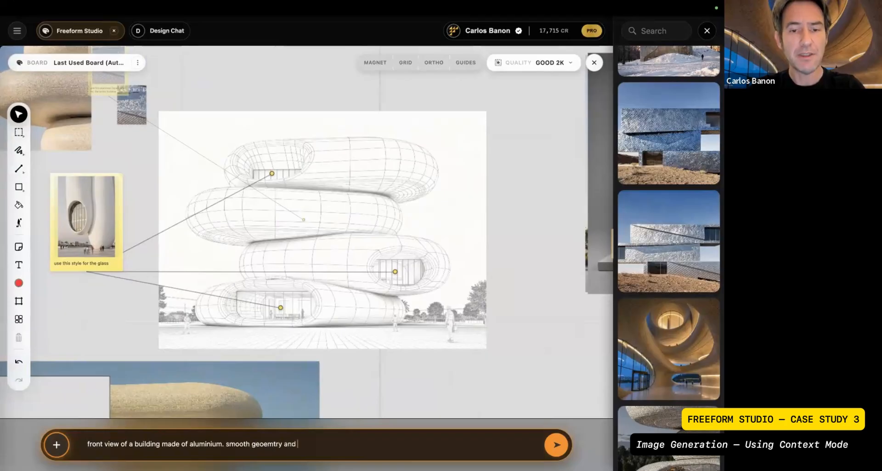
{"action": "type", "text": "reflections"}
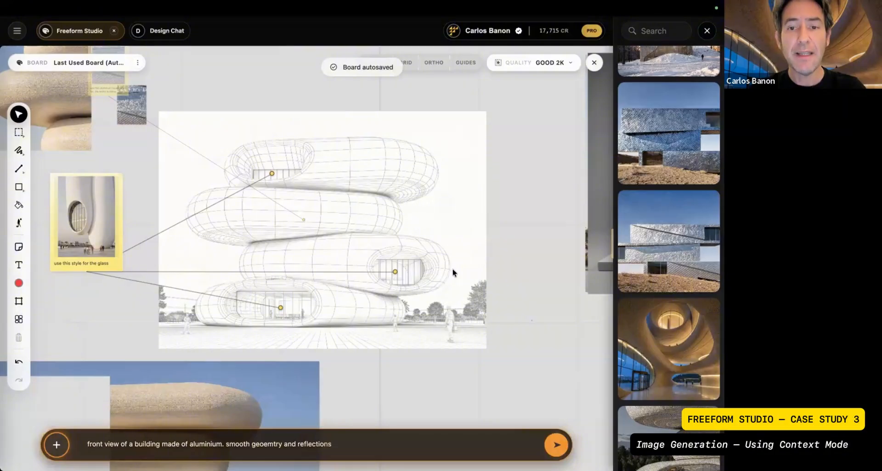
Frame the annotated wireframe drawing as the generation area and generate its image in Context mode.
{"action": "left_click", "coordinate": [380, 258]}
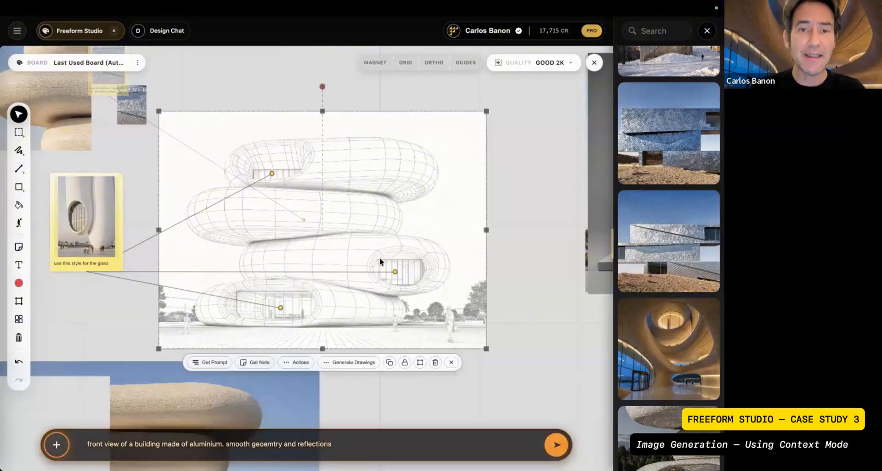
{"action": "left_click", "coordinate": [419, 363]}
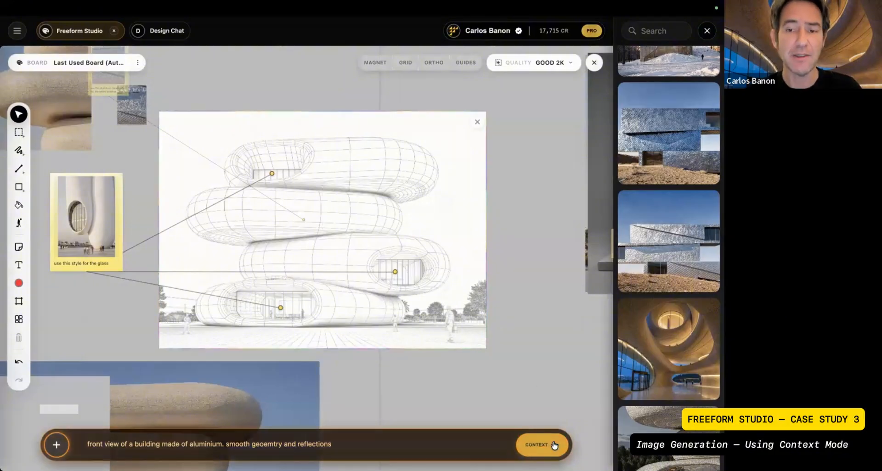
{"action": "left_click", "coordinate": [555, 444]}
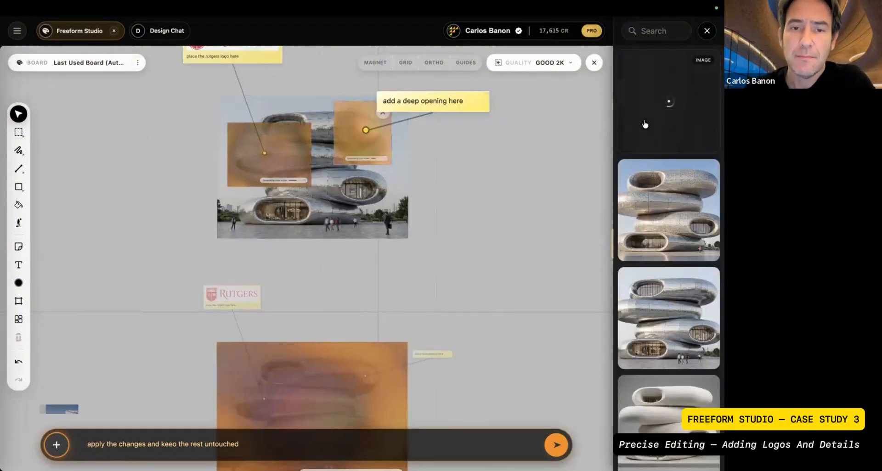
Open the newest image generated from the logo and deep-opening edits to inspect it enlarged.
{"action": "left_click", "coordinate": [645, 125]}
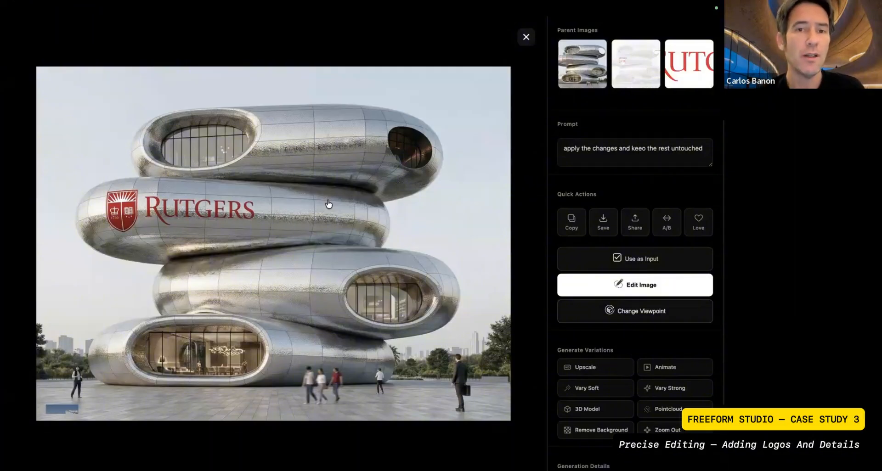
Move the Rutgers logo above the aluminium render and scale it down to about half its size.
{"action": "left_click", "coordinate": [156, 220]}
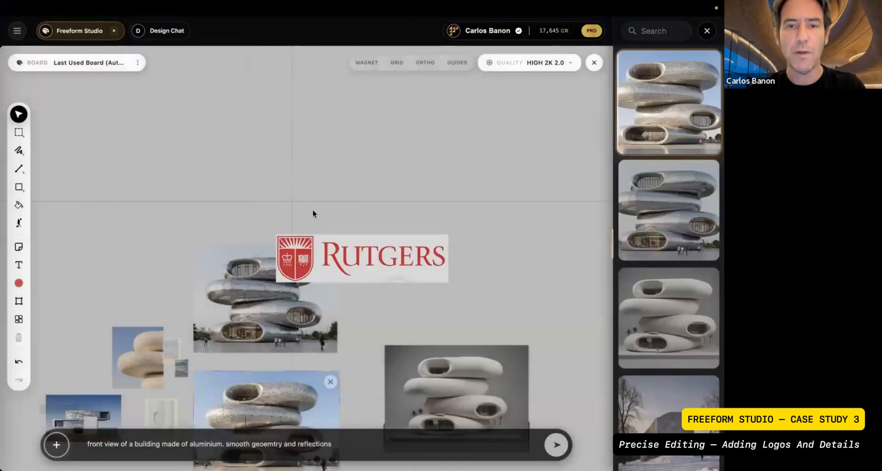
{"action": "left_click_drag", "start_coordinate": [339, 263], "coordinate": [322, 177]}
{"action": "scroll", "coordinate": [313, 220], "scroll_direction": "up", "scroll_amount": 3}
{"action": "scroll", "coordinate": [321, 177], "scroll_direction": "up", "scroll_amount": 1}
{"action": "left_click_drag", "start_coordinate": [334, 277], "coordinate": [297, 243]}
{"action": "left_click_drag", "start_coordinate": [322, 212], "coordinate": [339, 213]}
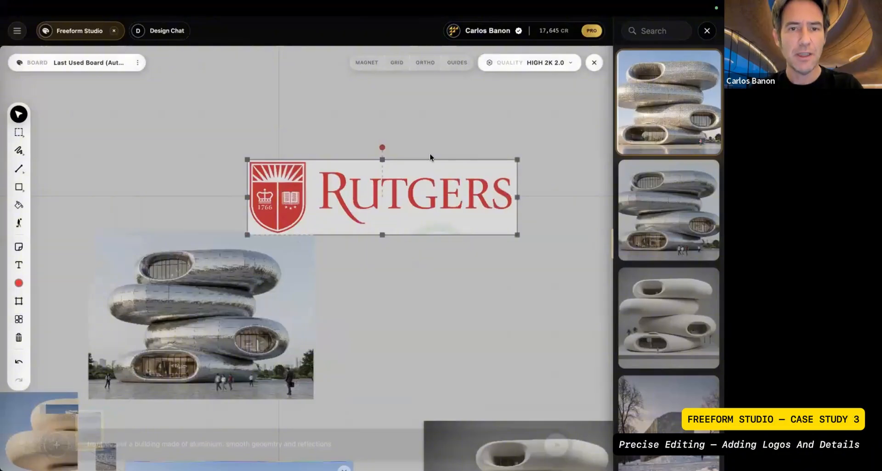
{"action": "scroll", "coordinate": [476, 171], "scroll_direction": "up", "scroll_amount": 2}
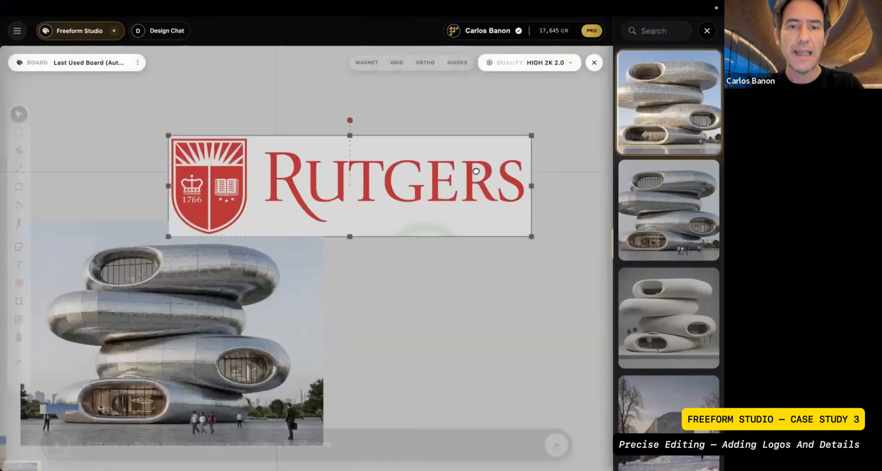
{"action": "left_click_drag", "start_coordinate": [531, 136], "coordinate": [349, 186]}
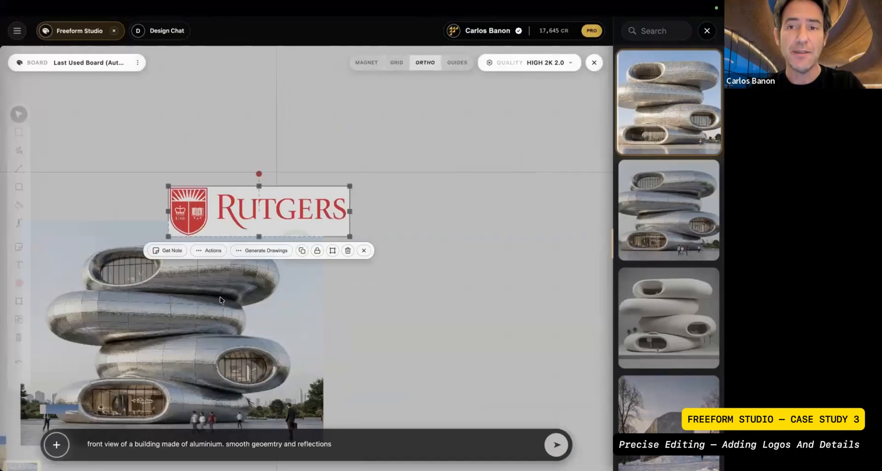
Place the Rutgers logo on the left end of the building's second ring and shrink it to fit the surface.
{"action": "left_click_drag", "start_coordinate": [292, 229], "coordinate": [191, 329]}
{"action": "left_click_drag", "start_coordinate": [246, 337], "coordinate": [167, 315]}
{"action": "left_click_drag", "start_coordinate": [114, 309], "coordinate": [112, 322]}
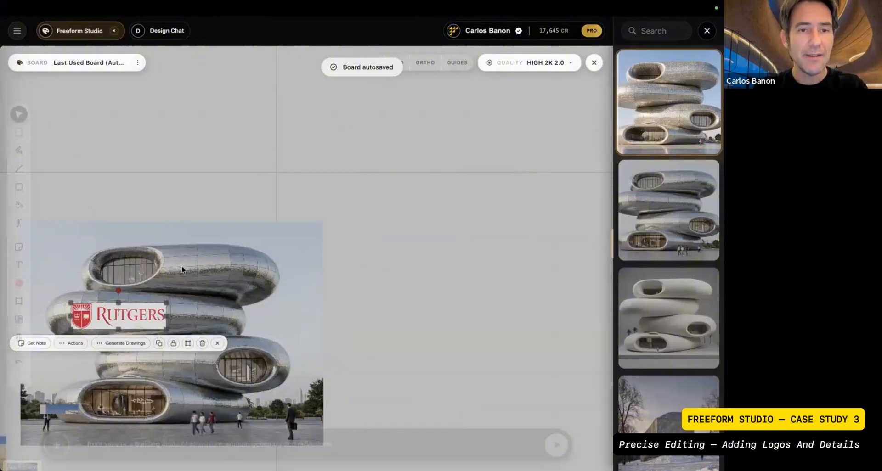
{"action": "scroll", "coordinate": [181, 266], "scroll_direction": "up", "scroll_amount": 5}
{"action": "left_click_drag", "start_coordinate": [181, 266], "coordinate": [240, 244]}
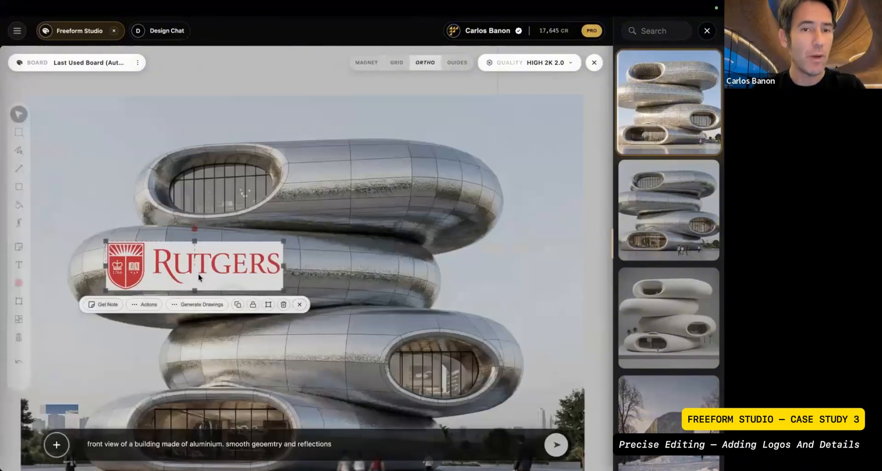
{"action": "left_click_drag", "start_coordinate": [284, 241], "coordinate": [200, 263]}
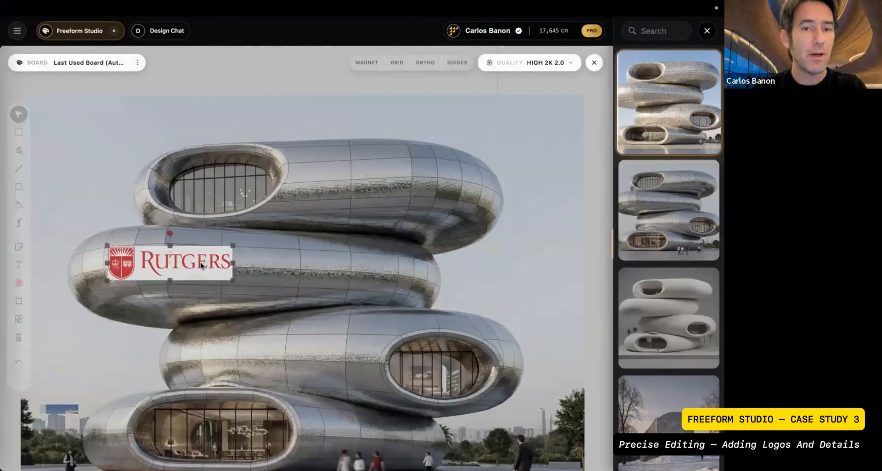
Move the Rutgers logo off the building to the empty area above the render and create an image note from it.
{"action": "scroll", "coordinate": [200, 263], "scroll_direction": "down", "scroll_amount": 5}
{"action": "left_click_drag", "start_coordinate": [165, 99], "coordinate": [197, 119]}
{"action": "left_click_drag", "start_coordinate": [198, 272], "coordinate": [194, 122]}
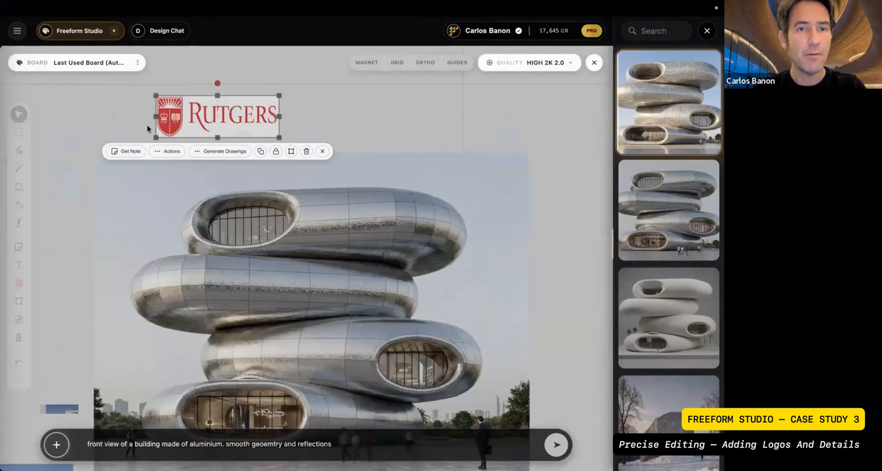
{"action": "left_click", "coordinate": [126, 151]}
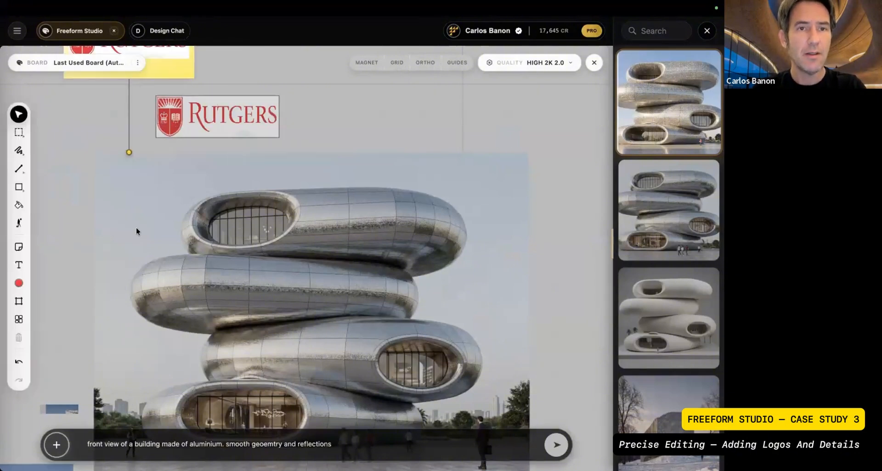
Anchor the logo note's pointer on the left part of the second ring and delete the loose logo image.
{"action": "scroll", "coordinate": [197, 321], "scroll_direction": "up", "scroll_amount": 3}
{"action": "left_click", "coordinate": [200, 339]}
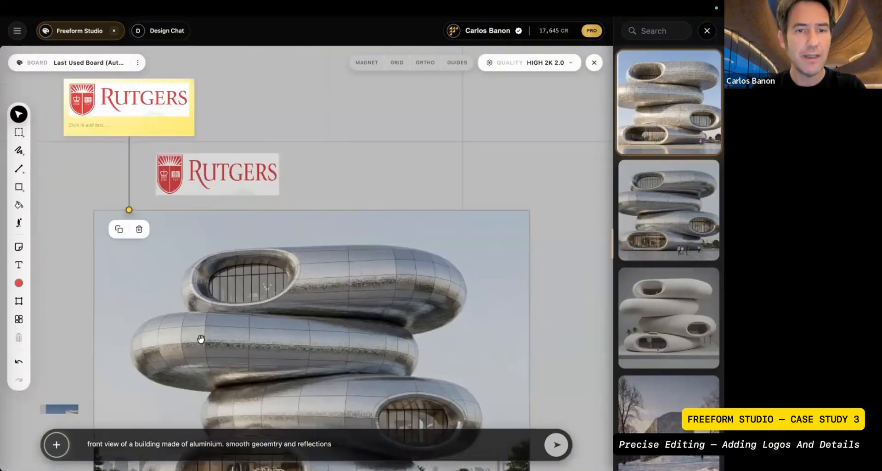
{"action": "left_click", "coordinate": [201, 339]}
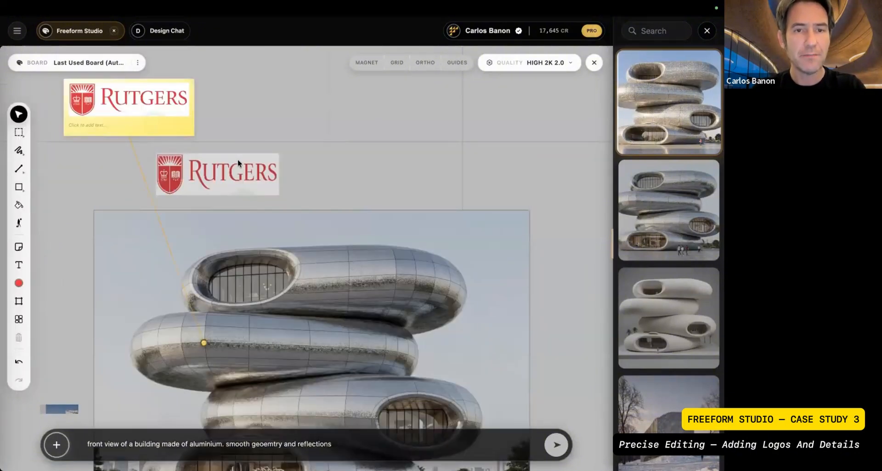
{"action": "left_click", "coordinate": [307, 209]}
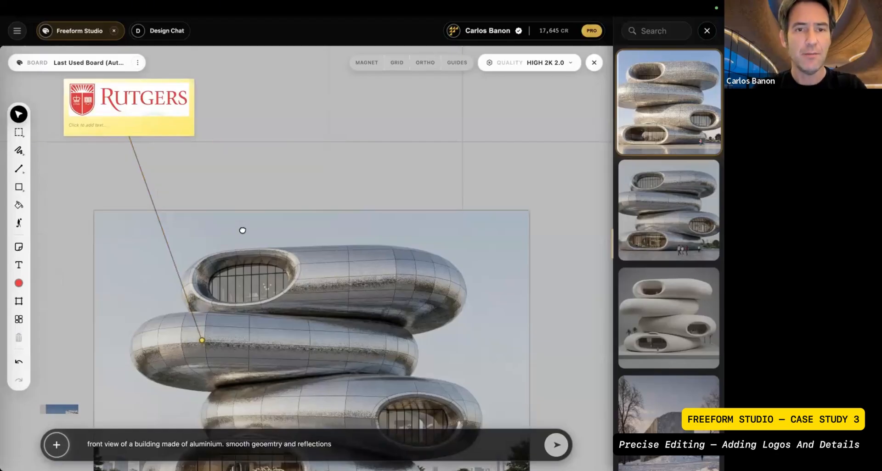
Draw a red freehand rectangle around the note's anchor point on the second ring to mark the logo area.
{"action": "scroll", "coordinate": [203, 305], "scroll_direction": "down", "scroll_amount": 2}
{"action": "scroll", "coordinate": [203, 305], "scroll_direction": "up", "scroll_amount": 5}
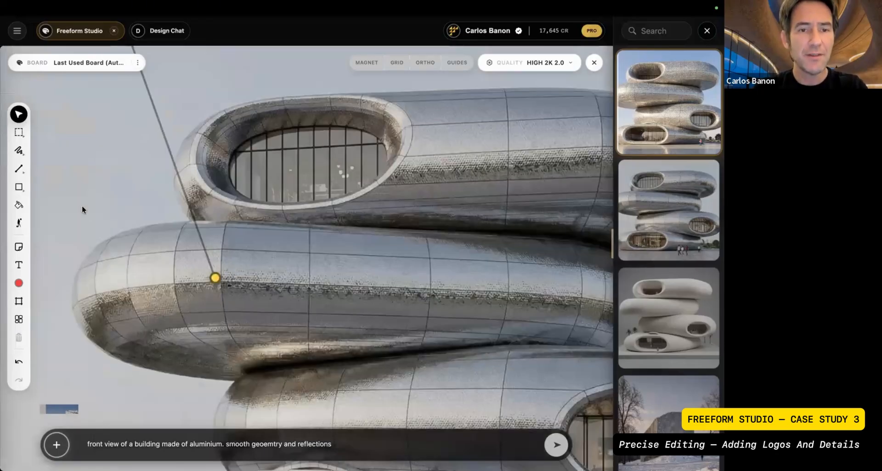
{"action": "left_click", "coordinate": [20, 168]}
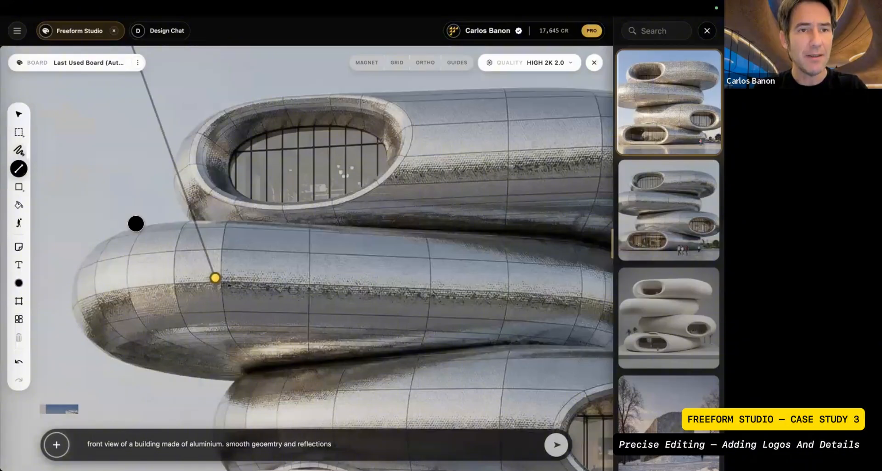
{"action": "key", "text": "p"}
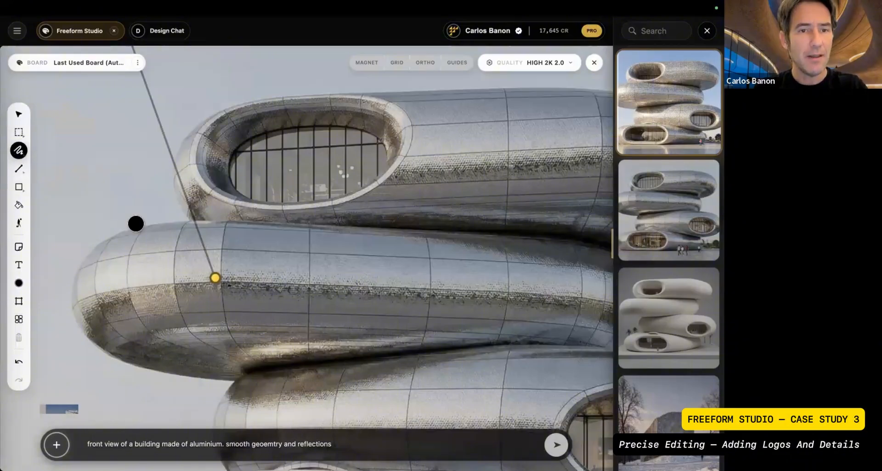
{"action": "right_click", "coordinate": [173, 244]}
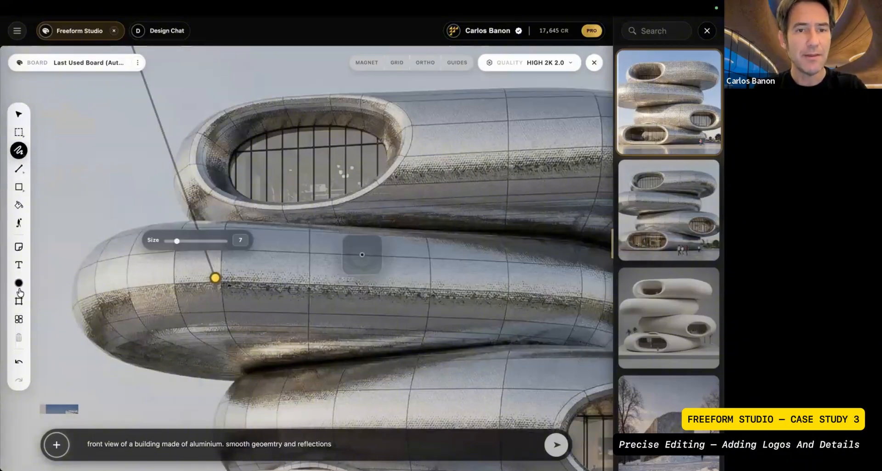
{"action": "left_click", "coordinate": [19, 287]}
{"action": "left_click", "coordinate": [89, 268]}
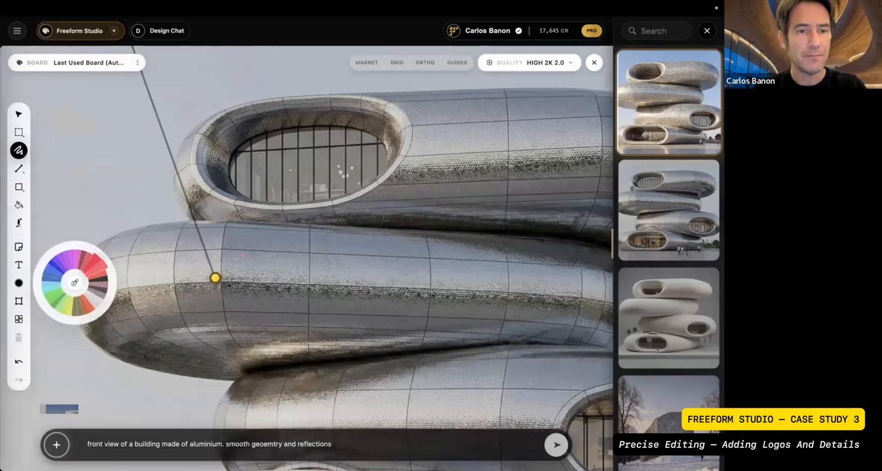
{"action": "mouse_move", "coordinate": [297, 252]}
{"action": "left_mouse_down"}
{"action": "mouse_move", "coordinate": [161, 259]}
{"action": "mouse_move", "coordinate": [134, 287]}
{"action": "left_mouse_up"}
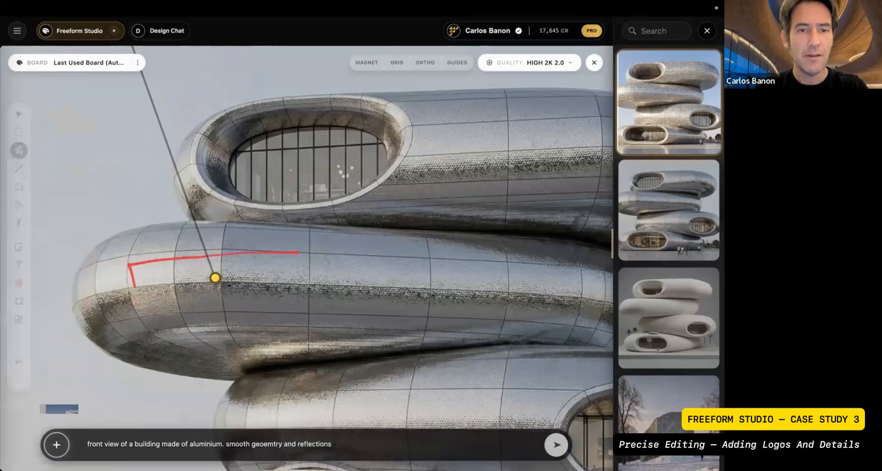
{"action": "left_click_drag", "start_coordinate": [168, 309], "coordinate": [300, 302]}
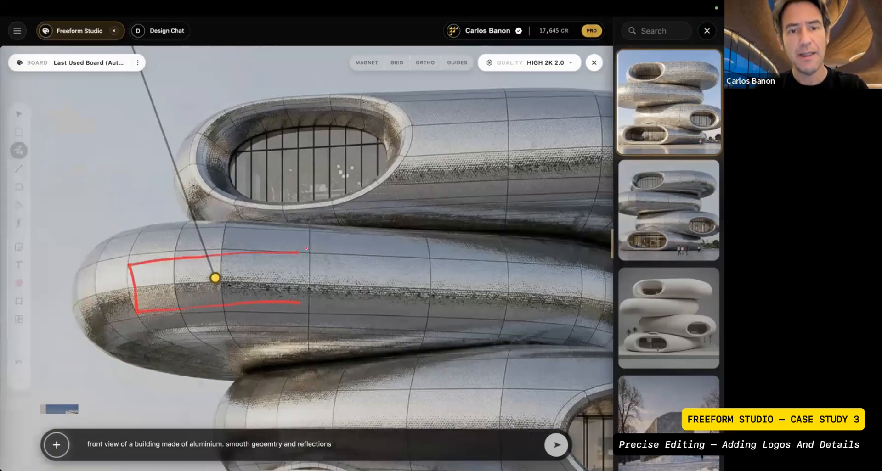
{"action": "left_click_drag", "start_coordinate": [306, 248], "coordinate": [286, 248]}
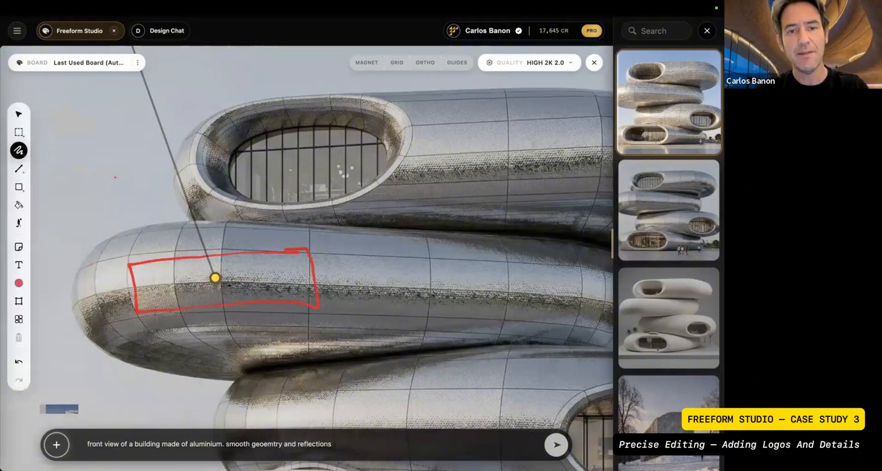
Write "place the rutgers logo here" as the text of the logo note.
{"action": "scroll", "coordinate": [200, 283], "scroll_direction": "down", "scroll_amount": 5}
{"action": "scroll", "coordinate": [116, 177], "scroll_direction": "up", "scroll_amount": 2}
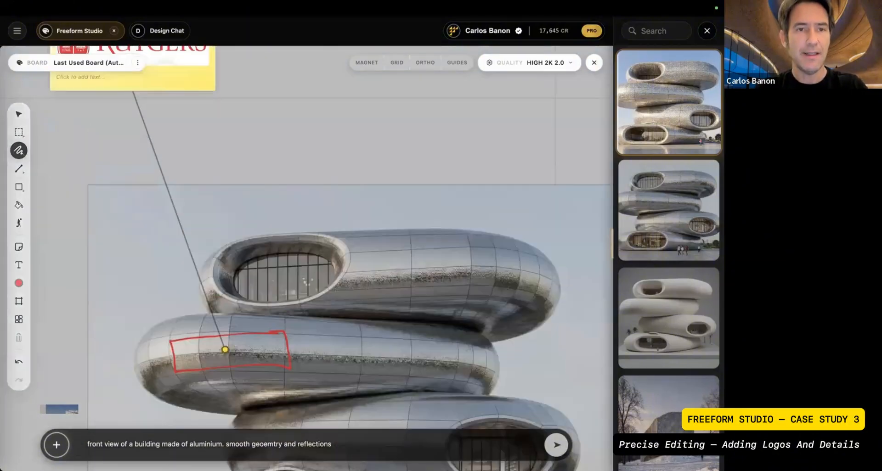
{"action": "type", "text": "place"}
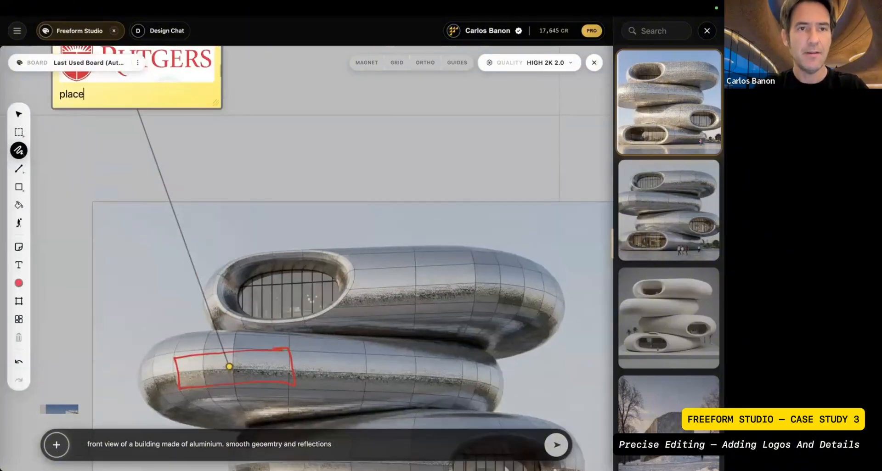
{"action": "type", "text": " the rutgers logo here"}
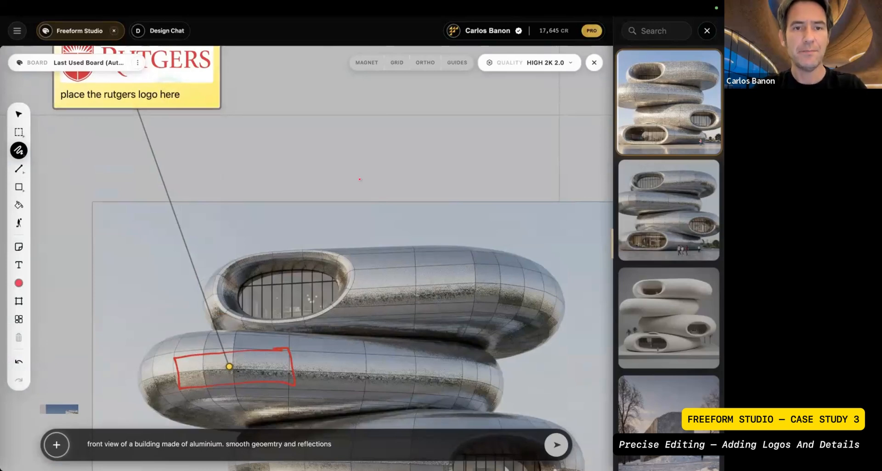
Try to mark an opening at the right end of the top ring with a black rectangle.
{"action": "scroll", "coordinate": [292, 159], "scroll_direction": "down", "scroll_amount": 2}
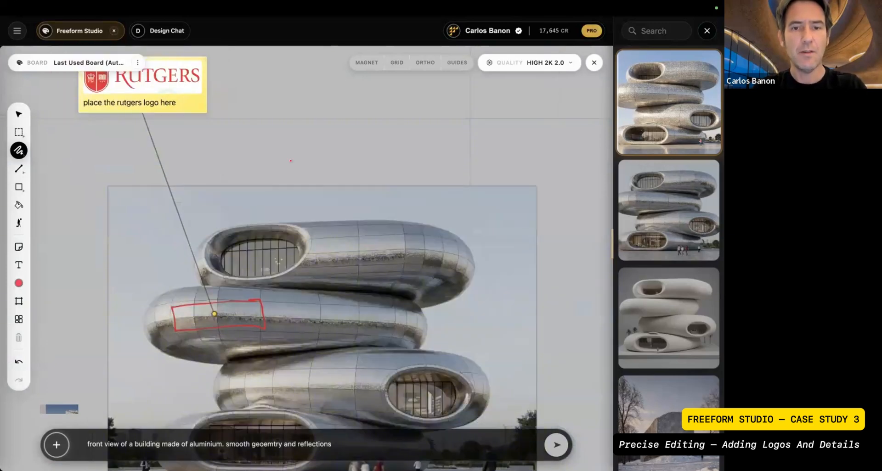
{"action": "scroll", "coordinate": [297, 215], "scroll_direction": "down", "scroll_amount": 2}
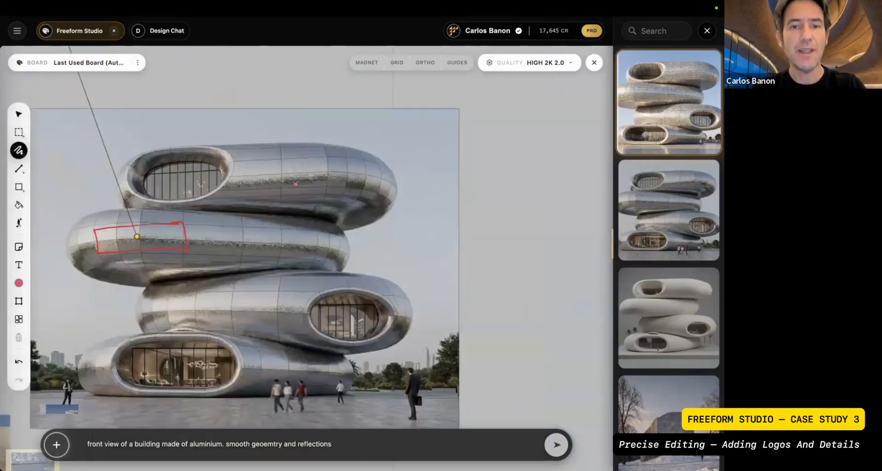
{"action": "left_click", "coordinate": [20, 149]}
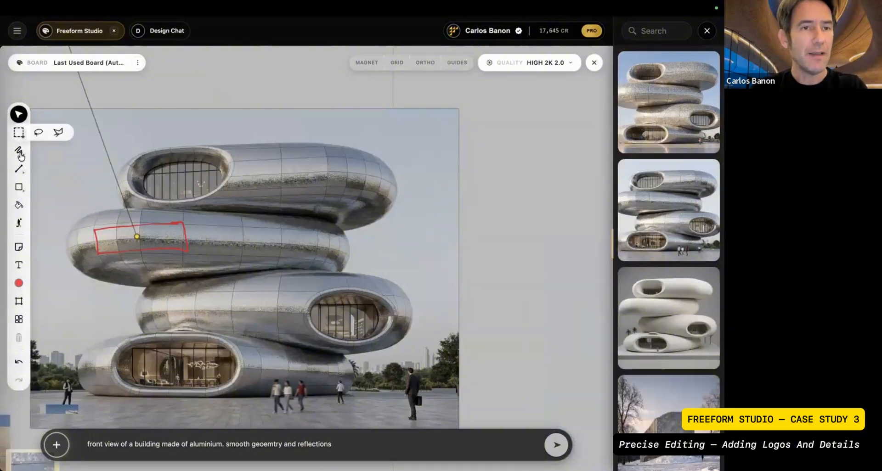
{"action": "mouse_move", "coordinate": [20, 155]}
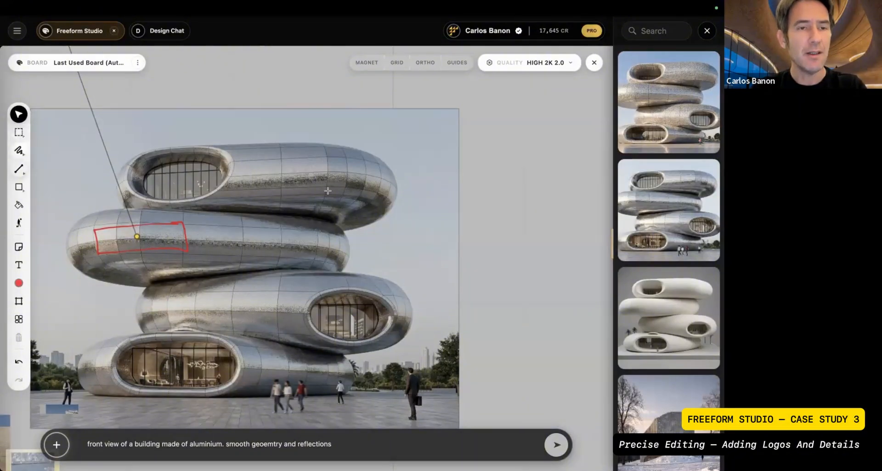
{"action": "left_click", "coordinate": [20, 187]}
{"action": "scroll", "coordinate": [346, 194], "scroll_direction": "up", "scroll_amount": 3}
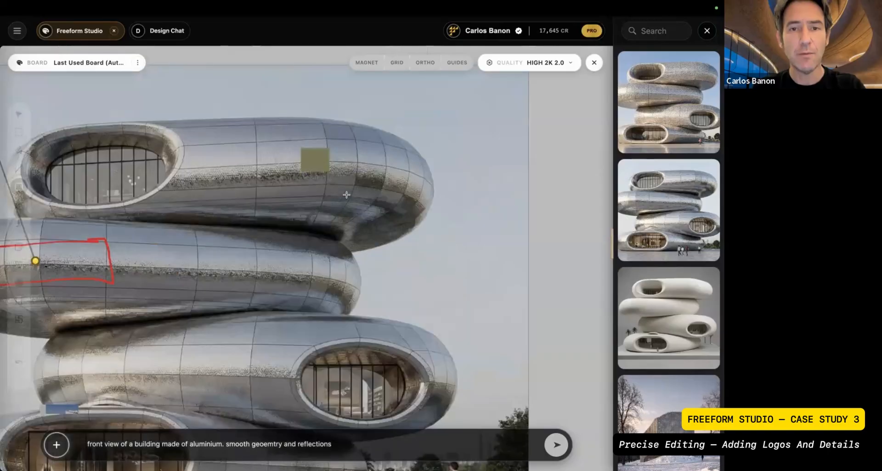
{"action": "left_click_drag", "start_coordinate": [358, 148], "coordinate": [406, 200]}
{"action": "right_click", "coordinate": [376, 177]}
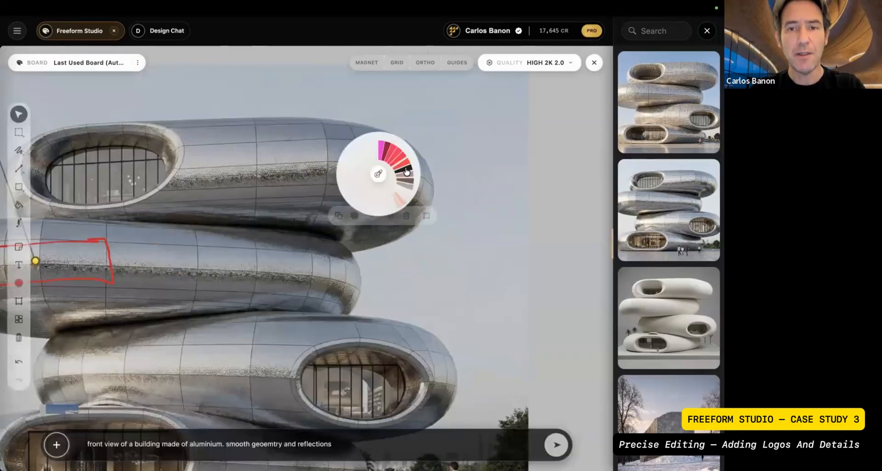
{"action": "left_click", "coordinate": [406, 168]}
{"action": "left_click", "coordinate": [370, 164]}
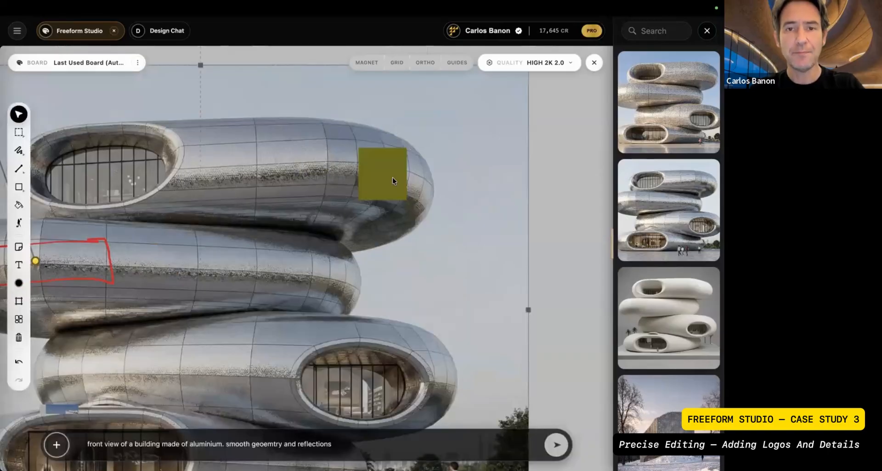
{"action": "left_click_drag", "start_coordinate": [392, 177], "coordinate": [401, 164]}
{"action": "key", "text": "super+z"}
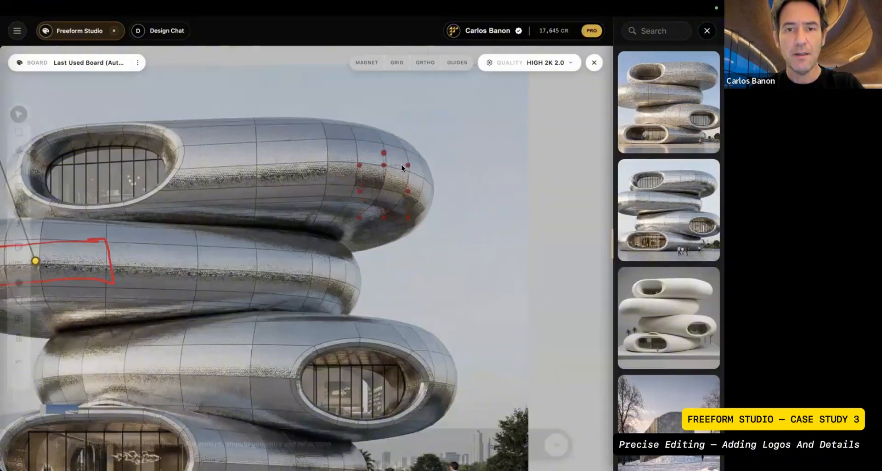
Draw an upright rectangle near the right end of the top ring and set its smoothing to 84.
{"action": "left_click", "coordinate": [18, 188]}
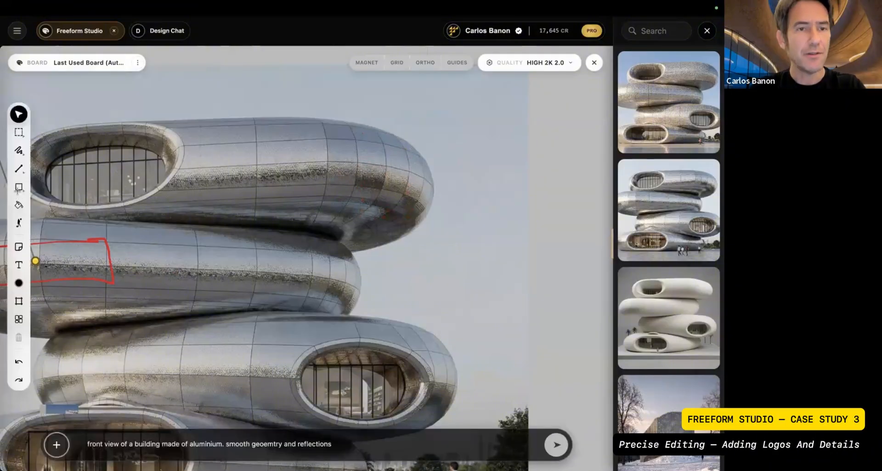
{"action": "left_click_drag", "start_coordinate": [352, 156], "coordinate": [391, 212]}
{"action": "right_click", "coordinate": [382, 181]}
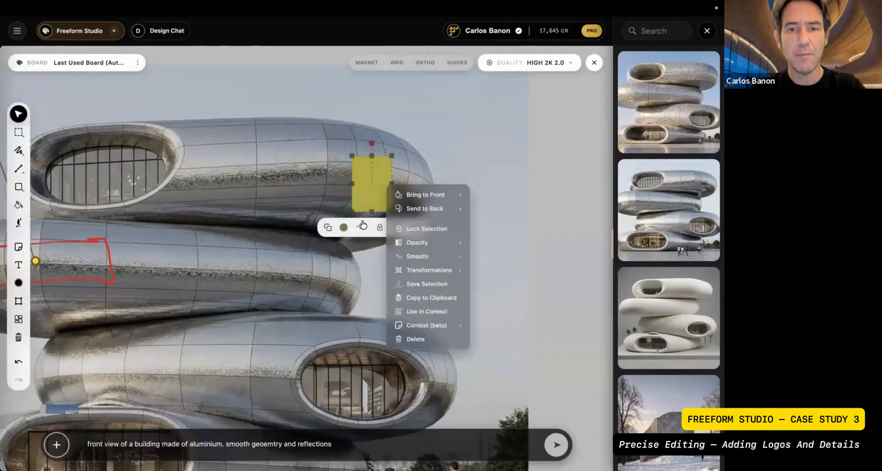
{"action": "key", "text": "Escape"}
{"action": "left_click", "coordinate": [360, 226]}
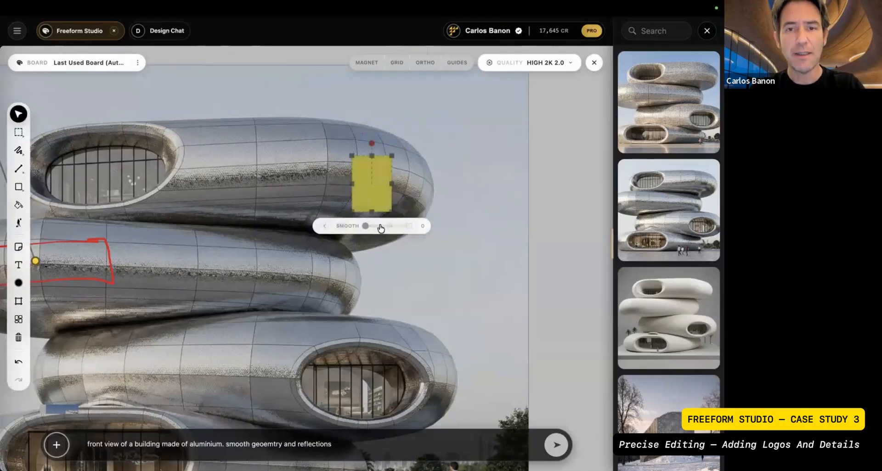
{"action": "left_click_drag", "start_coordinate": [365, 226], "coordinate": [401, 226]}
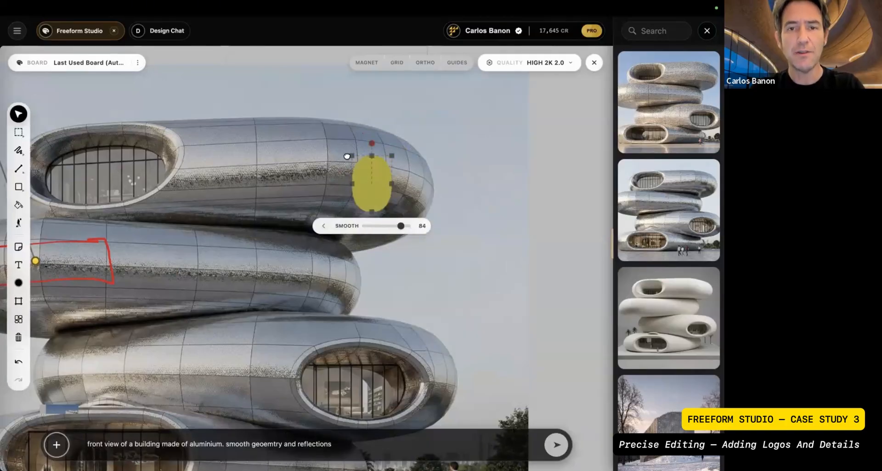
Stretch the upper-left corner of the rounded shape outward and move the shape onto the right end of the top ring.
{"action": "left_click_drag", "start_coordinate": [352, 156], "coordinate": [340, 154]}
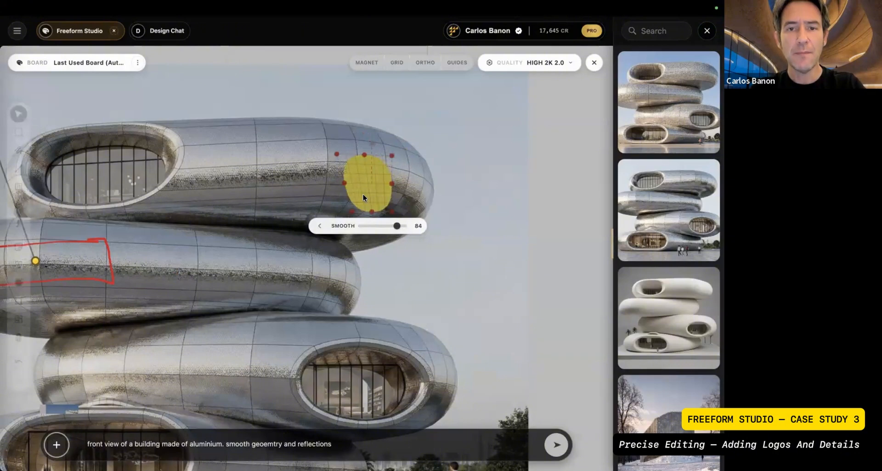
{"action": "left_click_drag", "start_coordinate": [370, 187], "coordinate": [398, 184]}
{"action": "left_click", "coordinate": [468, 125]}
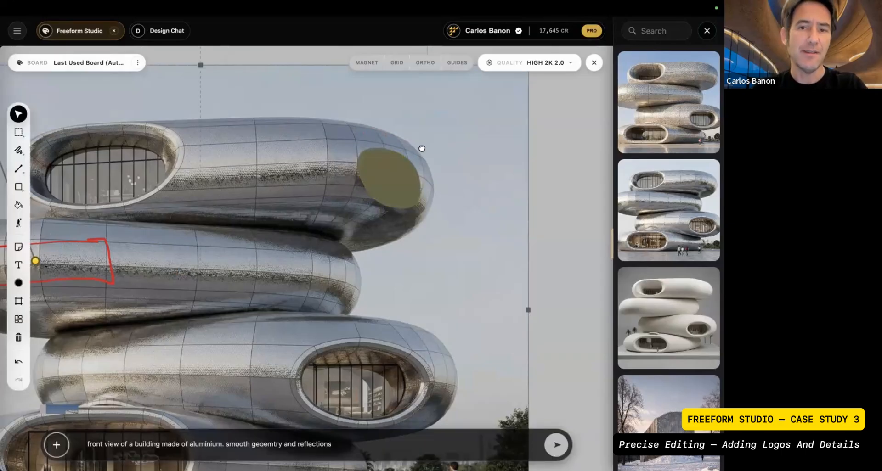
Recolour the rounded opening shape at the right end of the top ring white.
{"action": "scroll", "coordinate": [422, 149], "scroll_direction": "down", "scroll_amount": 5}
{"action": "left_click_drag", "start_coordinate": [422, 148], "coordinate": [383, 169]}
{"action": "left_click", "coordinate": [341, 200]}
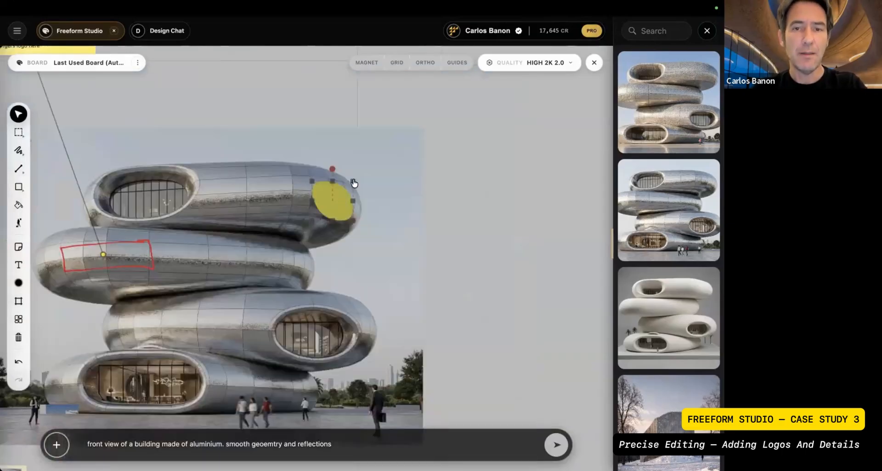
{"action": "left_click", "coordinate": [367, 215]}
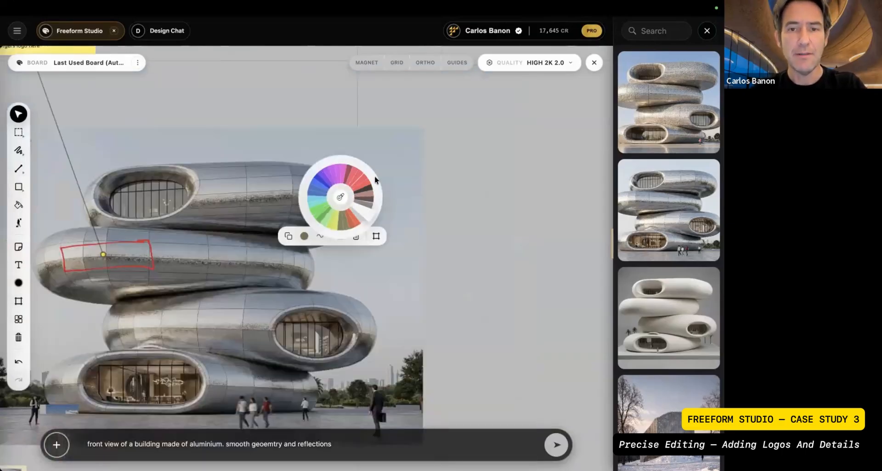
{"action": "left_click", "coordinate": [126, 198]}
Add a note anchored on the white shape, place it outside the image, and write "add a deep opening here".
{"action": "left_click", "coordinate": [18, 247]}
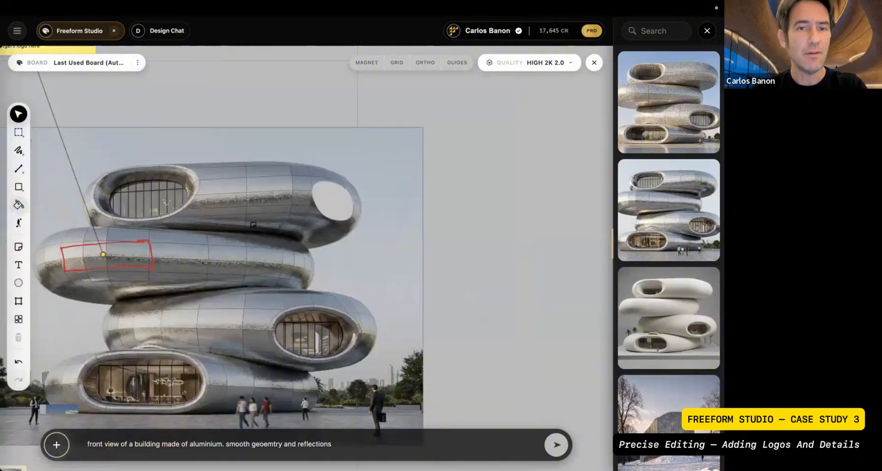
{"action": "left_click_drag", "start_coordinate": [329, 203], "coordinate": [445, 169]}
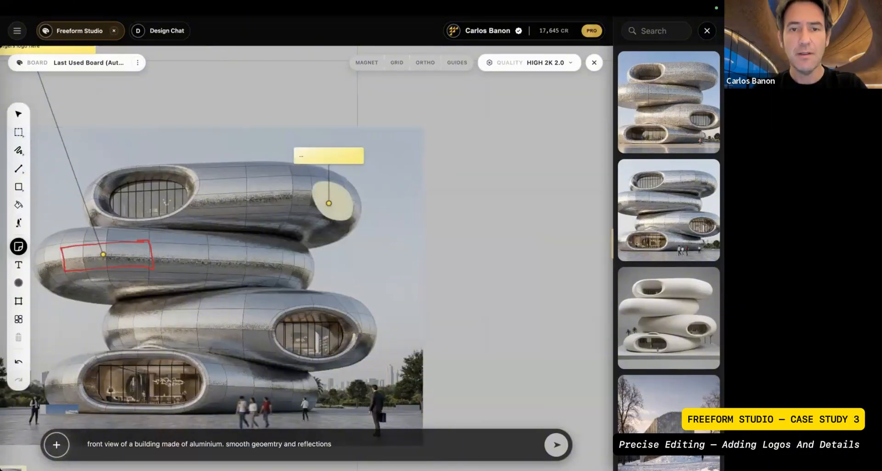
{"action": "type", "text": "add a deep opening h"}
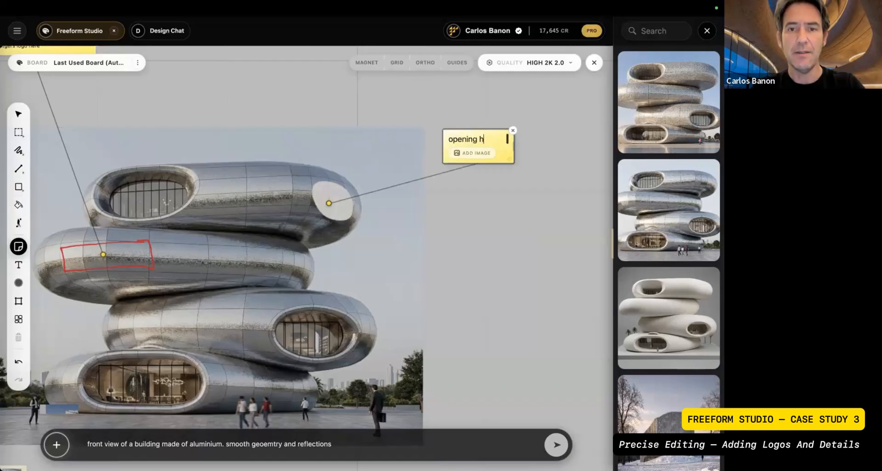
{"action": "type", "text": "ere"}
{"action": "key", "text": "Return"}
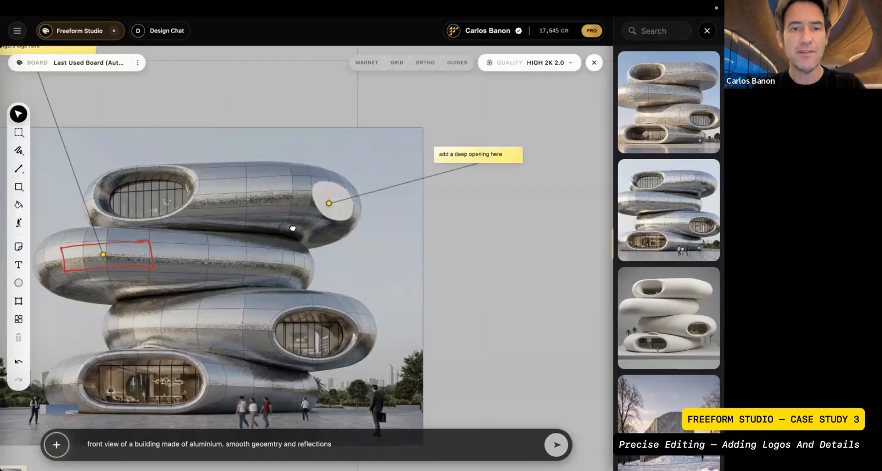
Select the annotated building render and set a generation frame around the whole image.
{"action": "scroll", "coordinate": [304, 199], "scroll_direction": "down", "scroll_amount": 3}
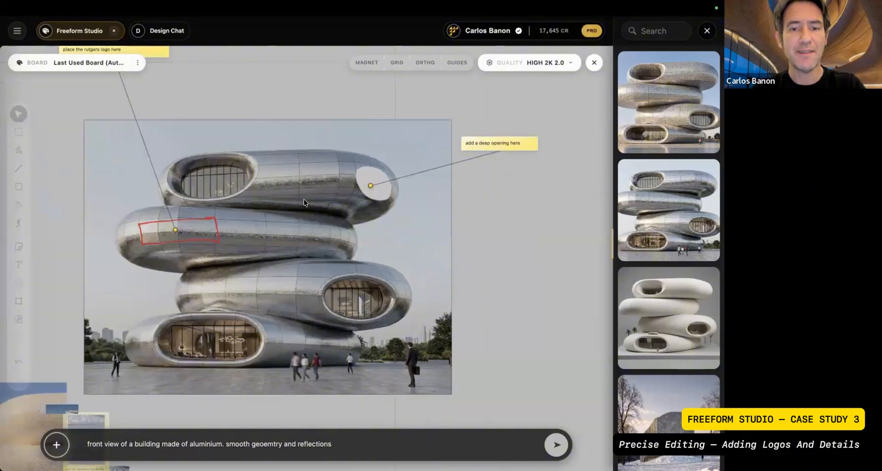
{"action": "left_click", "coordinate": [200, 183]}
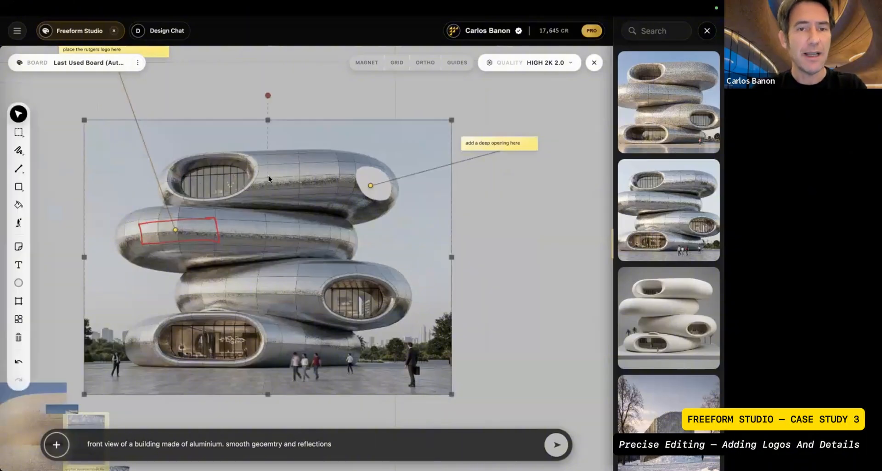
{"action": "scroll", "coordinate": [289, 146], "scroll_direction": "down", "scroll_amount": 2}
{"action": "scroll", "coordinate": [307, 203], "scroll_direction": "down", "scroll_amount": 1}
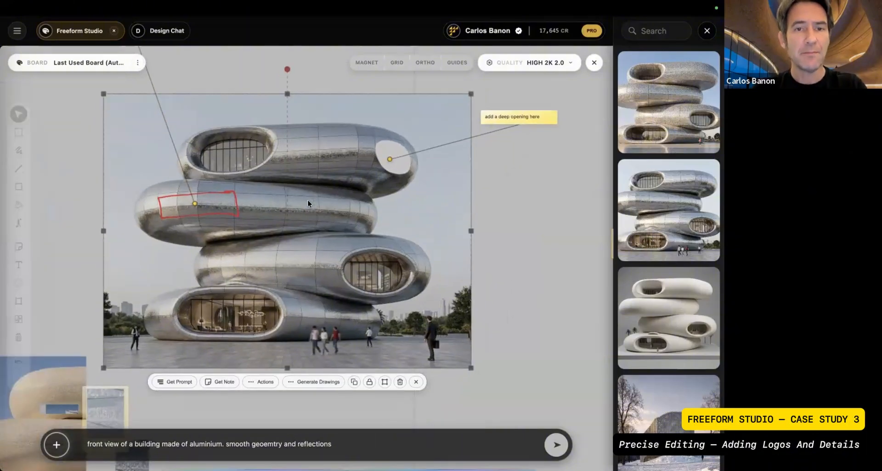
{"action": "left_click", "coordinate": [384, 383]}
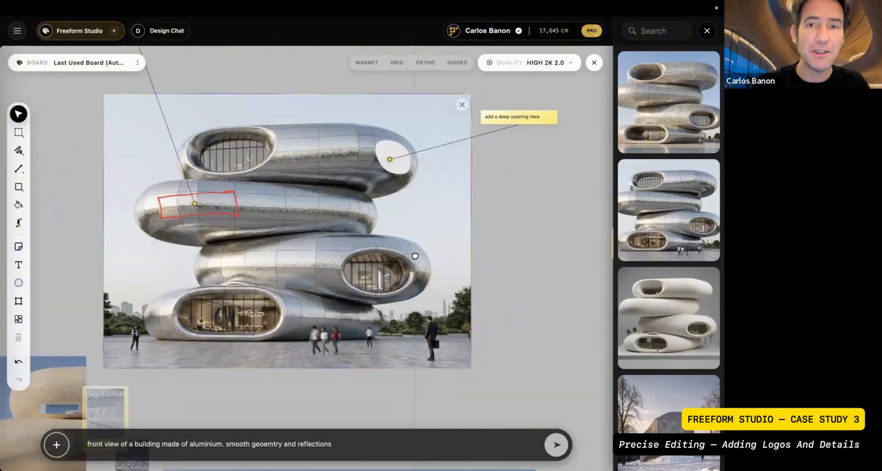
{"action": "scroll", "coordinate": [413, 257], "scroll_direction": "down", "scroll_amount": 2}
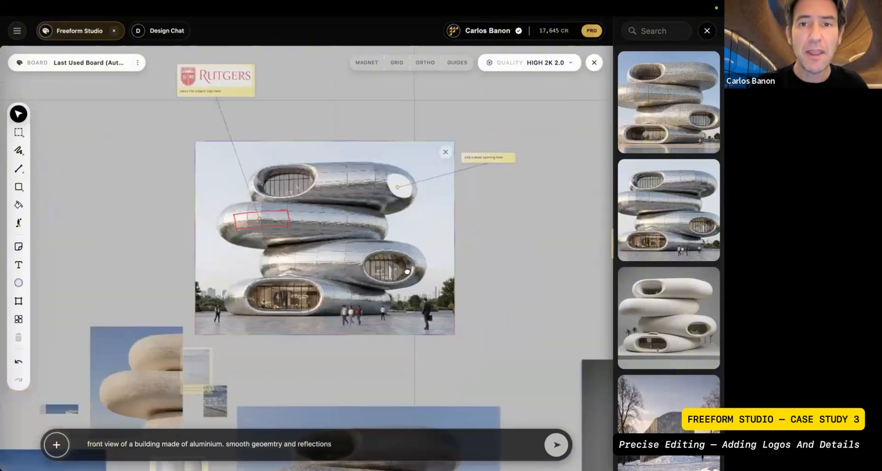
Replace the generation prompt with "apply the changes and keeo the rest untouched".
{"action": "left_click_drag", "start_coordinate": [407, 271], "coordinate": [402, 282]}
{"action": "triple_click", "coordinate": [276, 444]}
{"action": "type", "text": "aplp"}
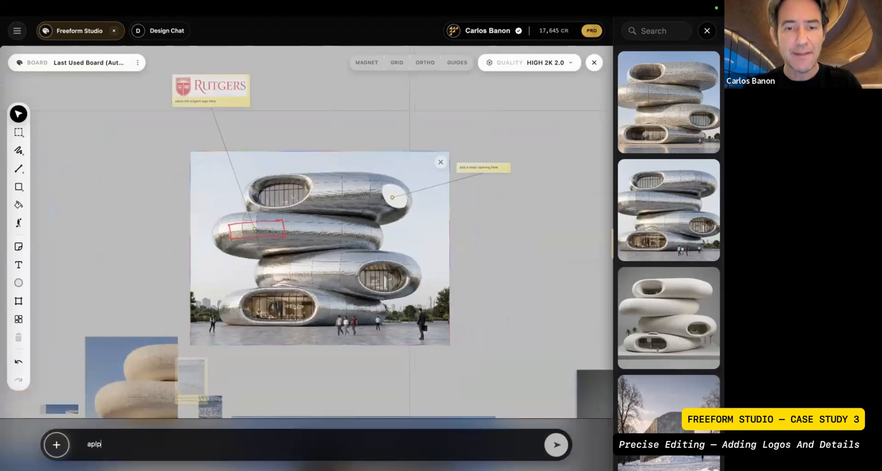
{"action": "key", "text": "BackSpace"}
{"action": "key", "text": "BackSpace"}
{"action": "type", "text": "ply"}
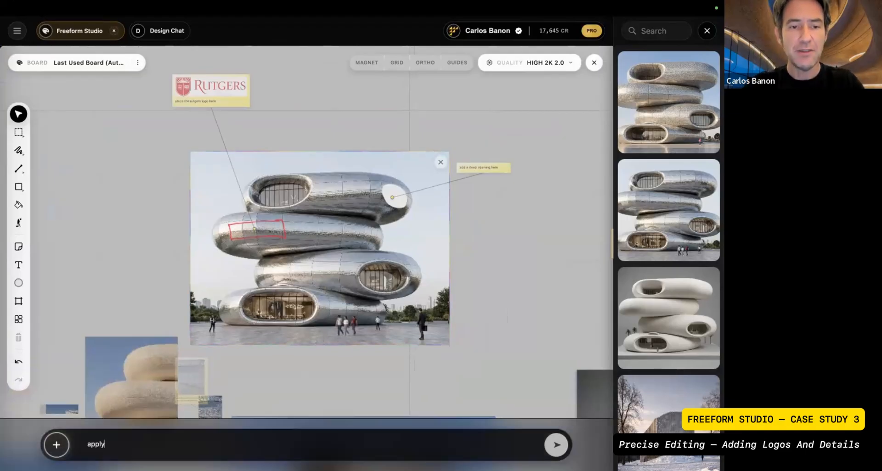
{"action": "type", "text": " the changes and"}
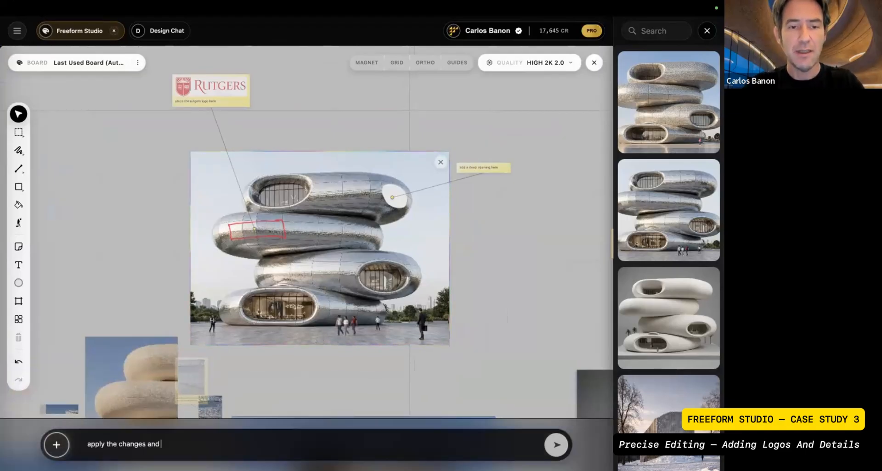
{"action": "type", "text": " keeo the rest "}
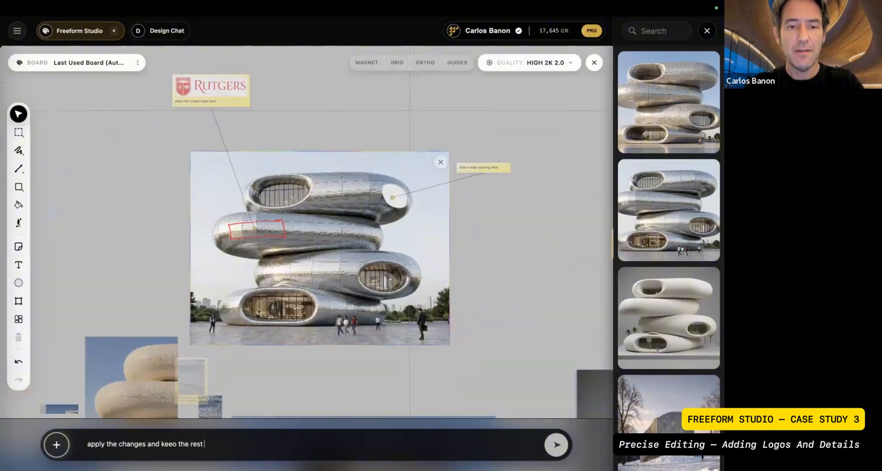
{"action": "type", "text": "untouche"}
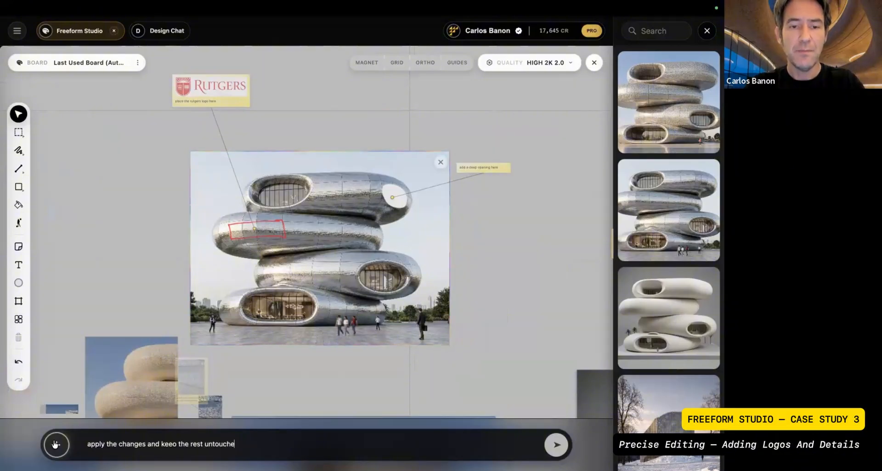
{"action": "type", "text": "d"}
Switch the generation mode from Precise to Context and generate the framed render.
{"action": "left_click", "coordinate": [56, 445]}
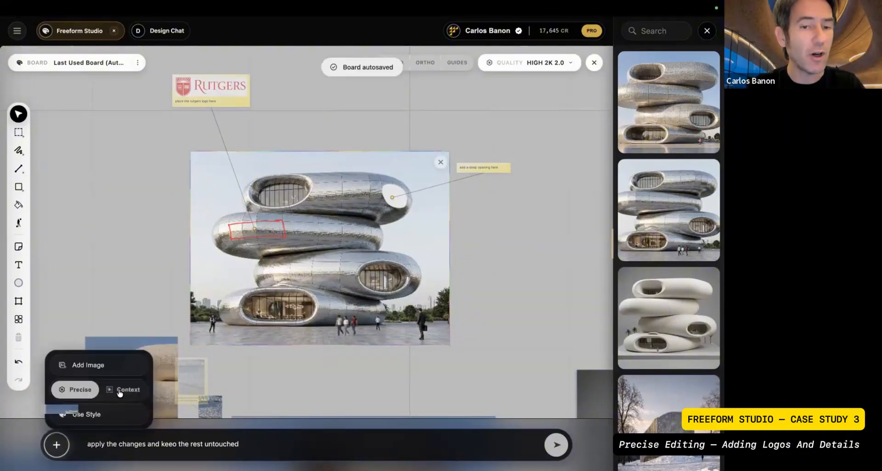
{"action": "left_click", "coordinate": [120, 390]}
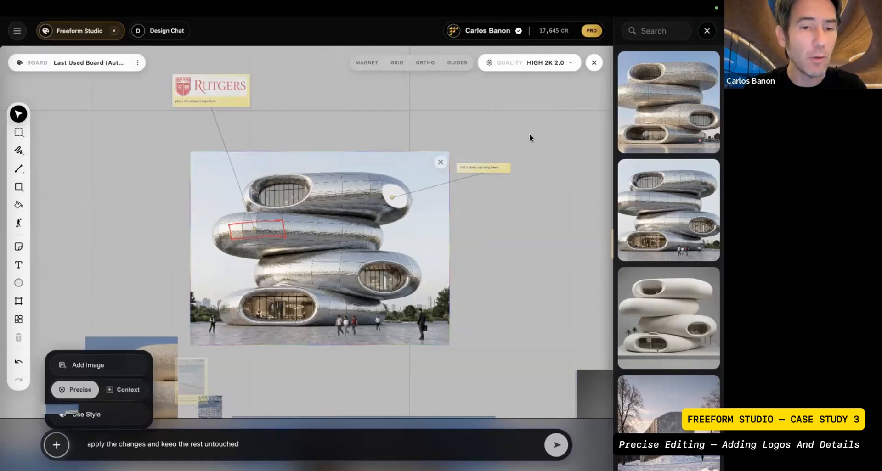
{"action": "left_click", "coordinate": [498, 343]}
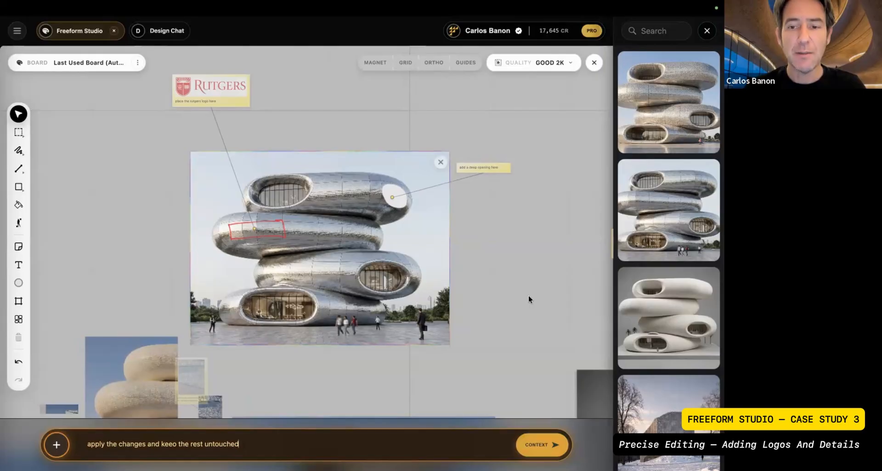
{"action": "key", "text": "Return"}
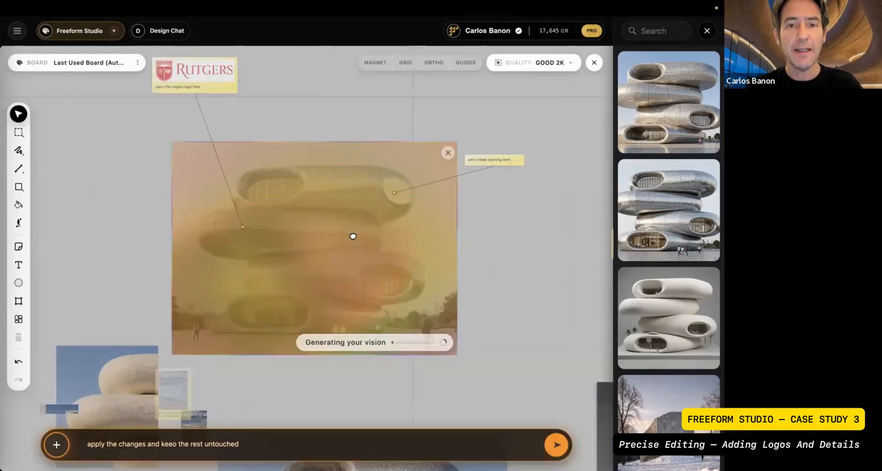
Duplicate the annotated render together with its two notes and place the copy above the original.
{"action": "scroll", "coordinate": [353, 238], "scroll_direction": "down", "scroll_amount": 3}
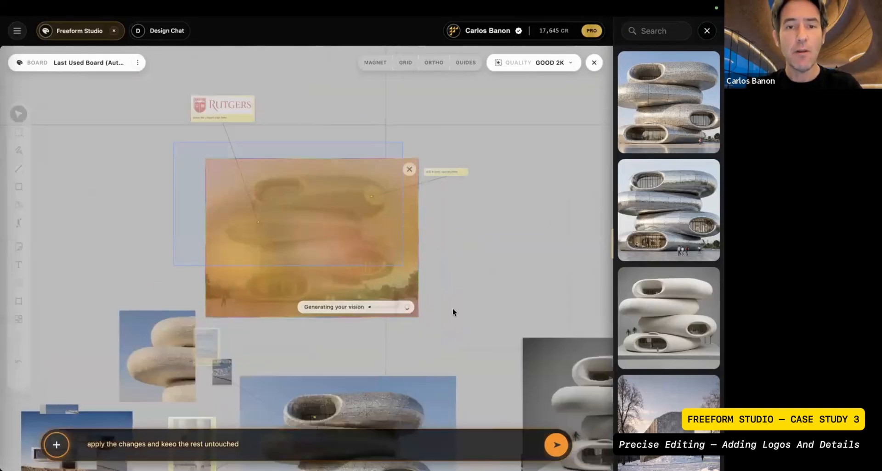
{"action": "left_click", "coordinate": [401, 160]}
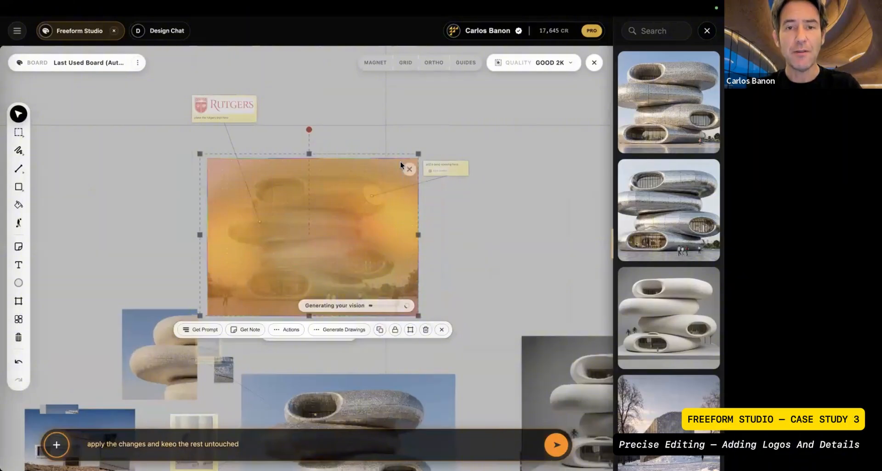
{"action": "scroll", "coordinate": [400, 161], "scroll_direction": "down", "scroll_amount": 3}
{"action": "left_click_drag", "start_coordinate": [359, 190], "coordinate": [350, 71]}
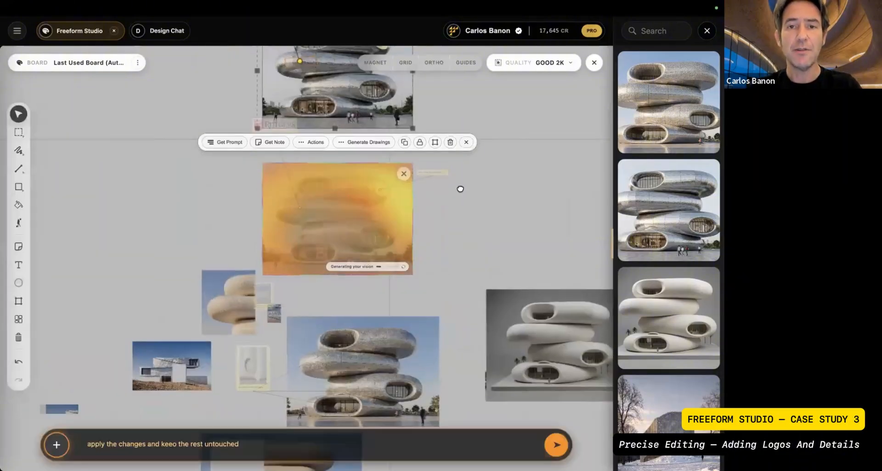
{"action": "scroll", "coordinate": [460, 160], "scroll_direction": "up", "scroll_amount": 3}
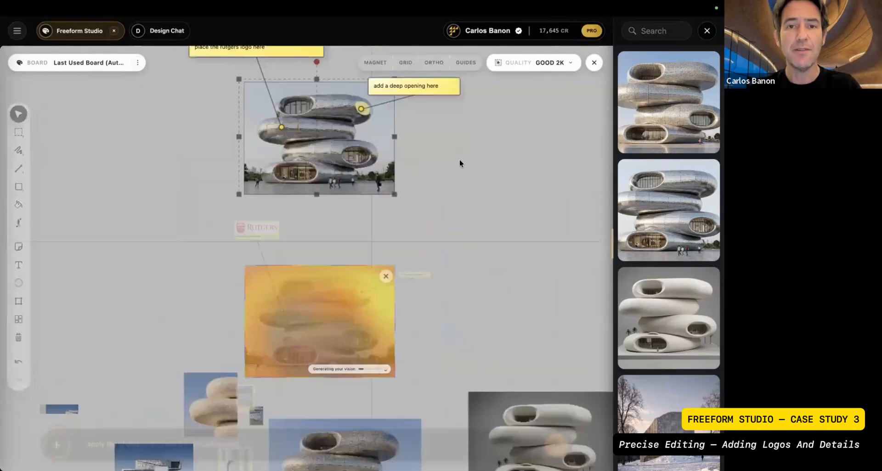
{"action": "left_click", "coordinate": [492, 178]}
Frame the red logo area at the left end of the copy's second ring and generate that region with the same prompt.
{"action": "scroll", "coordinate": [492, 179], "scroll_direction": "down", "scroll_amount": 1}
{"action": "scroll", "coordinate": [382, 142], "scroll_direction": "down", "scroll_amount": 1}
{"action": "scroll", "coordinate": [382, 142], "scroll_direction": "up", "scroll_amount": 2}
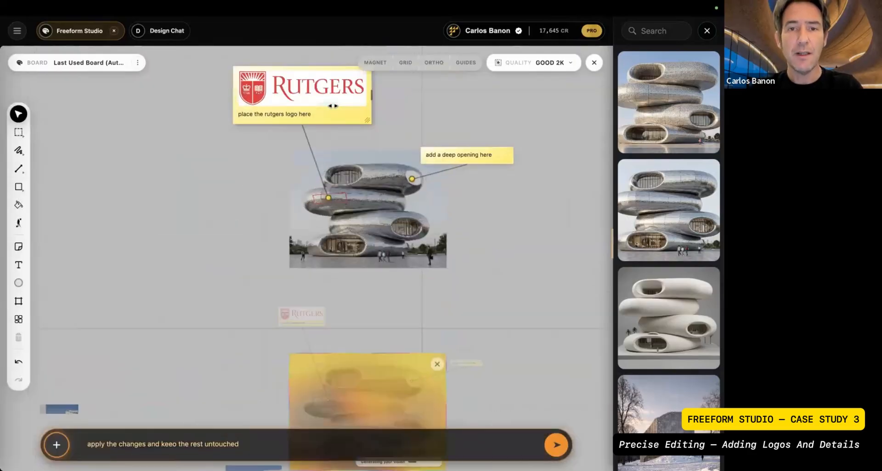
{"action": "scroll", "coordinate": [338, 154], "scroll_direction": "up", "scroll_amount": 3}
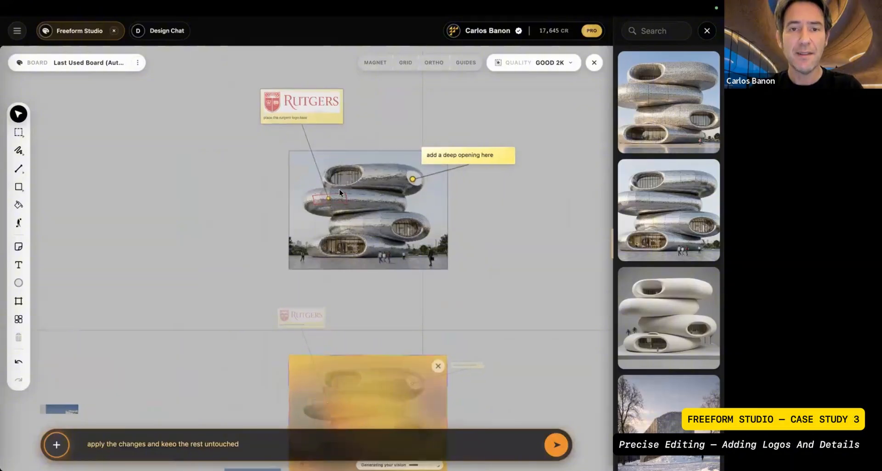
{"action": "scroll", "coordinate": [336, 214], "scroll_direction": "up", "scroll_amount": 1}
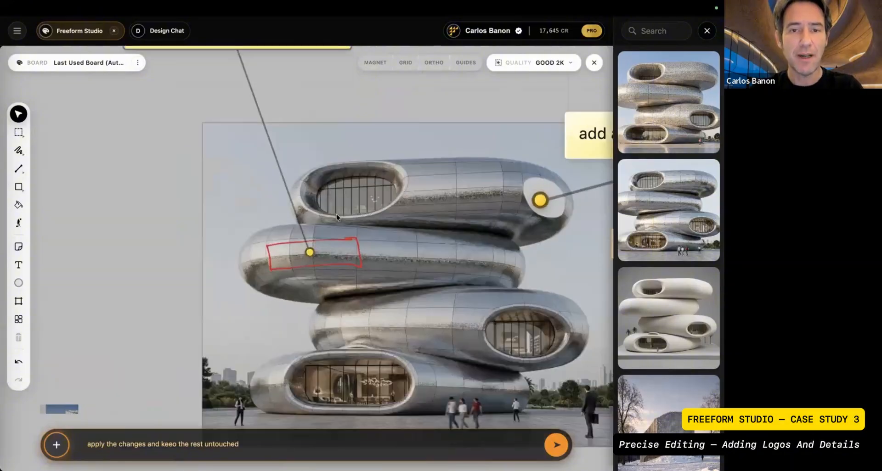
{"action": "scroll", "coordinate": [336, 215], "scroll_direction": "up", "scroll_amount": 3}
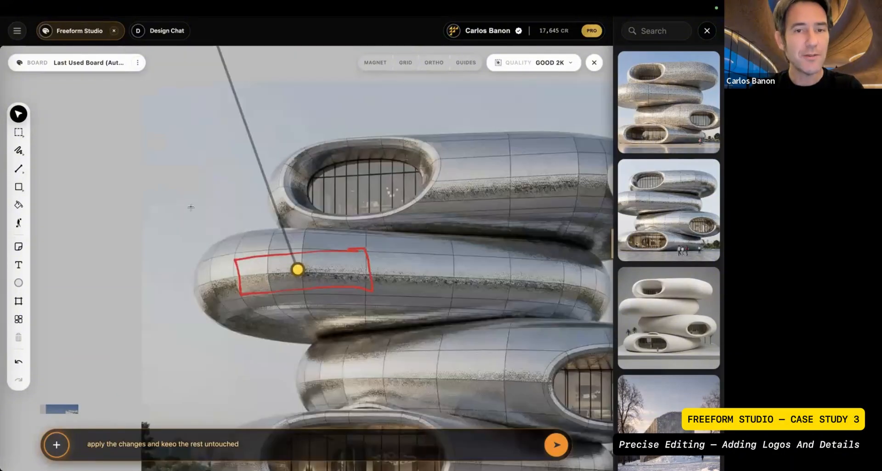
{"action": "key", "text": "f"}
{"action": "mouse_move", "coordinate": [175, 202]}
{"action": "left_mouse_down"}
{"action": "mouse_move", "coordinate": [393, 344]}
{"action": "mouse_move", "coordinate": [417, 344]}
{"action": "left_mouse_up"}
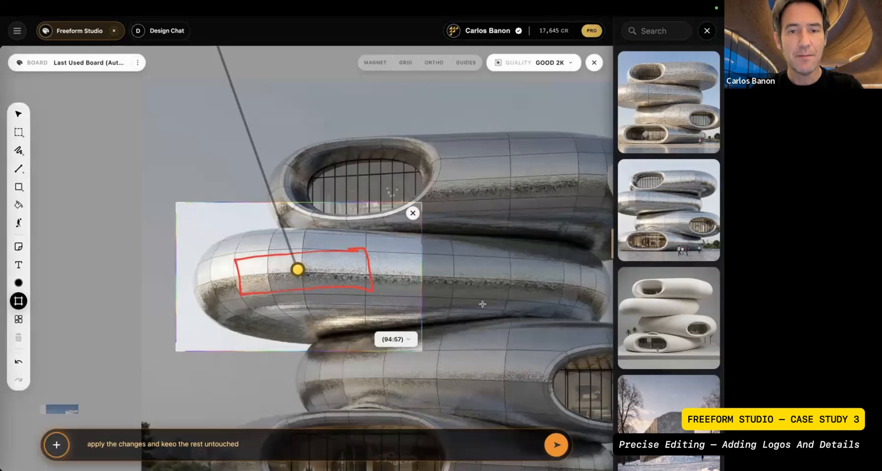
{"action": "scroll", "coordinate": [538, 254], "scroll_direction": "down", "scroll_amount": 1}
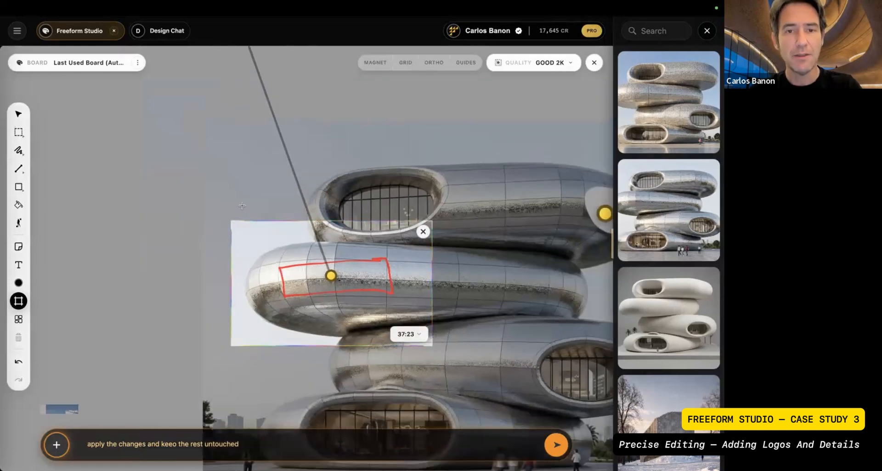
{"action": "left_click_drag", "start_coordinate": [230, 193], "coordinate": [458, 368]}
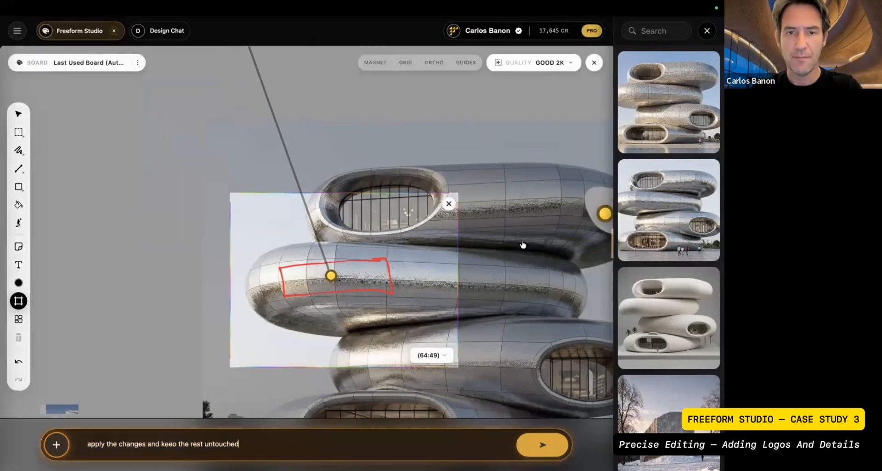
{"action": "key", "text": "Return"}
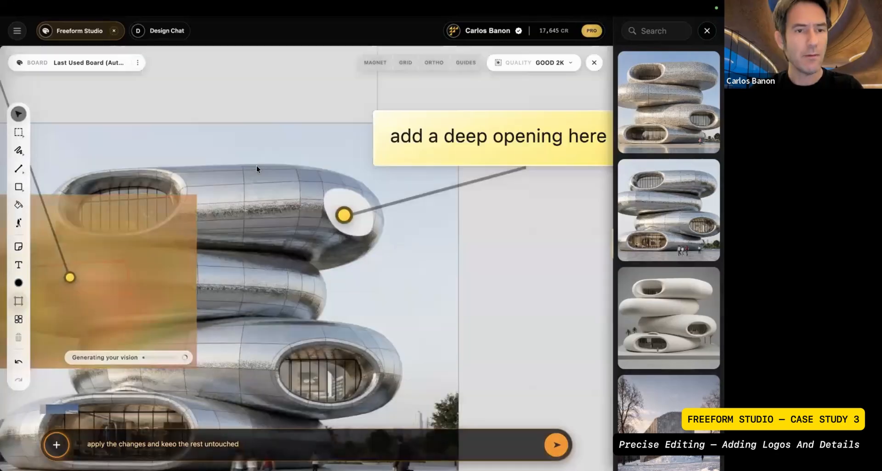
Frame the deep-opening area at the far end of the copied render's upper ring and generate that region with the same prompt.
{"action": "mouse_move", "coordinate": [257, 136]}
{"action": "left_mouse_down"}
{"action": "mouse_move", "coordinate": [388, 263]}
{"action": "mouse_move", "coordinate": [413, 308]}
{"action": "left_mouse_up"}
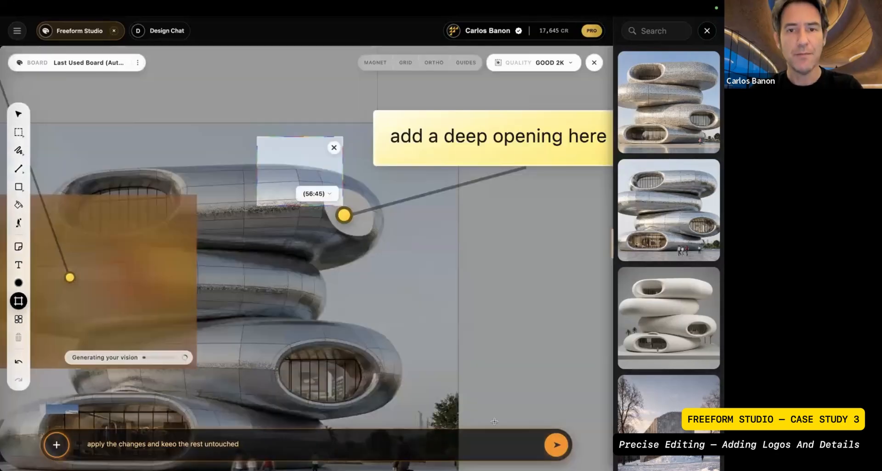
{"action": "left_click", "coordinate": [553, 444]}
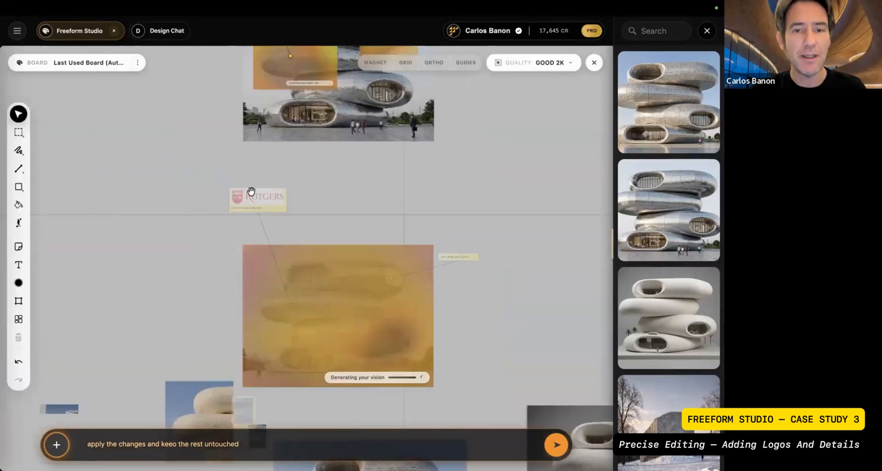
{"action": "left_click", "coordinate": [337, 221]}
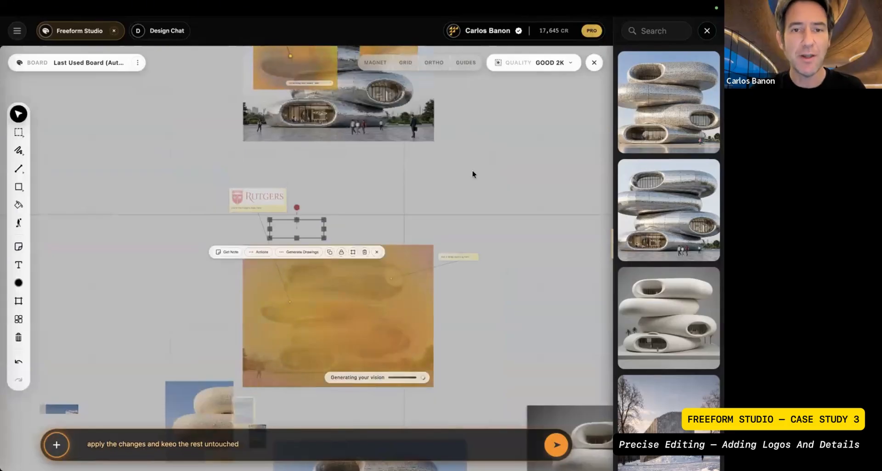
{"action": "left_click", "coordinate": [473, 172]}
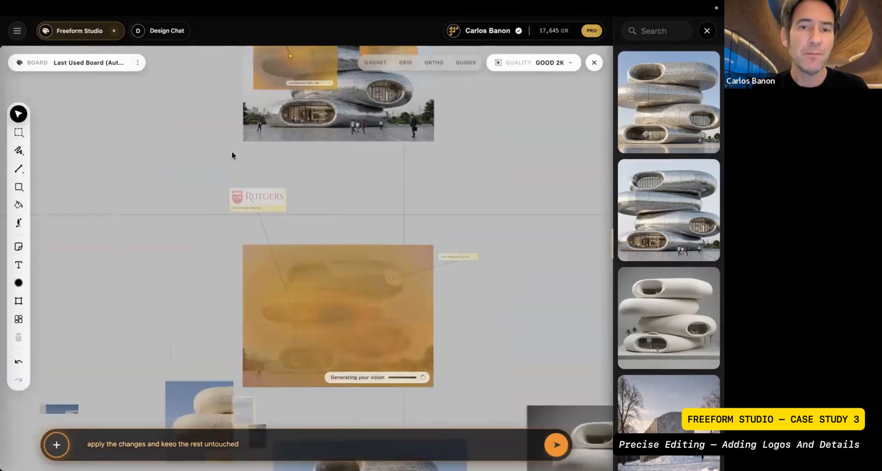
Examine the whole-image result at full size, zooming in on the Rutgers logo and the new opening, and close the view.
{"action": "left_click_drag", "start_coordinate": [231, 151], "coordinate": [205, 248]}
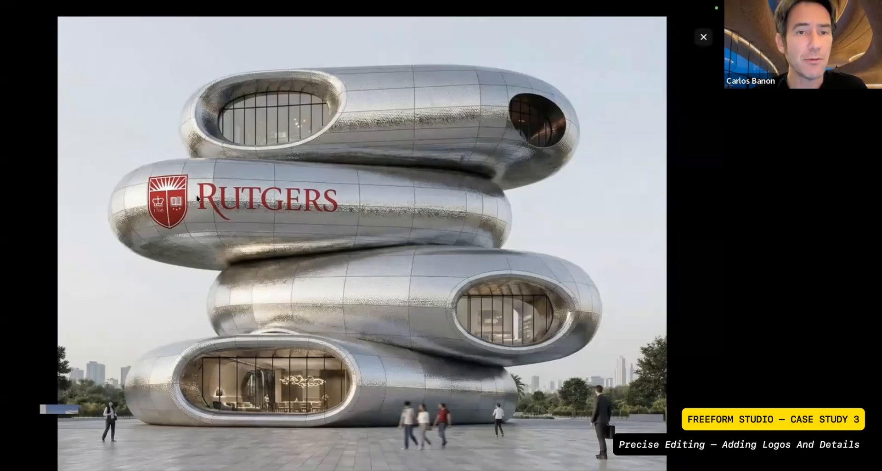
{"action": "scroll", "coordinate": [318, 172], "scroll_direction": "up", "scroll_amount": 5}
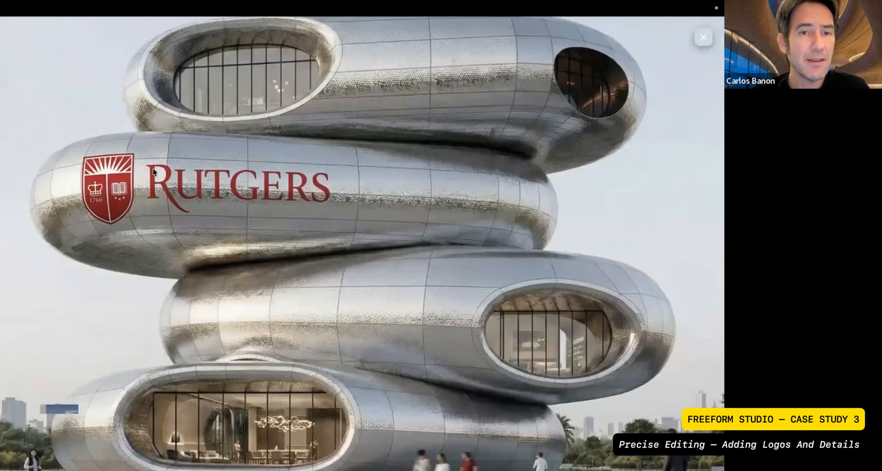
{"action": "left_click_drag", "start_coordinate": [120, 174], "coordinate": [255, 213]}
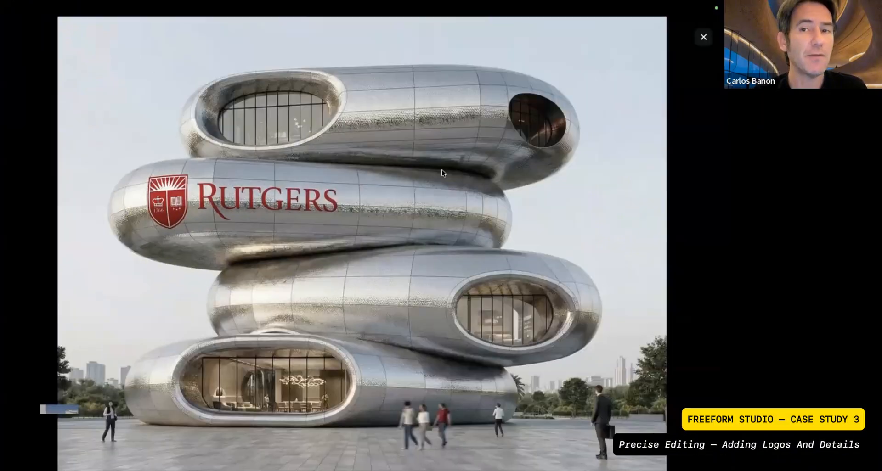
{"action": "left_click", "coordinate": [442, 172]}
{"action": "left_click_drag", "start_coordinate": [439, 173], "coordinate": [261, 263]}
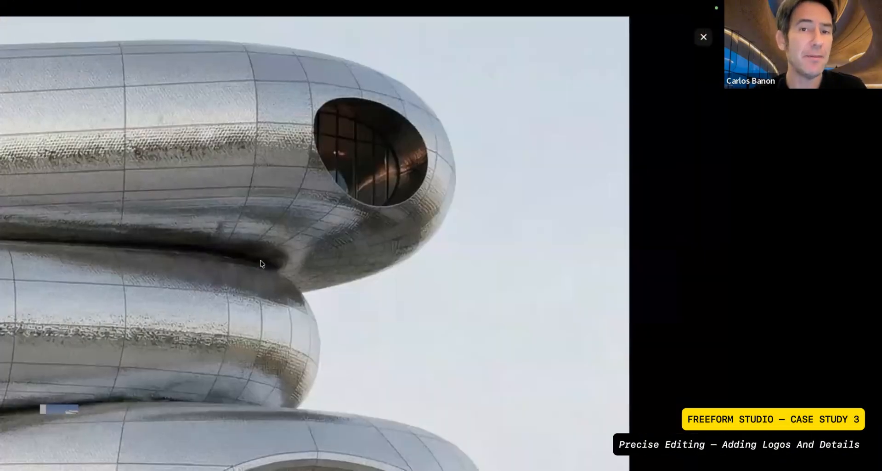
{"action": "left_click", "coordinate": [326, 209]}
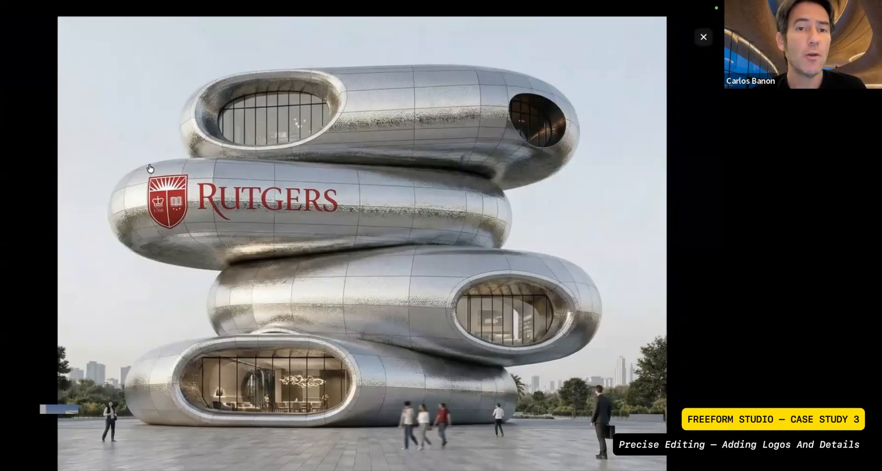
{"action": "key", "text": "Escape"}
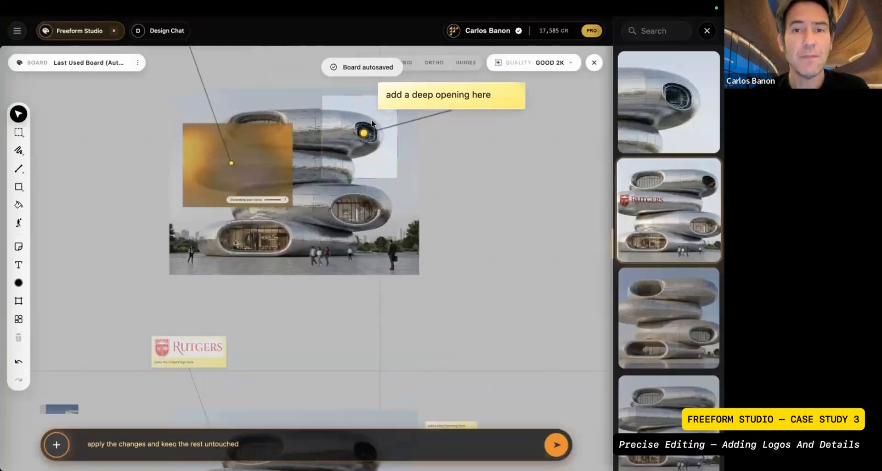
Examine the region-generated deep opening in the upper ring up close on the board.
{"action": "scroll", "coordinate": [372, 123], "scroll_direction": "up", "scroll_amount": 3}
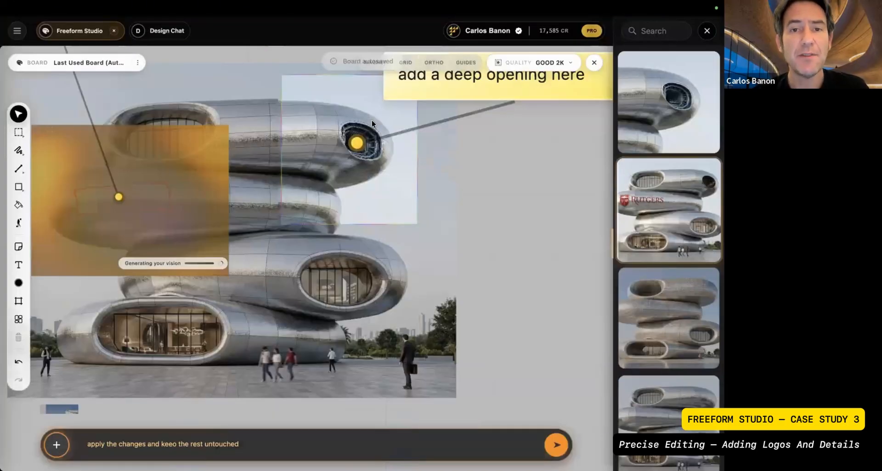
{"action": "scroll", "coordinate": [371, 121], "scroll_direction": "up", "scroll_amount": 4}
{"action": "scroll", "coordinate": [371, 120], "scroll_direction": "up", "scroll_amount": 3}
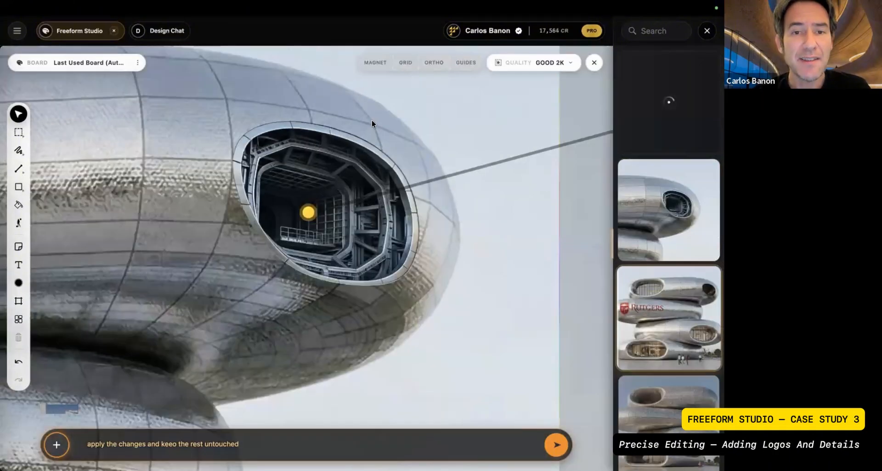
{"action": "scroll", "coordinate": [371, 120], "scroll_direction": "down", "scroll_amount": 5}
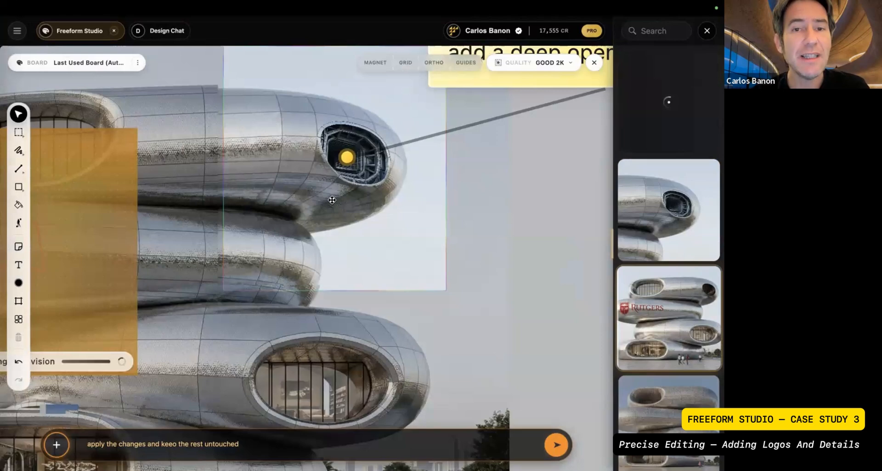
{"action": "scroll", "coordinate": [331, 199], "scroll_direction": "up", "scroll_amount": 3}
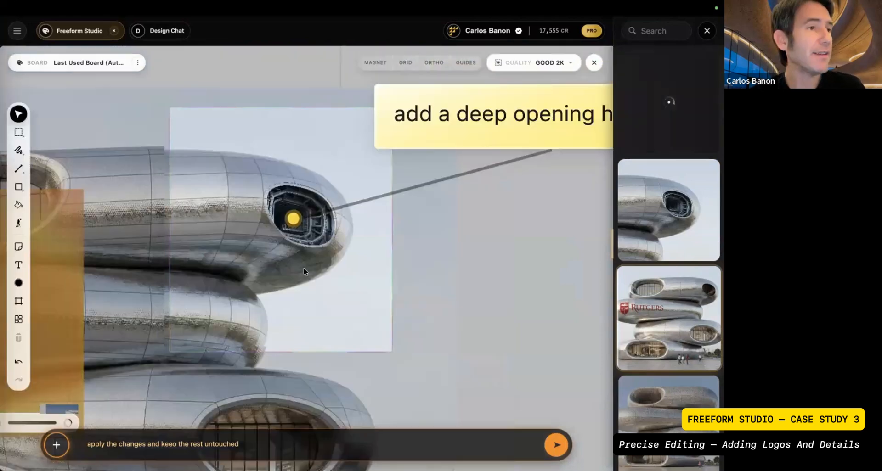
{"action": "scroll", "coordinate": [272, 168], "scroll_direction": "up", "scroll_amount": 3}
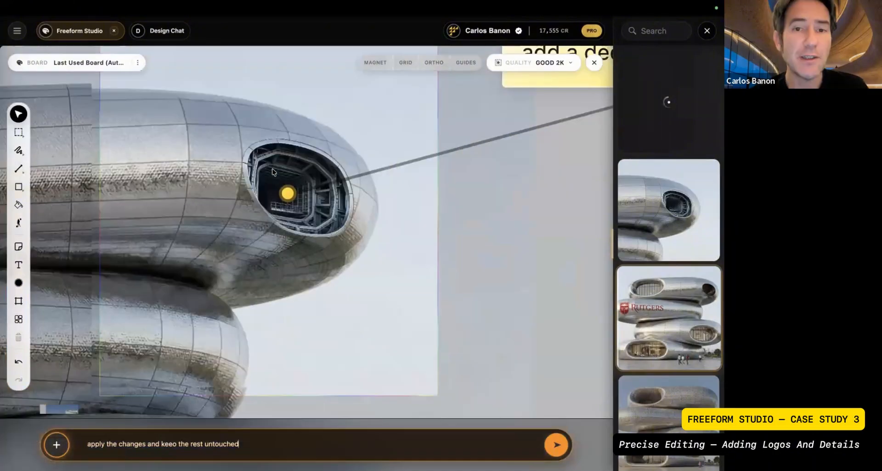
{"action": "scroll", "coordinate": [292, 128], "scroll_direction": "up", "scroll_amount": 3}
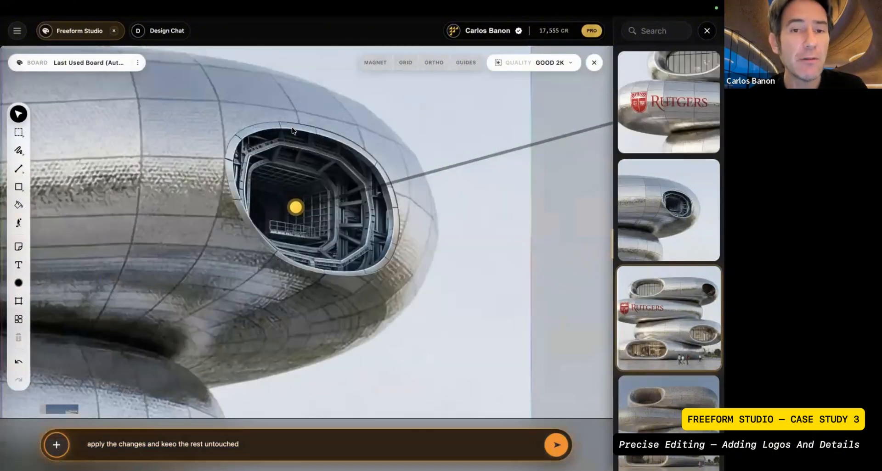
Examine the region-generated Rutgers logo up close and compare how both regions blend with the surrounding render.
{"action": "scroll", "coordinate": [292, 129], "scroll_direction": "down", "scroll_amount": 4}
{"action": "left_click_drag", "start_coordinate": [242, 203], "coordinate": [504, 194]}
{"action": "scroll", "coordinate": [242, 203], "scroll_direction": "up", "scroll_amount": 5}
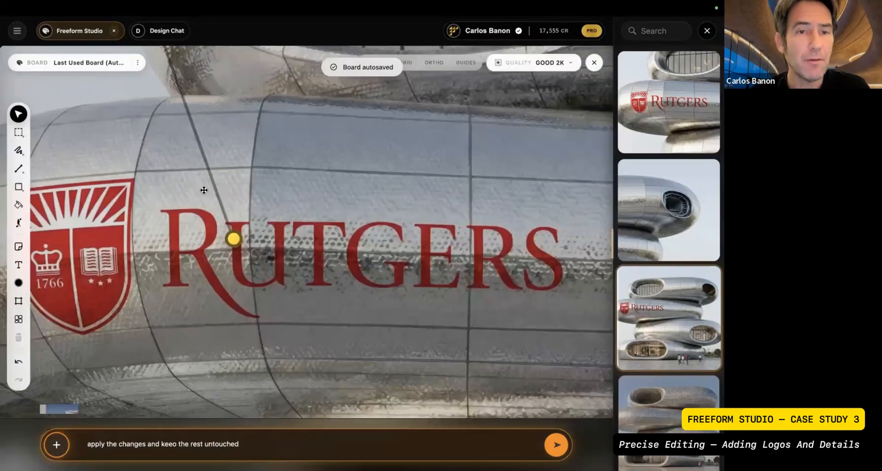
{"action": "left_click", "coordinate": [205, 190]}
{"action": "scroll", "coordinate": [204, 191], "scroll_direction": "down", "scroll_amount": 5}
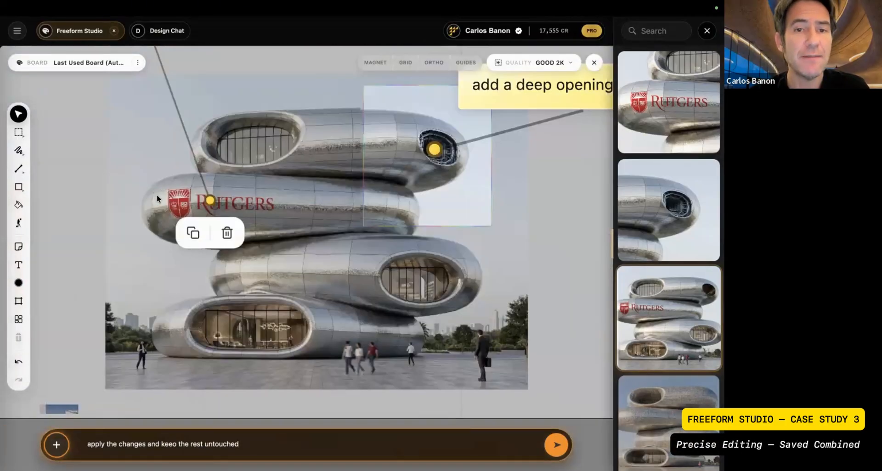
{"action": "scroll", "coordinate": [185, 159], "scroll_direction": "down", "scroll_amount": 3}
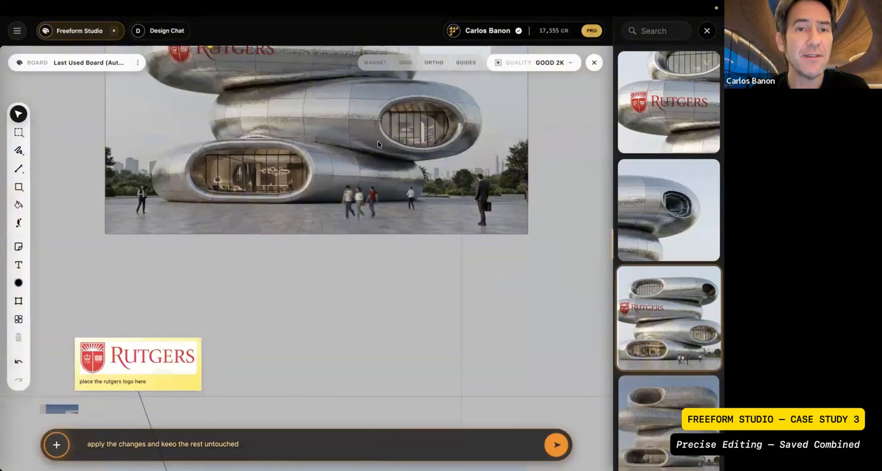
{"action": "scroll", "coordinate": [378, 144], "scroll_direction": "up", "scroll_amount": 3}
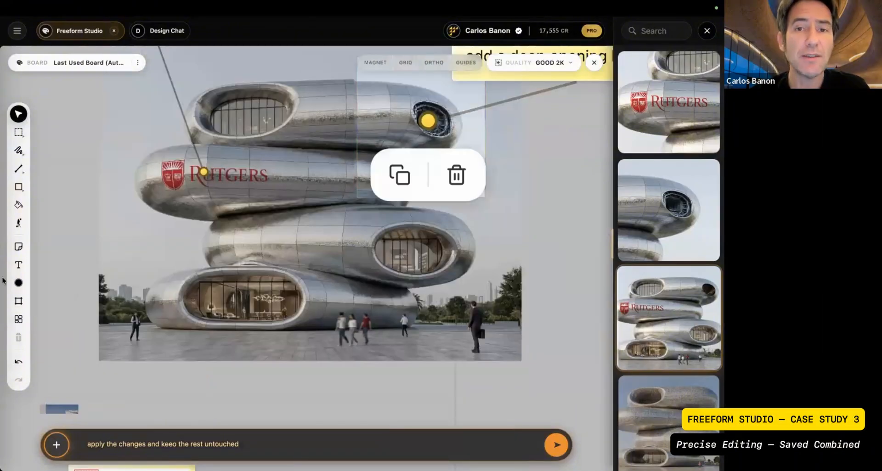
Lower the opacity of the generated Rutgers logo region to about 84.
{"action": "key", "text": "f"}
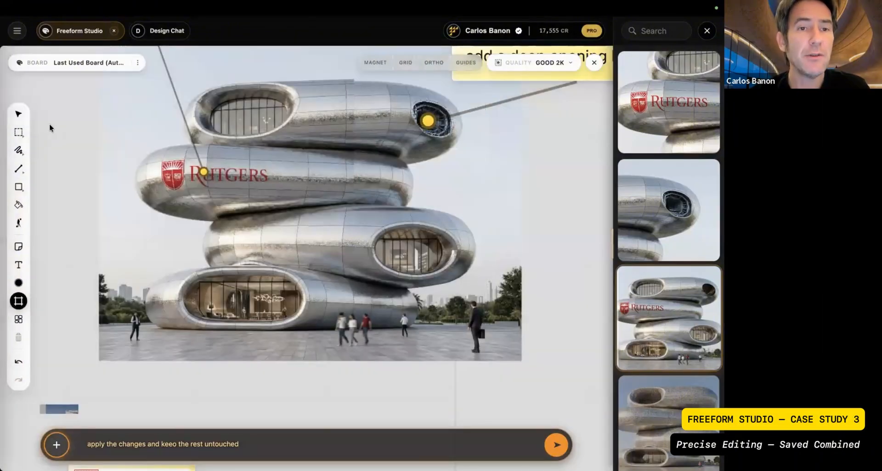
{"action": "key", "text": "v"}
{"action": "scroll", "coordinate": [235, 169], "scroll_direction": "up", "scroll_amount": 3}
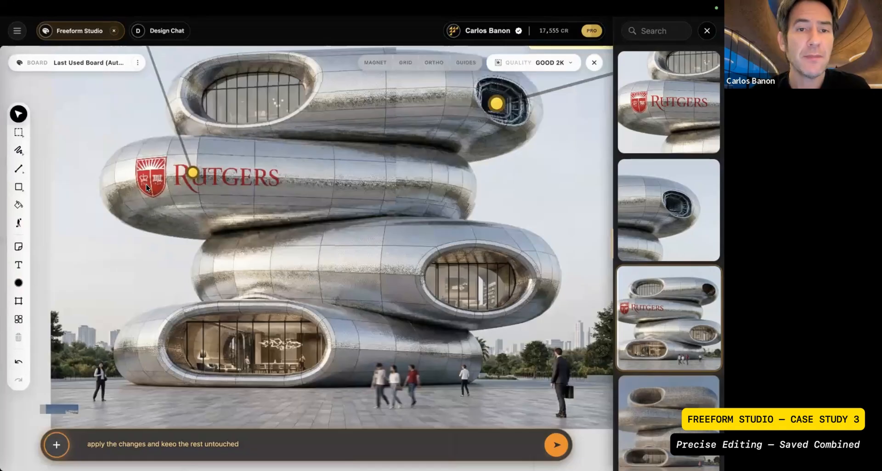
{"action": "left_click", "coordinate": [146, 187]}
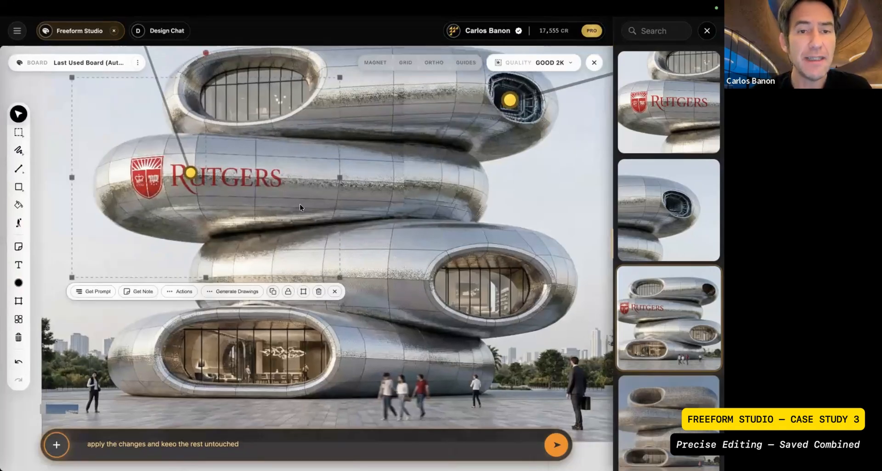
{"action": "right_click", "coordinate": [340, 293]}
{"action": "mouse_move", "coordinate": [349, 286]}
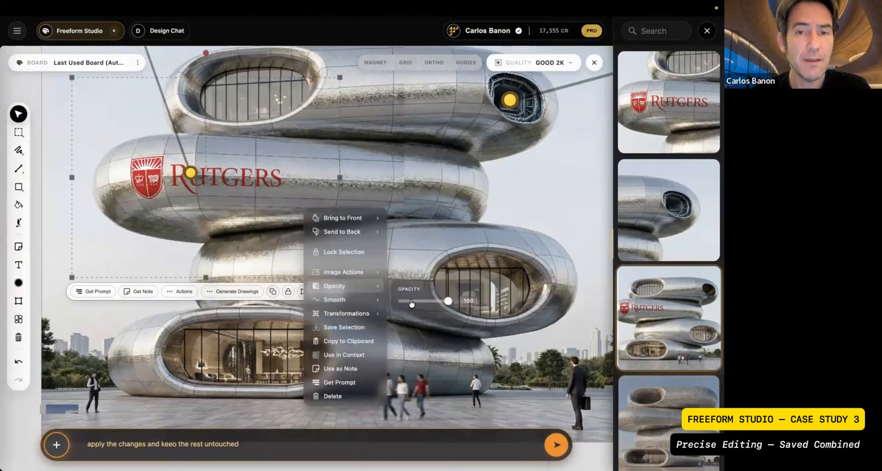
{"action": "mouse_move", "coordinate": [411, 303]}
{"action": "left_mouse_down"}
{"action": "mouse_move", "coordinate": [452, 304]}
{"action": "mouse_move", "coordinate": [442, 301]}
{"action": "left_mouse_up"}
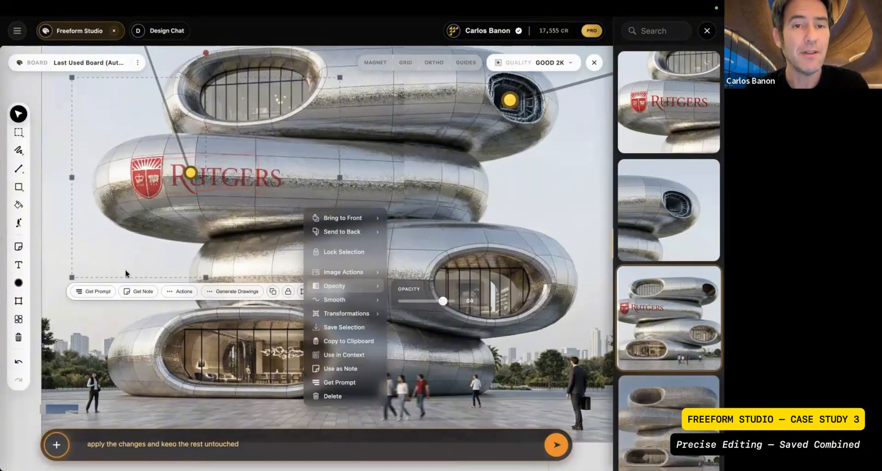
Open the generated Rutgers logo region in the full-size view, examine it and return to the board.
{"action": "left_click", "coordinate": [157, 176]}
{"action": "scroll", "coordinate": [157, 176], "scroll_direction": "down", "scroll_amount": 3}
{"action": "left_click_drag", "start_coordinate": [54, 156], "coordinate": [223, 192]}
{"action": "double_click", "coordinate": [222, 192]}
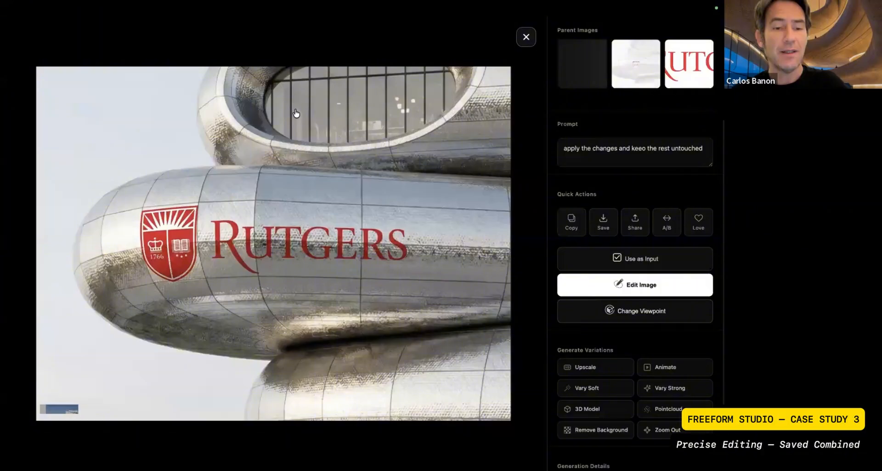
{"action": "key", "text": "Escape"}
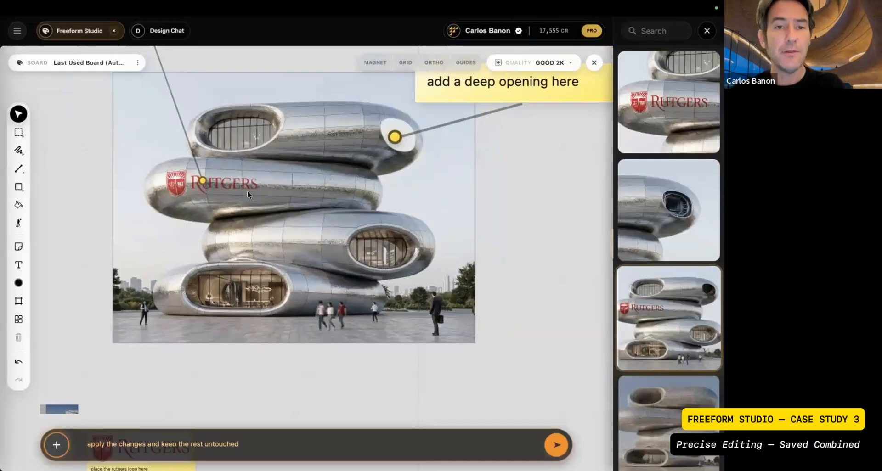
Try moving the generated logo region down off the base render, and undo the move.
{"action": "left_click", "coordinate": [305, 187]}
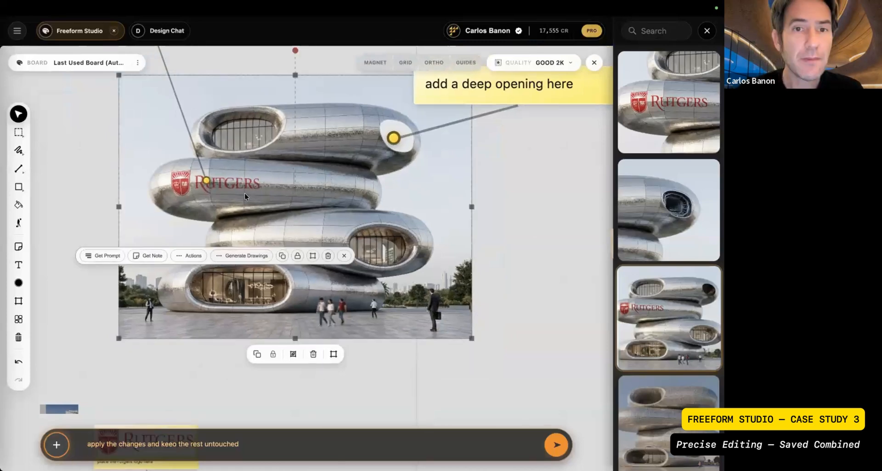
{"action": "left_click_drag", "start_coordinate": [245, 192], "coordinate": [315, 311]}
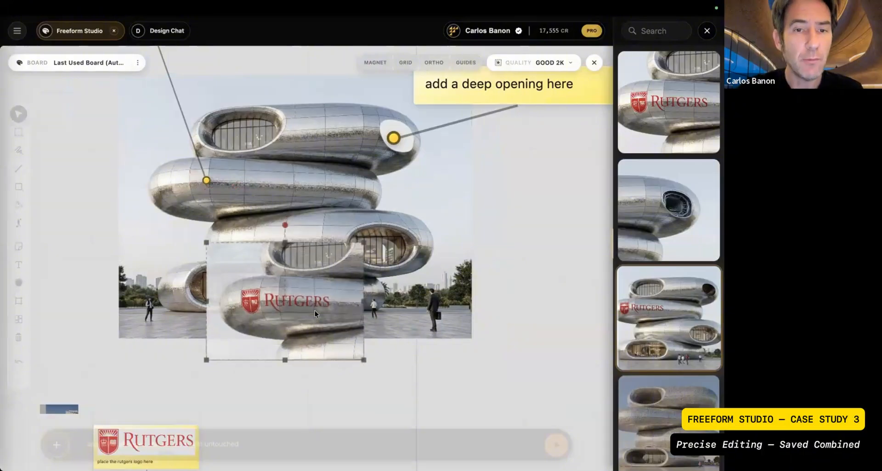
{"action": "key", "text": "ctrl+z"}
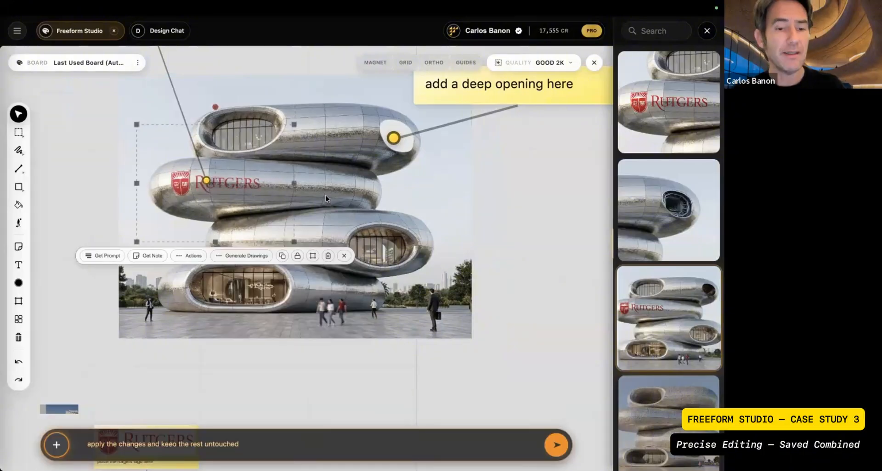
Save the base render and the generated logo region as one combined PNG at 3328 × 2485.
{"action": "left_click", "coordinate": [326, 194]}
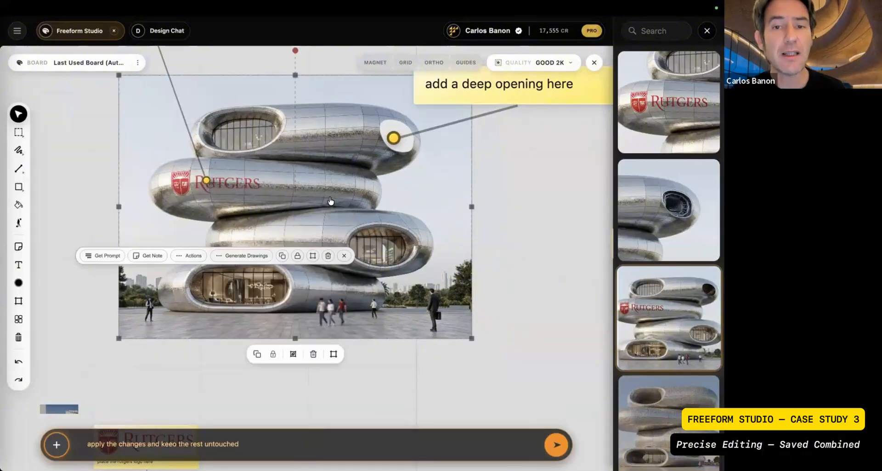
{"action": "right_click", "coordinate": [330, 201]}
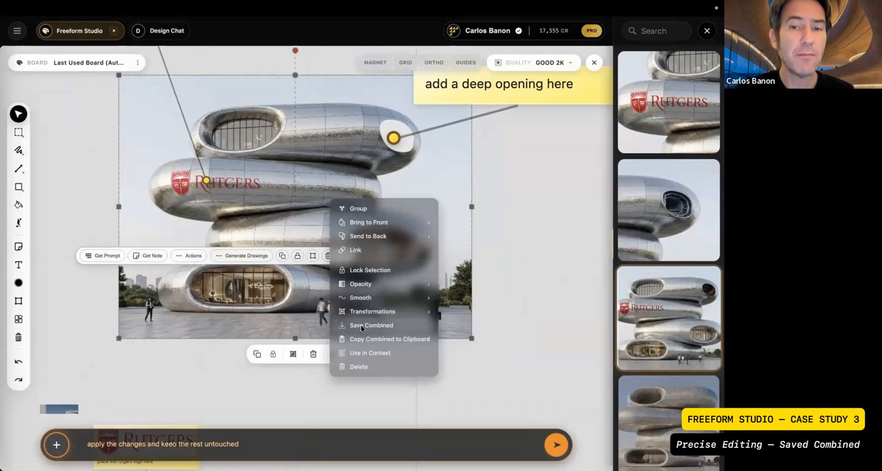
{"action": "left_click", "coordinate": [362, 325]}
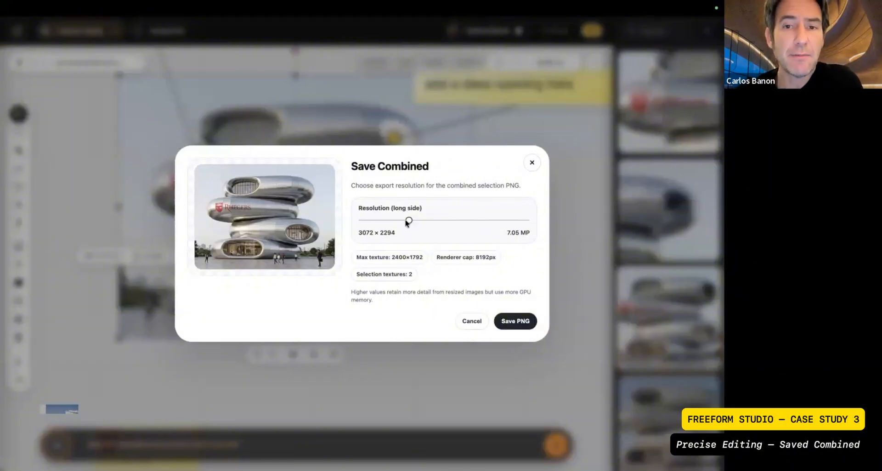
{"action": "left_click", "coordinate": [369, 220]}
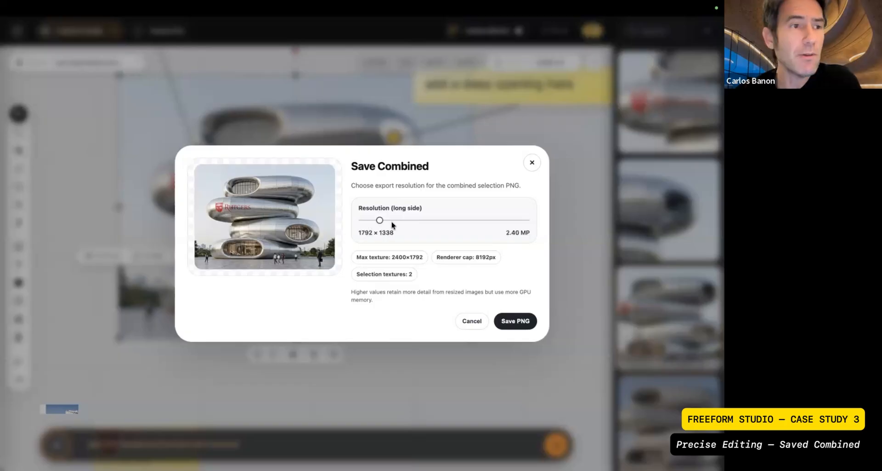
{"action": "left_click", "coordinate": [415, 220]}
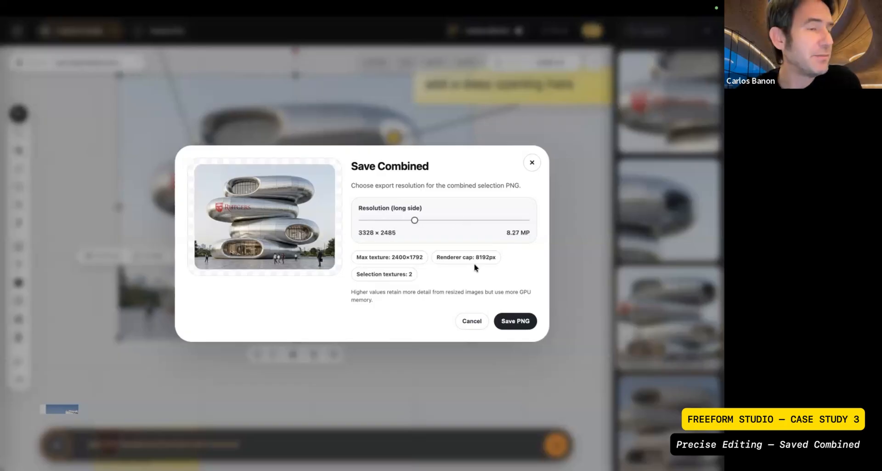
{"action": "left_click", "coordinate": [513, 323]}
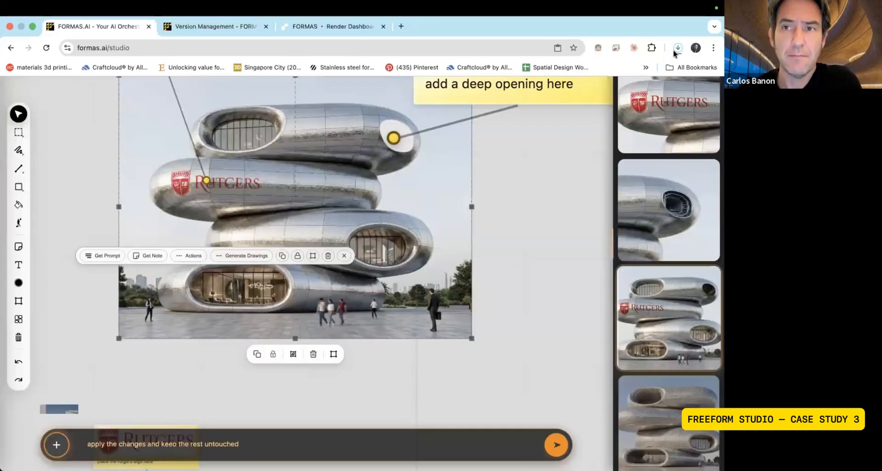
Find the saved combined PNG in the Downloads folder, preview it and return to the Freeform Studio board.
{"action": "left_click", "coordinate": [677, 48]}
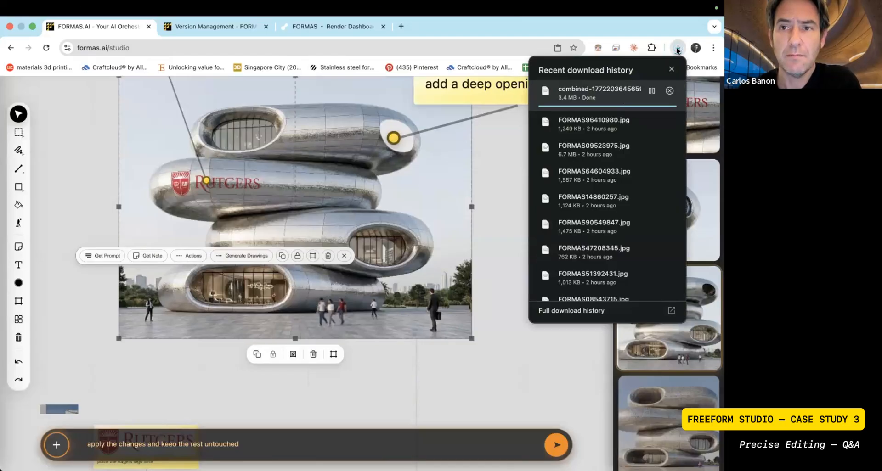
{"action": "left_click", "coordinate": [640, 54]}
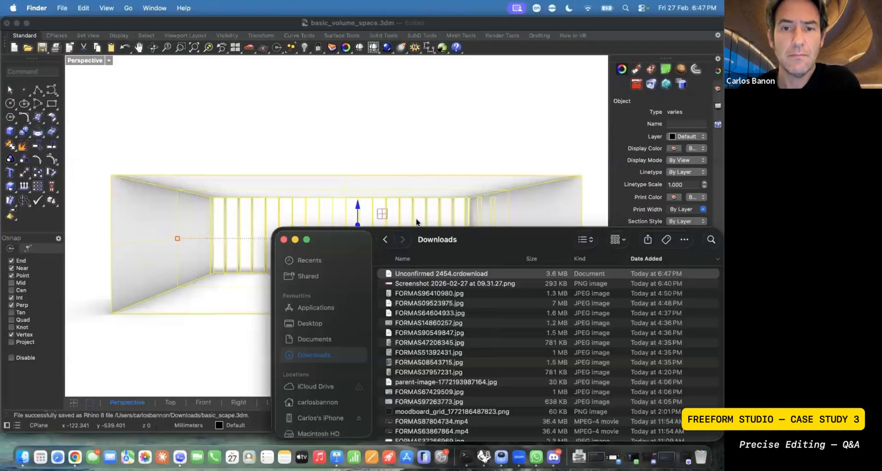
{"action": "key", "text": "space"}
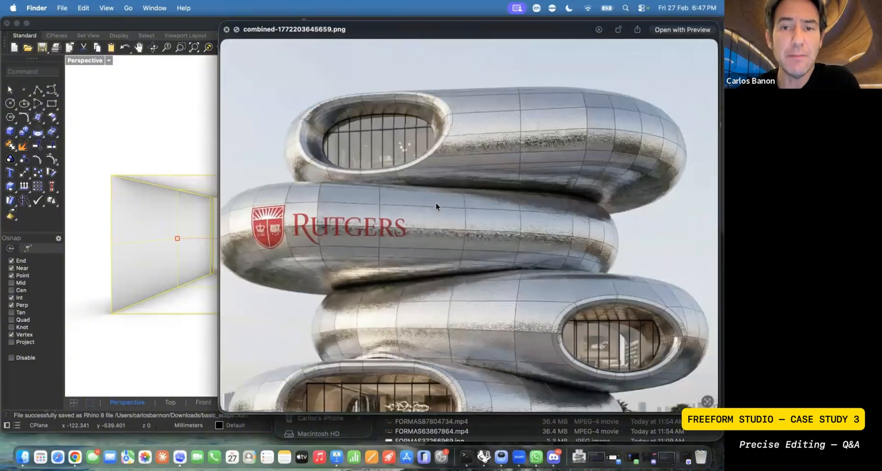
{"action": "key", "text": "space"}
{"action": "key", "text": "ctrl+Right"}
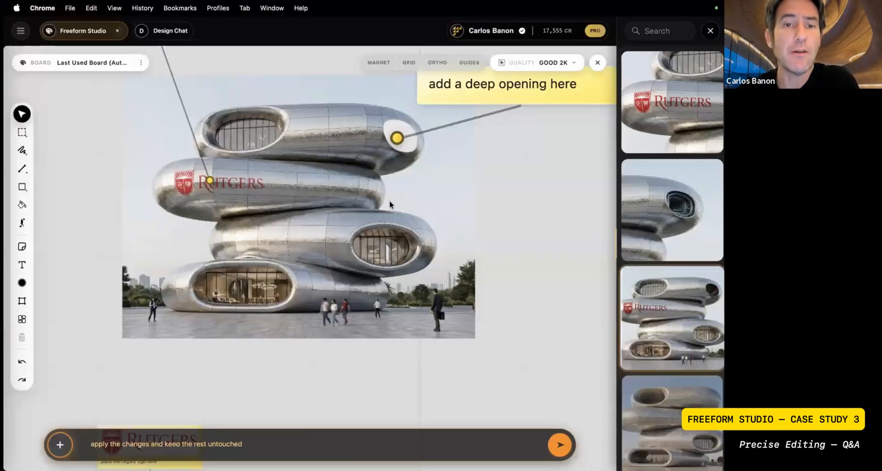
{"action": "scroll", "coordinate": [389, 201], "scroll_direction": "up", "scroll_amount": 1}
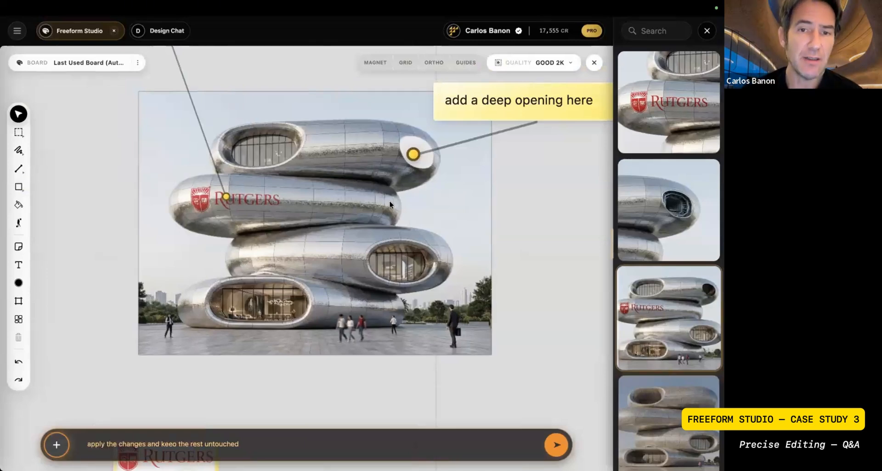
{"action": "scroll", "coordinate": [389, 201], "scroll_direction": "down", "scroll_amount": 2}
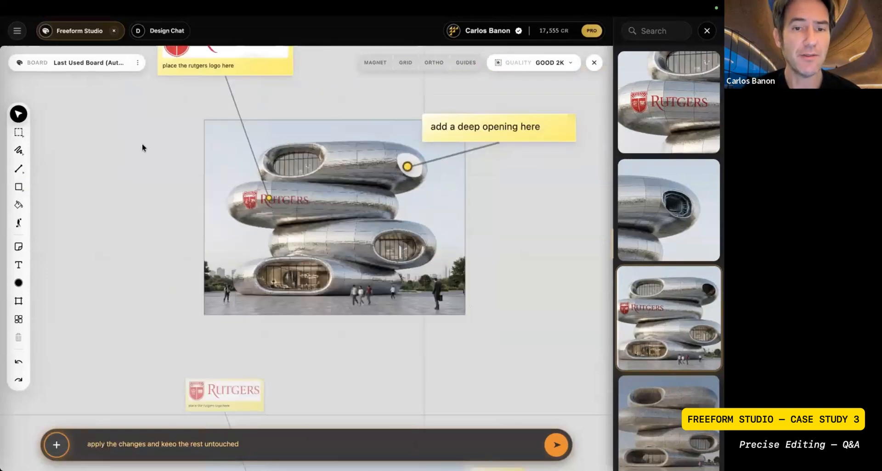
{"action": "scroll", "coordinate": [149, 223], "scroll_direction": "up", "scroll_amount": 2}
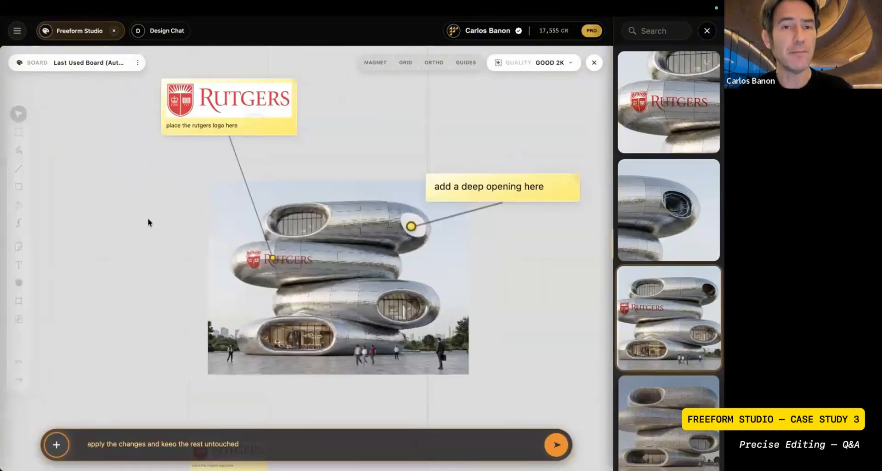
{"action": "scroll", "coordinate": [148, 222], "scroll_direction": "down", "scroll_amount": 1}
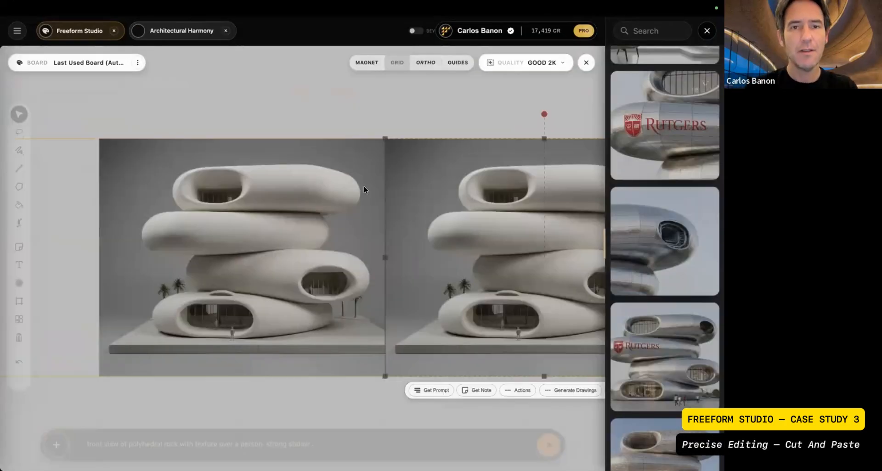
Lasso the oval window opening of the top volume on the duplicated white building render.
{"action": "scroll", "coordinate": [364, 186], "scroll_direction": "right", "scroll_amount": 3}
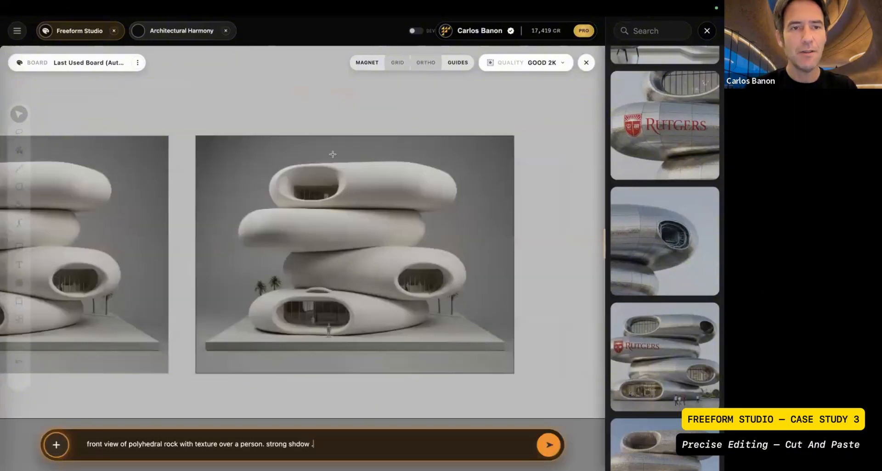
{"action": "scroll", "coordinate": [333, 154], "scroll_direction": "up", "scroll_amount": 2}
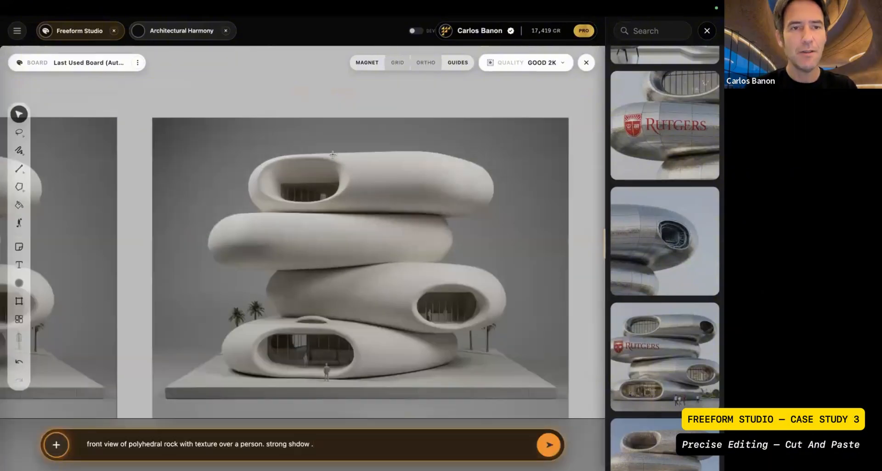
{"action": "key", "text": "l"}
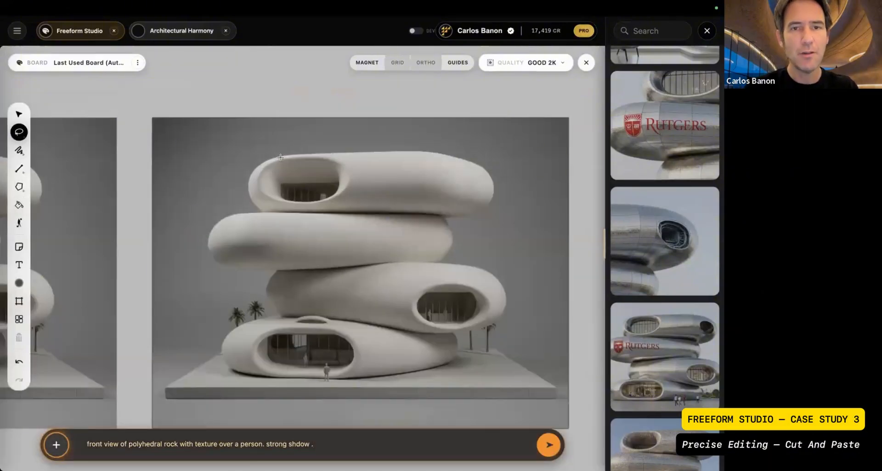
{"action": "mouse_move", "coordinate": [280, 157]}
{"action": "left_mouse_down"}
{"action": "mouse_move", "coordinate": [349, 184]}
{"action": "mouse_move", "coordinate": [344, 150]}
{"action": "left_mouse_up"}
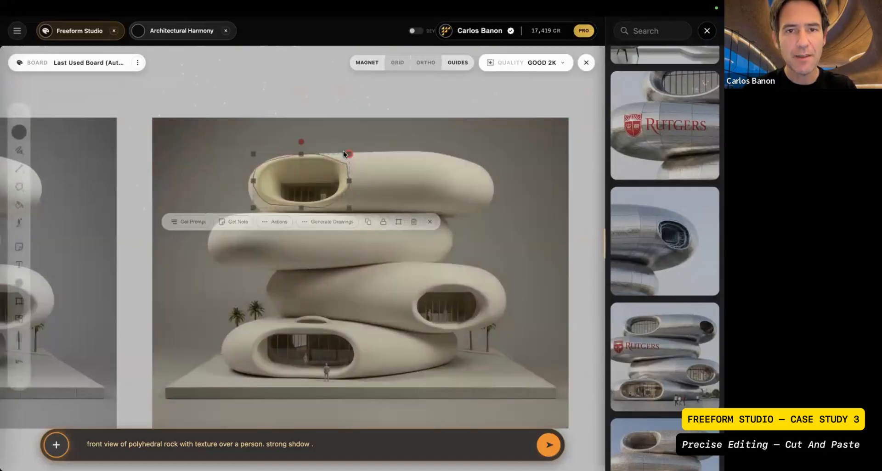
Move the duplicated render together with its lassoed window onto the original render and align the two.
{"action": "left_click", "coordinate": [254, 169]}
{"action": "scroll", "coordinate": [254, 169], "scroll_direction": "down", "scroll_amount": 4}
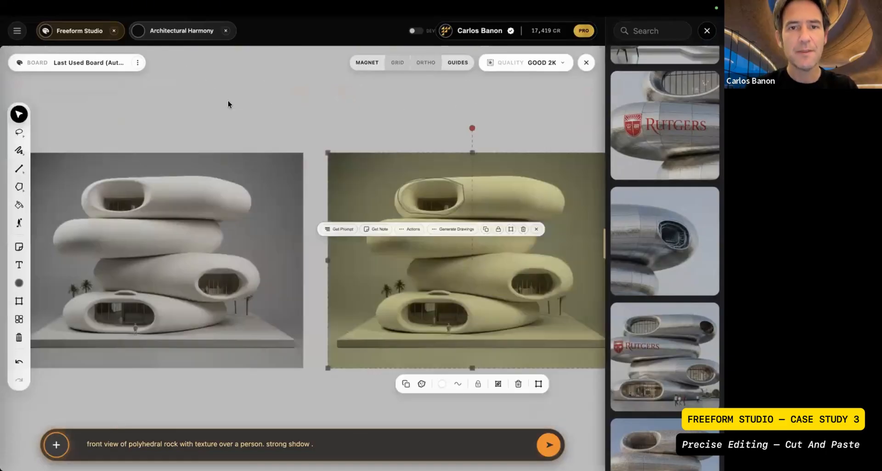
{"action": "left_click_drag", "start_coordinate": [438, 168], "coordinate": [151, 165]}
{"action": "scroll", "coordinate": [300, 167], "scroll_direction": "left", "scroll_amount": 3}
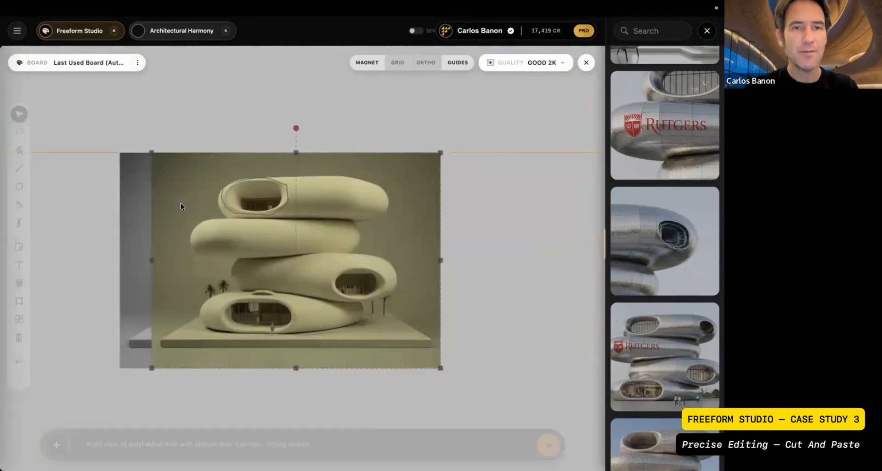
{"action": "left_click_drag", "start_coordinate": [181, 203], "coordinate": [149, 203]}
{"action": "left_click_drag", "start_coordinate": [261, 169], "coordinate": [261, 170]}
Move the lassoed window opening to the right end of the top volume and shrink it slightly in height and width.
{"action": "left_click_drag", "start_coordinate": [224, 194], "coordinate": [316, 189]}
{"action": "scroll", "coordinate": [316, 190], "scroll_direction": "up", "scroll_amount": 5}
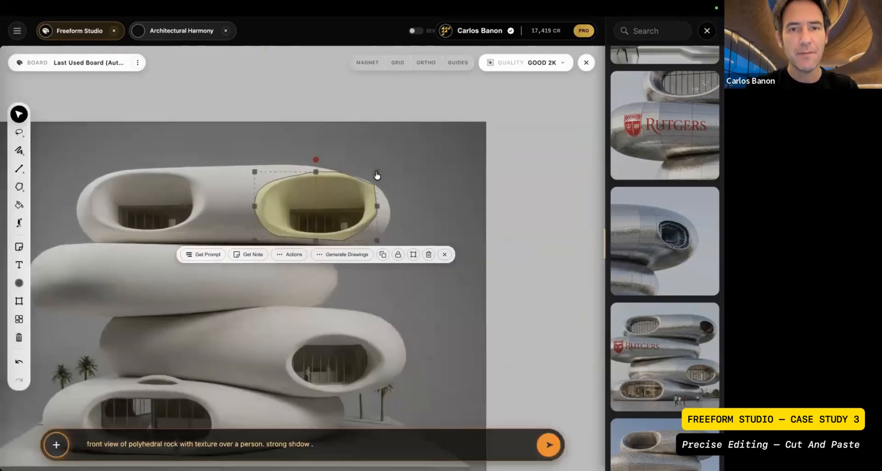
{"action": "left_click_drag", "start_coordinate": [377, 172], "coordinate": [373, 180]}
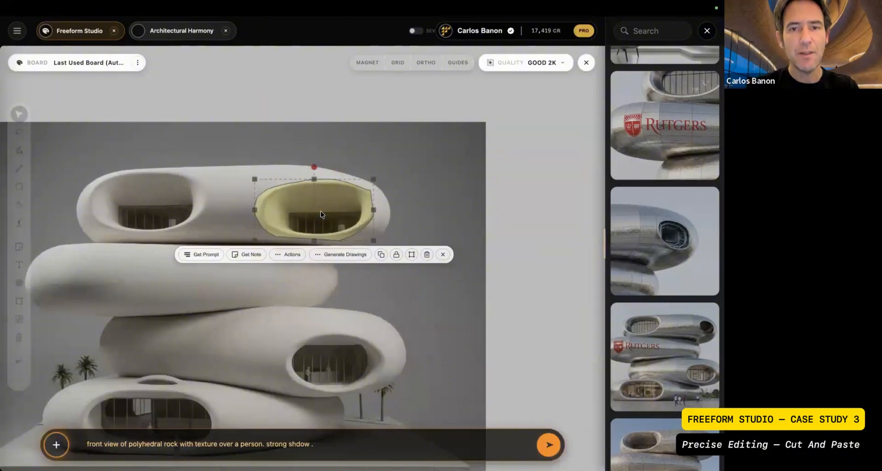
{"action": "left_click_drag", "start_coordinate": [373, 210], "coordinate": [361, 209]}
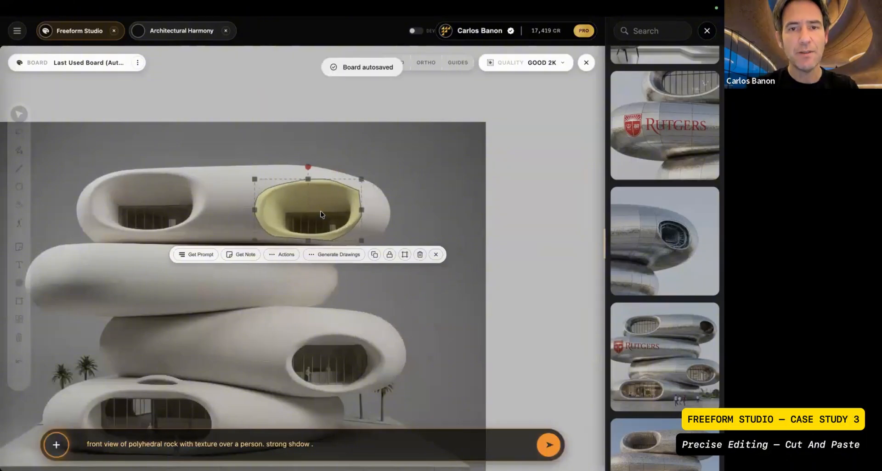
Lower the opacity of the pasted window opening to 64 and rotate it by about -10°.
{"action": "right_click", "coordinate": [352, 279]}
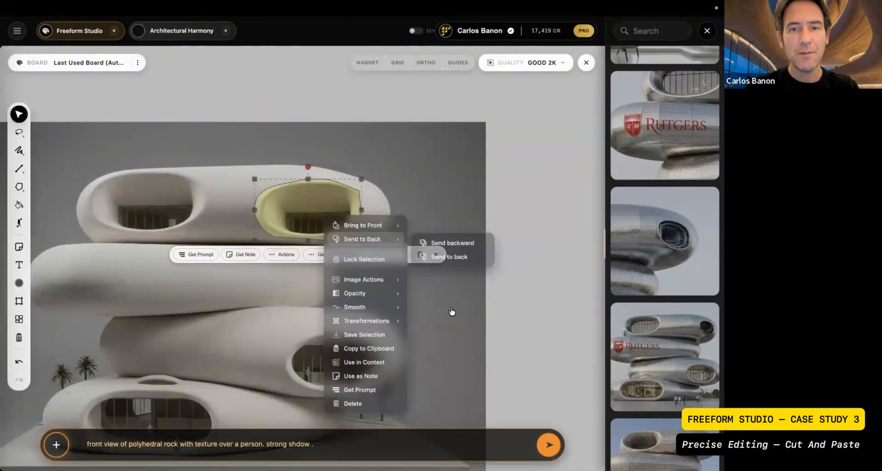
{"action": "mouse_move", "coordinate": [363, 293]}
{"action": "left_click_drag", "start_coordinate": [464, 308], "coordinate": [453, 308]}
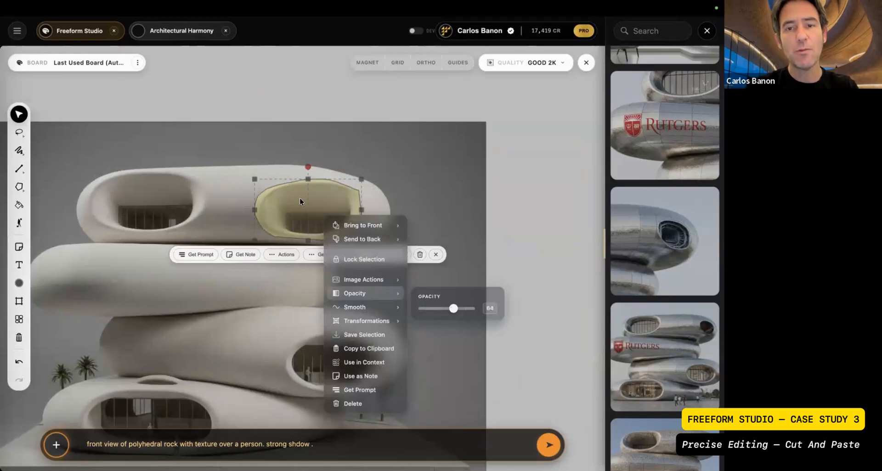
{"action": "key", "text": "Escape"}
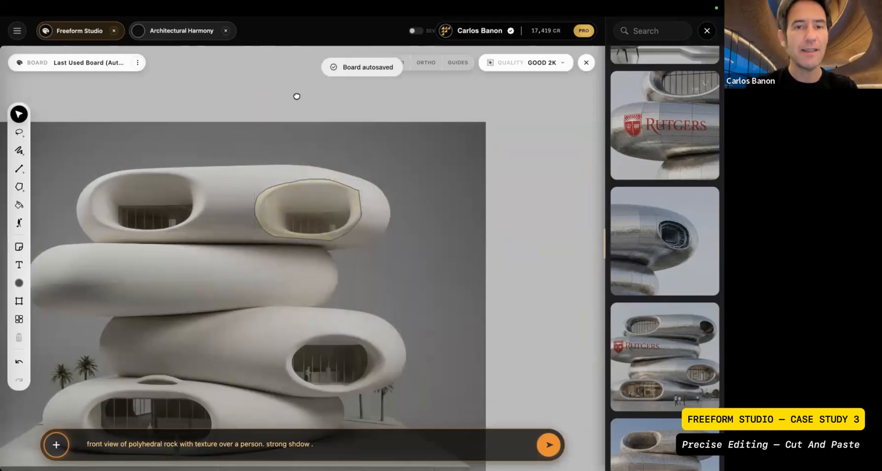
{"action": "left_click", "coordinate": [281, 179]}
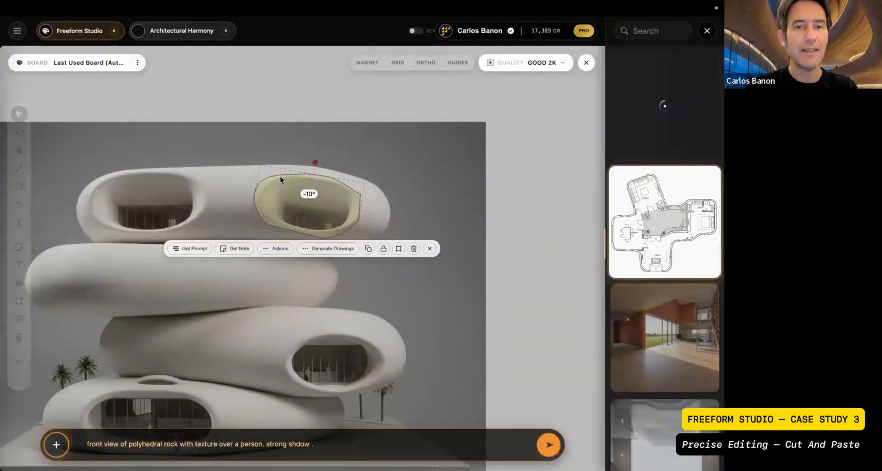
{"action": "key", "text": "Escape"}
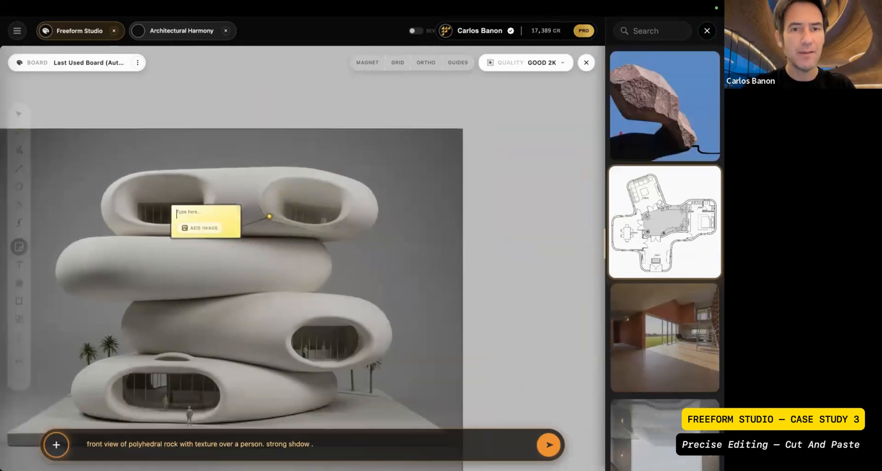
Attach the notes "fuse thise image" and "fix this edge" to the left and right edges of the pasted window opening.
{"action": "key", "text": "Escape"}
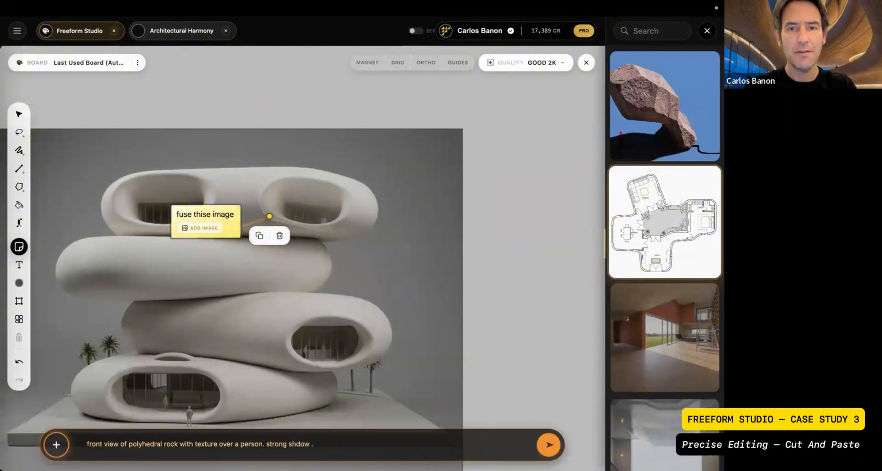
{"action": "left_click_drag", "start_coordinate": [355, 203], "coordinate": [437, 217]}
{"action": "type", "text": "fix this e"}
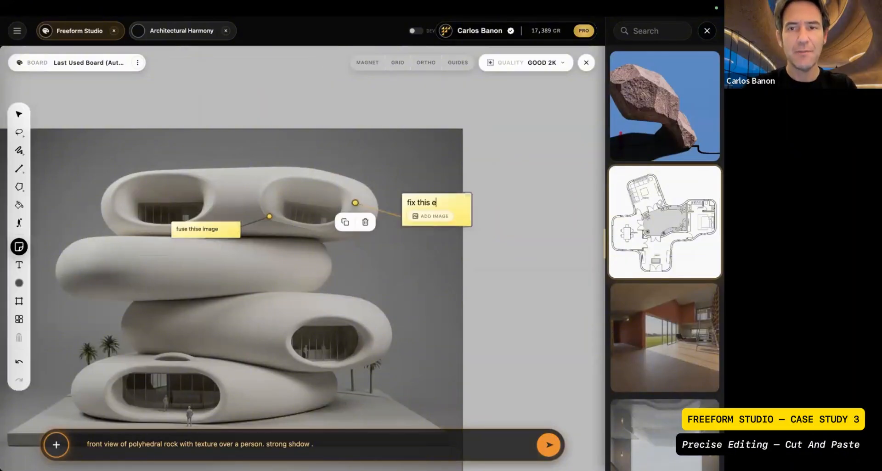
{"action": "type", "text": "dge"}
{"action": "key", "text": "Escape"}
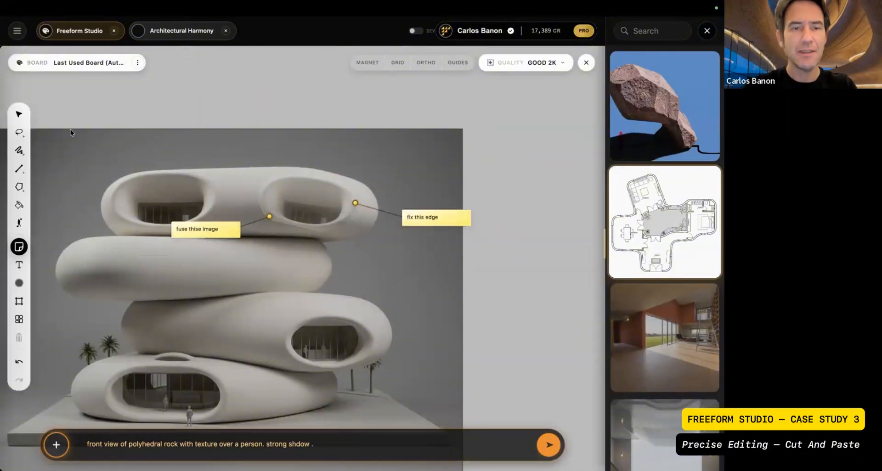
Draw a generation frame around the stacked building and replace the prompt with "blend the elemtns".
{"action": "key", "text": "f"}
{"action": "left_click_drag", "start_coordinate": [68, 135], "coordinate": [411, 398]}
{"action": "left_click", "coordinate": [180, 442]}
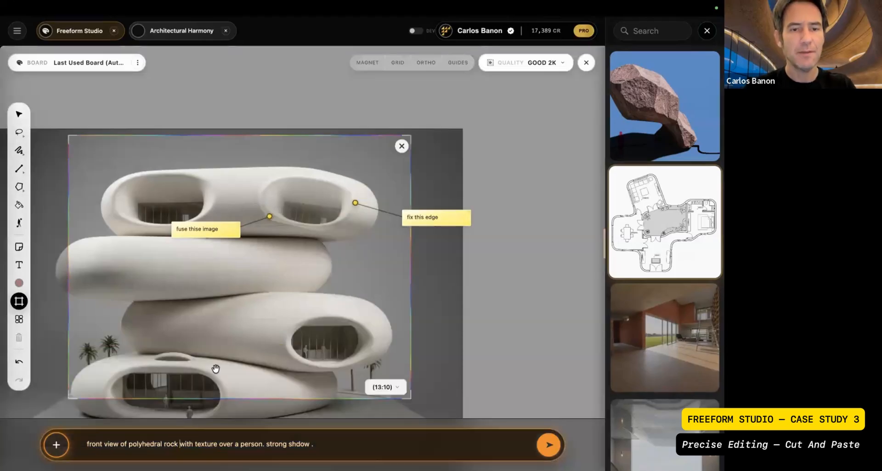
{"action": "key", "text": "super+a"}
{"action": "key", "text": "BackSpace"}
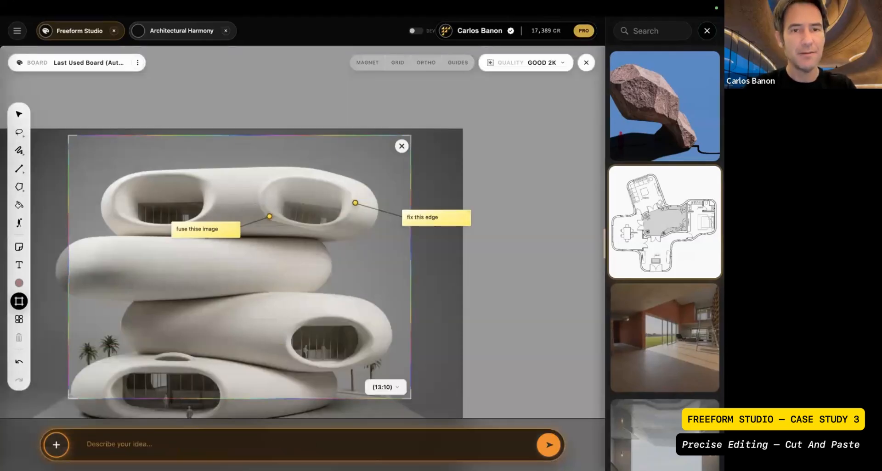
{"action": "type", "text": "generate"}
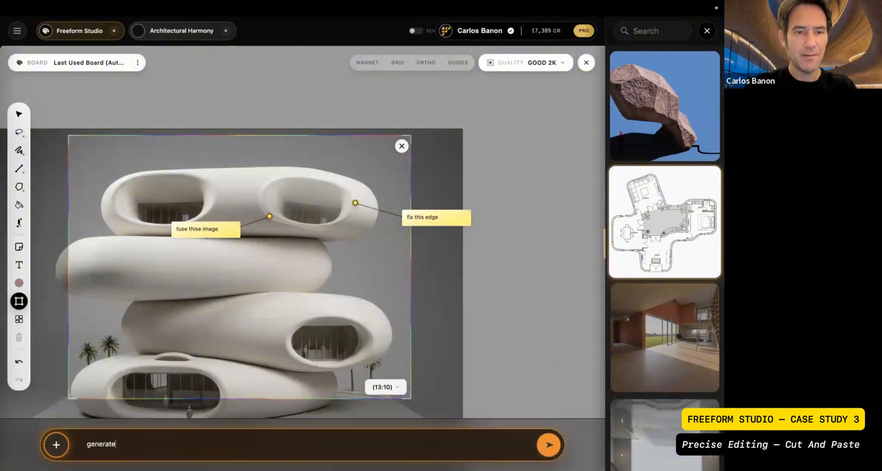
{"action": "key", "text": "super+a"}
{"action": "key", "text": "BackSpace"}
{"action": "type", "text": "blend the ele"}
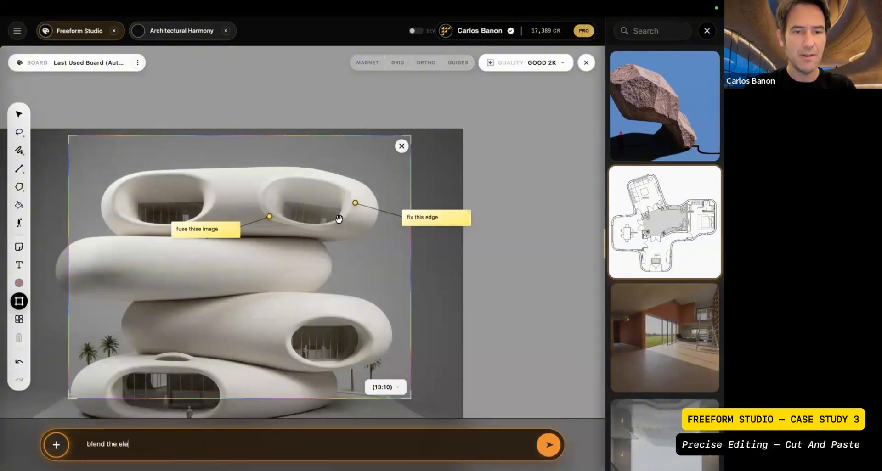
{"action": "type", "text": "mtns"}
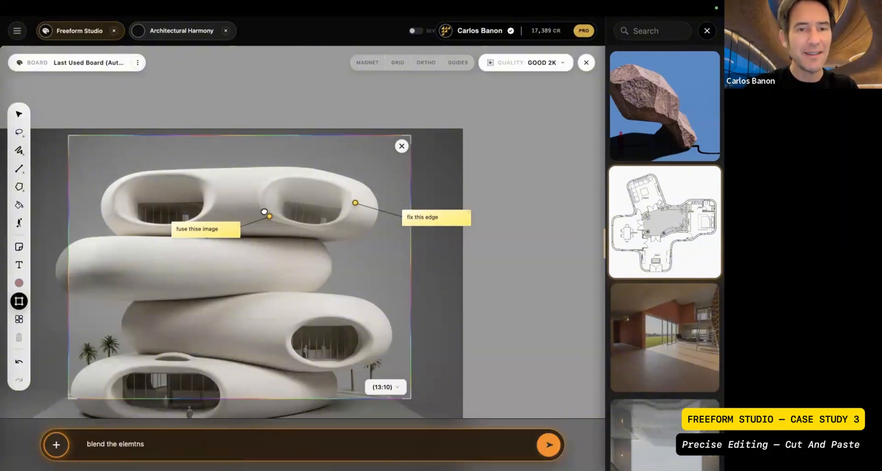
Lasso the window opening of the third volume from the top, shrink the cutout and recentre it within the gap it leaves.
{"action": "scroll", "coordinate": [294, 257], "scroll_direction": "down", "scroll_amount": 2}
{"action": "scroll", "coordinate": [330, 250], "scroll_direction": "up", "scroll_amount": 3}
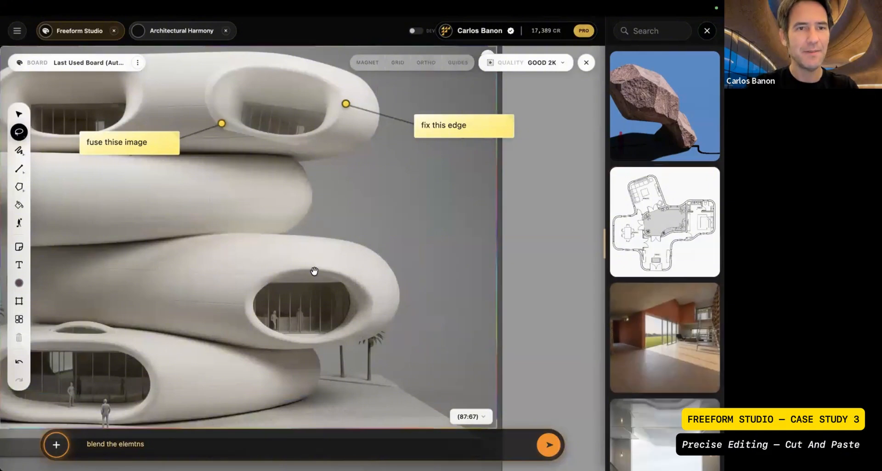
{"action": "left_click", "coordinate": [17, 134]}
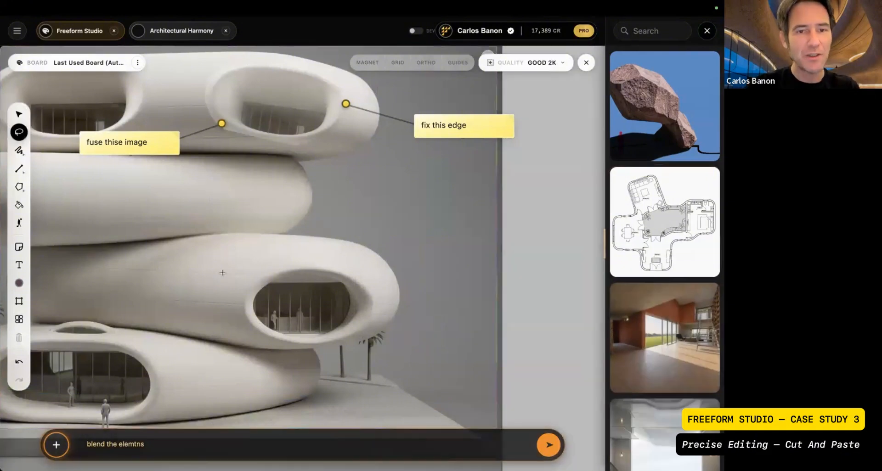
{"action": "mouse_move", "coordinate": [354, 261]}
{"action": "left_mouse_down"}
{"action": "mouse_move", "coordinate": [248, 252]}
{"action": "mouse_move", "coordinate": [250, 335]}
{"action": "left_mouse_up"}
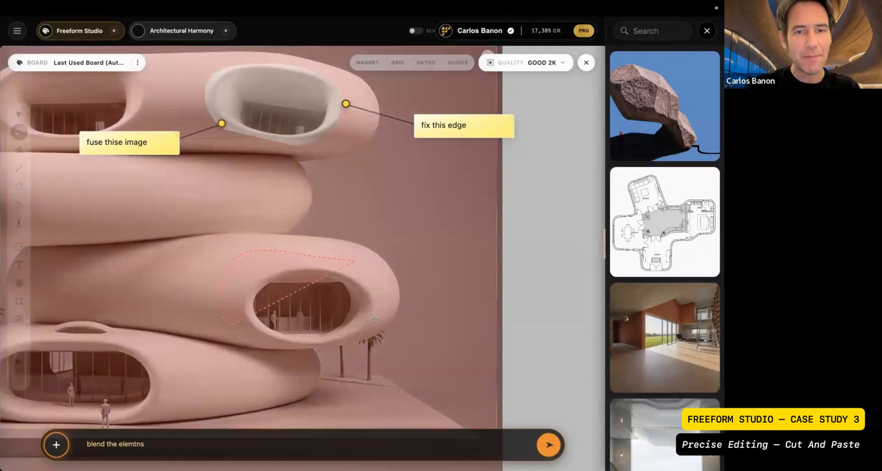
{"action": "mouse_move", "coordinate": [375, 318]}
{"action": "left_mouse_down"}
{"action": "mouse_move", "coordinate": [372, 271]}
{"action": "mouse_move", "coordinate": [331, 253]}
{"action": "left_mouse_up"}
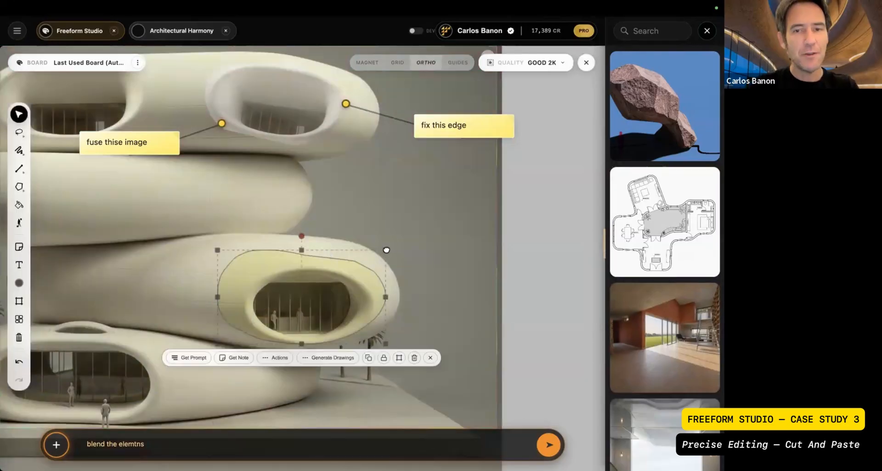
{"action": "left_click_drag", "start_coordinate": [386, 250], "coordinate": [348, 272]}
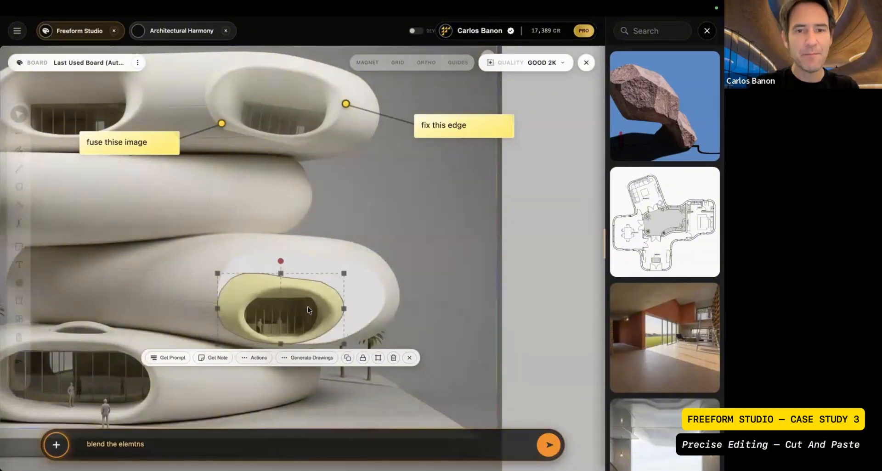
{"action": "left_click_drag", "start_coordinate": [297, 305], "coordinate": [312, 300]}
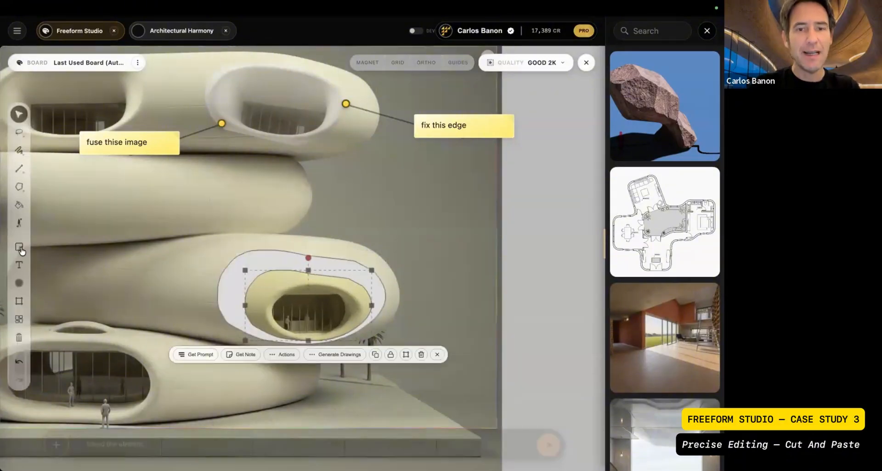
Attach the note "fill the empty space with same material. blend" to the white gap around the shrunken window opening.
{"action": "scroll", "coordinate": [336, 231], "scroll_direction": "down", "scroll_amount": 2}
{"action": "left_click", "coordinate": [256, 265]}
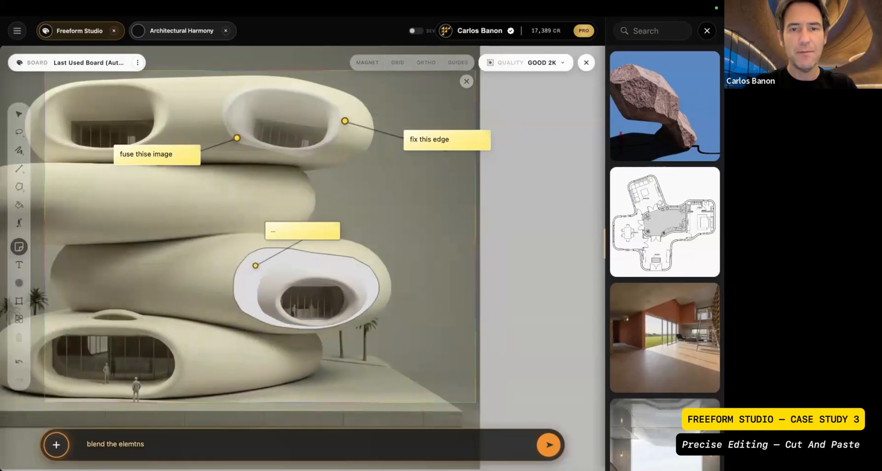
{"action": "type", "text": "fill the empty"}
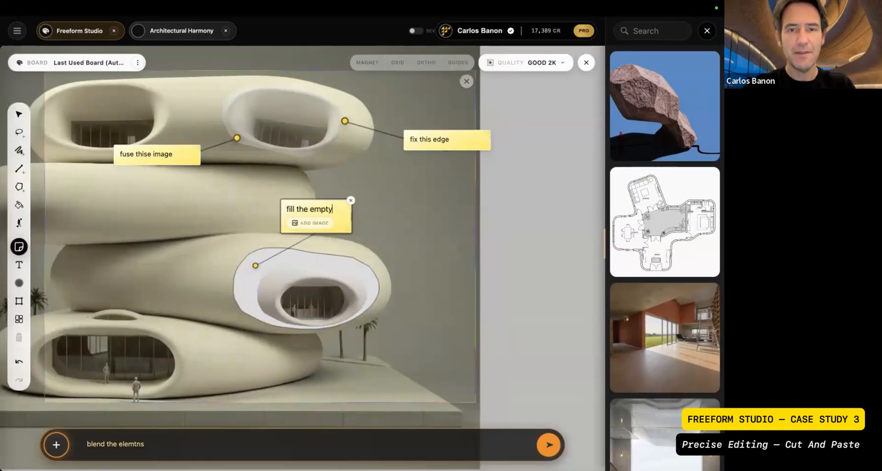
{"action": "type", "text": " space with"}
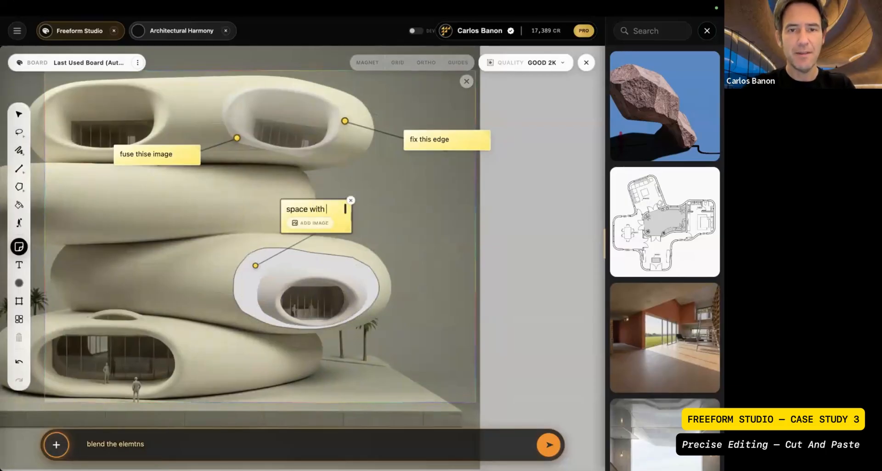
{"action": "type", "text": " fa same material."}
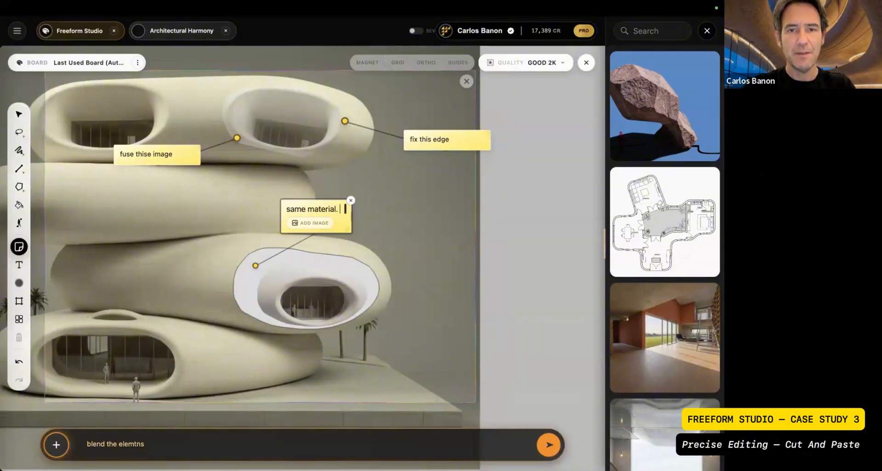
{"action": "type", "text": " blend"}
{"action": "key", "text": "Return"}
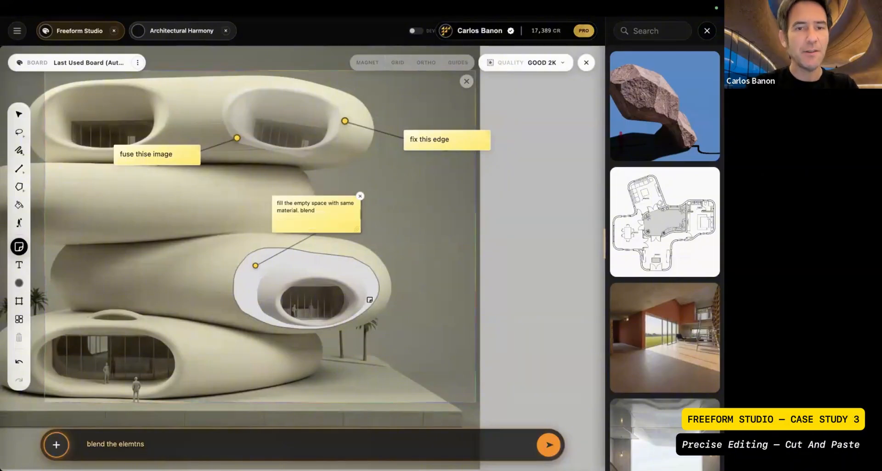
Draw a new generation frame of about 9:7 around the whole stacked building, including the annotated window openings.
{"action": "scroll", "coordinate": [386, 295], "scroll_direction": "down", "scroll_amount": 3}
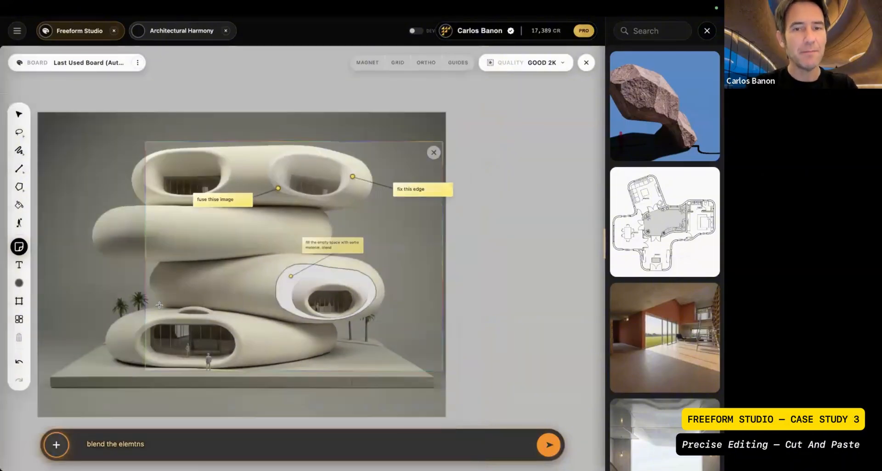
{"action": "scroll", "coordinate": [159, 305], "scroll_direction": "left", "scroll_amount": 1}
{"action": "left_click", "coordinate": [18, 303]}
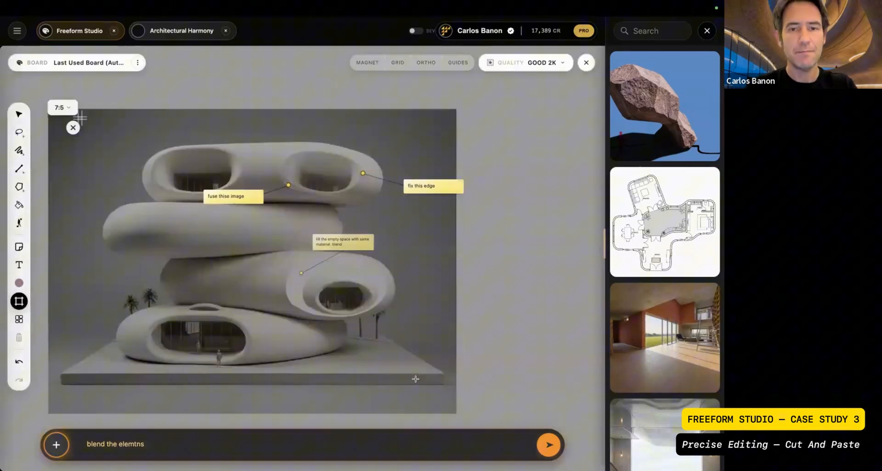
{"action": "left_click_drag", "start_coordinate": [80, 118], "coordinate": [415, 379]}
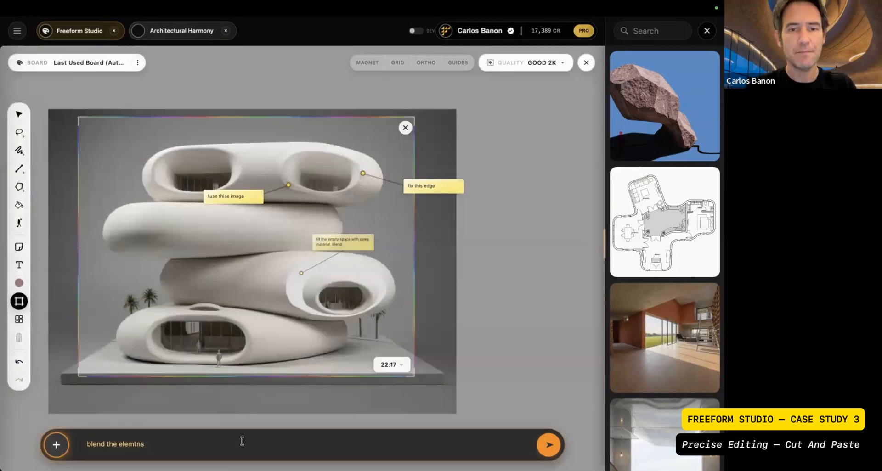
Replace the prompt with "apply the changes" and generate the framed area.
{"action": "triple_click", "coordinate": [115, 444]}
{"action": "type", "text": "add"}
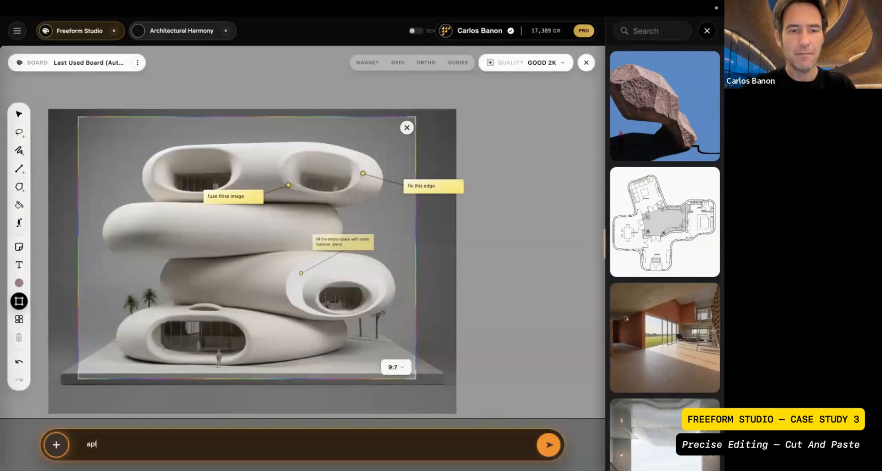
{"action": "key", "text": "BackSpace"}
{"action": "key", "text": "BackSpace"}
{"action": "key", "text": "BackSpace"}
{"action": "type", "text": "apply the changes"}
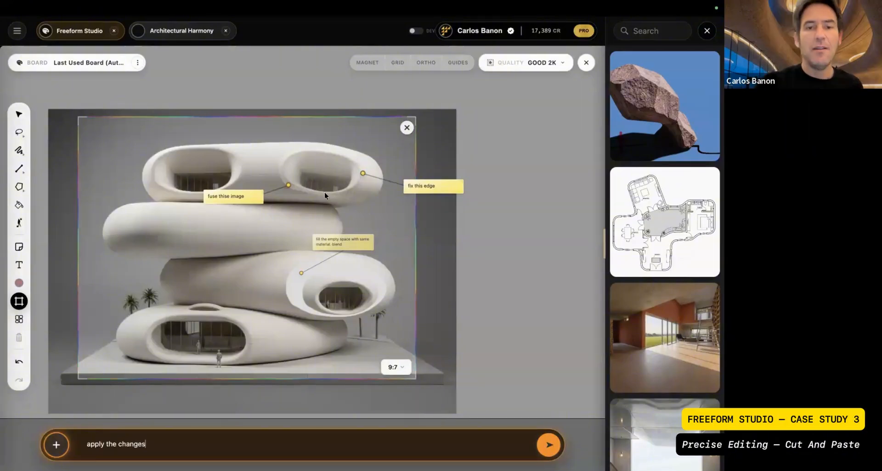
{"action": "key", "text": "Return"}
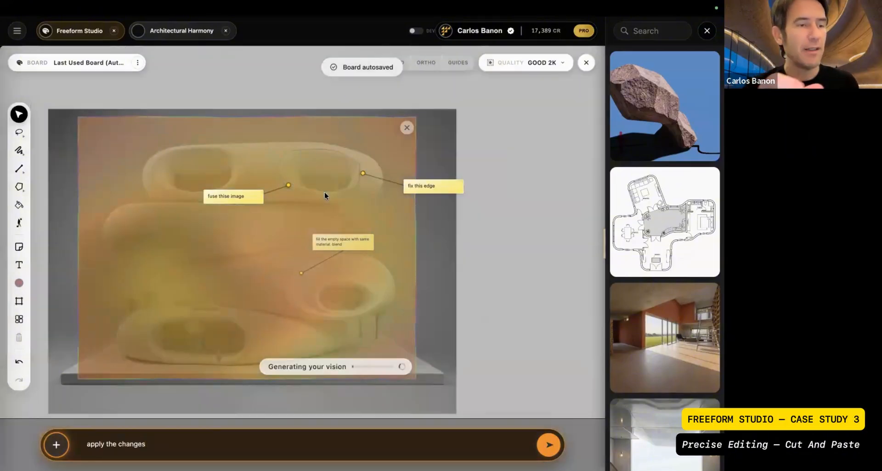